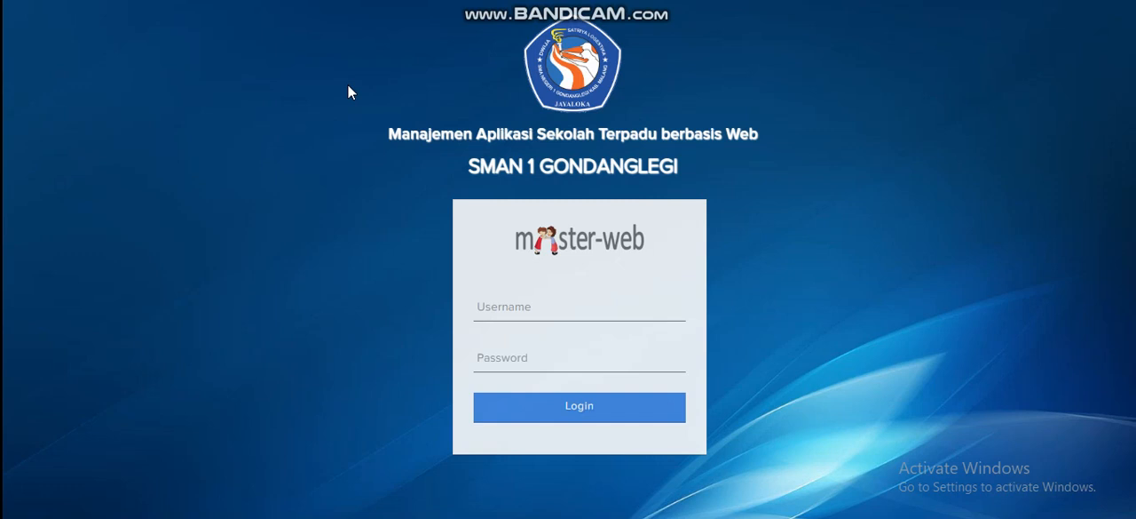
Log in to the SMAN 1 Gondanglegi portal with the teacher's username and account password
left_click(534, 309)
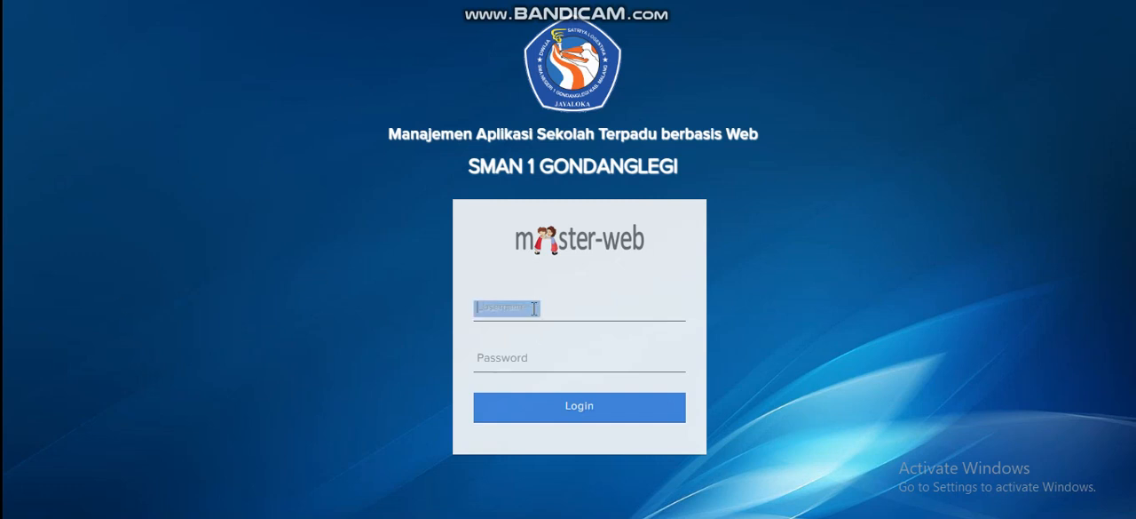
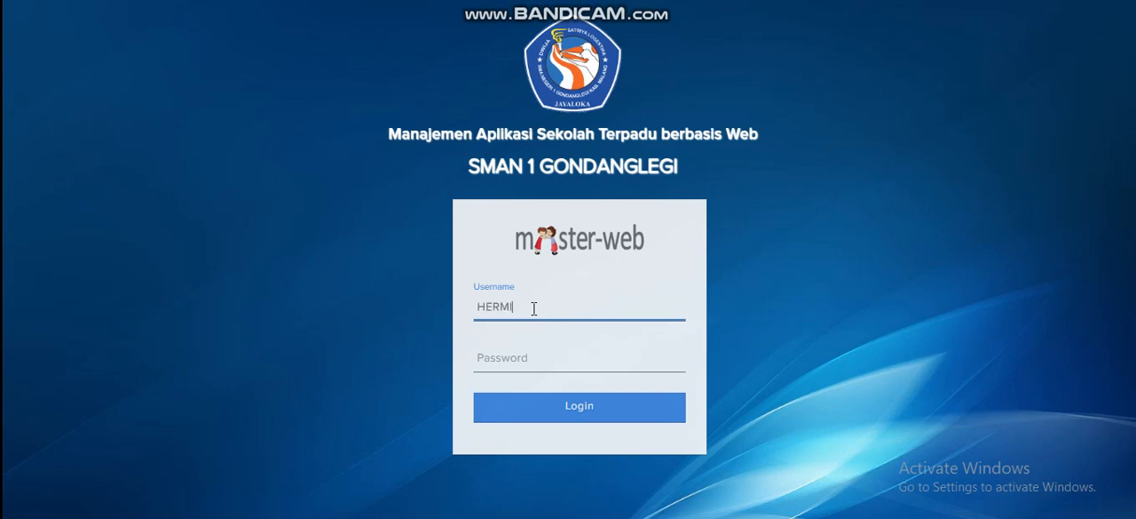
key("Tab")
type("********")
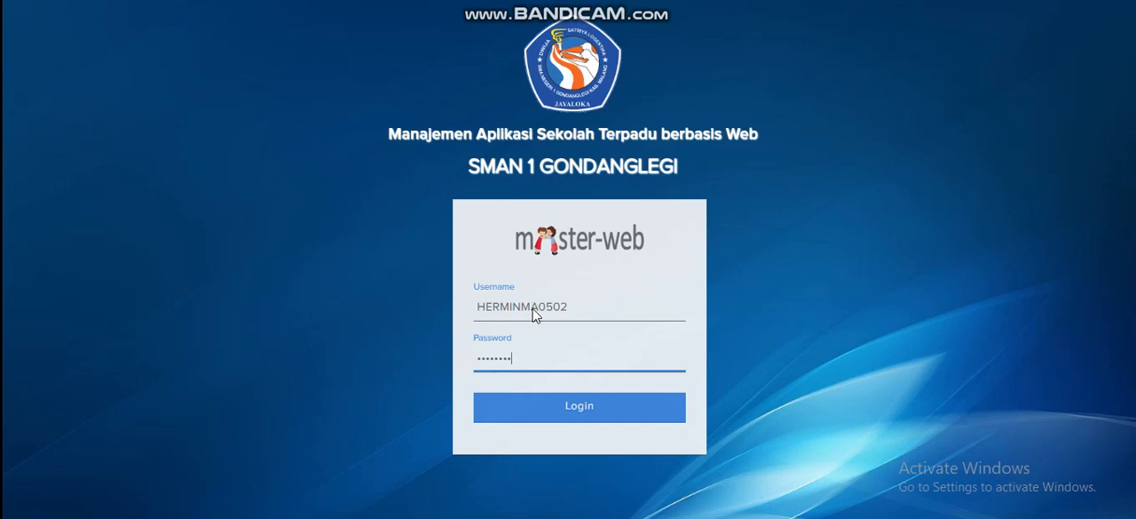
key("Return")
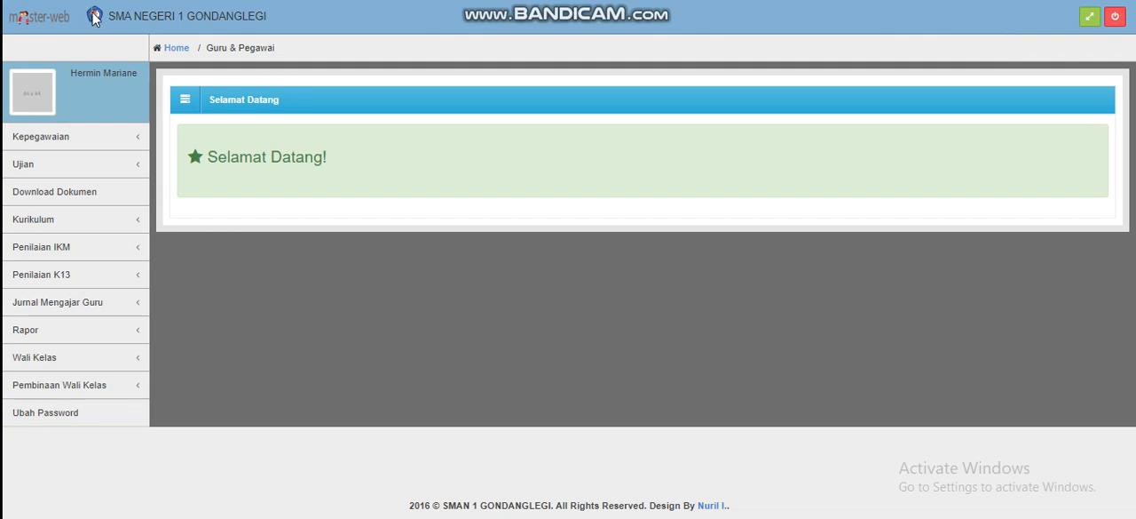
Shrink the browser window to a narrow, phone-like width to check the portal's mobile layout
key("F11")
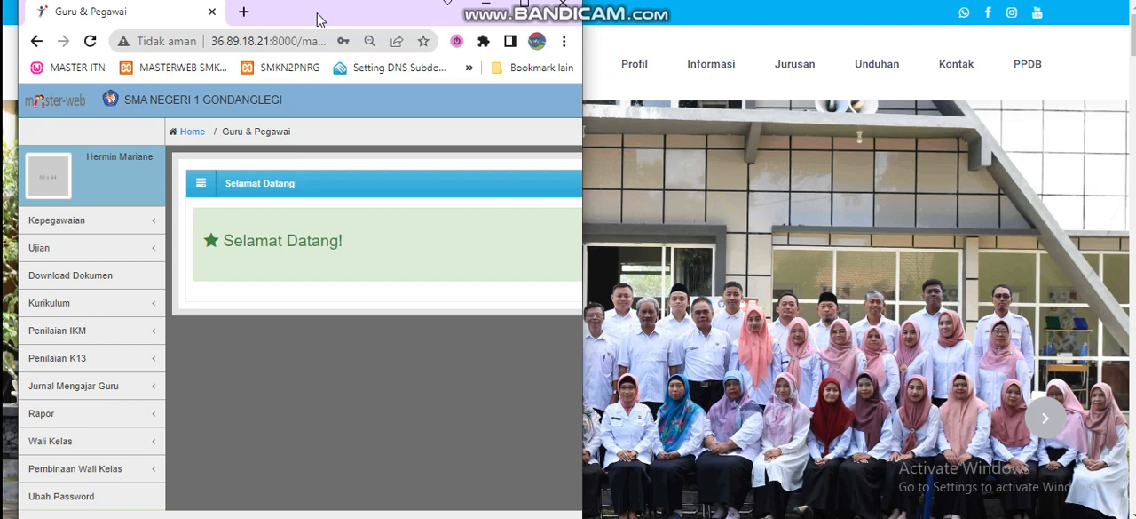
key("F11")
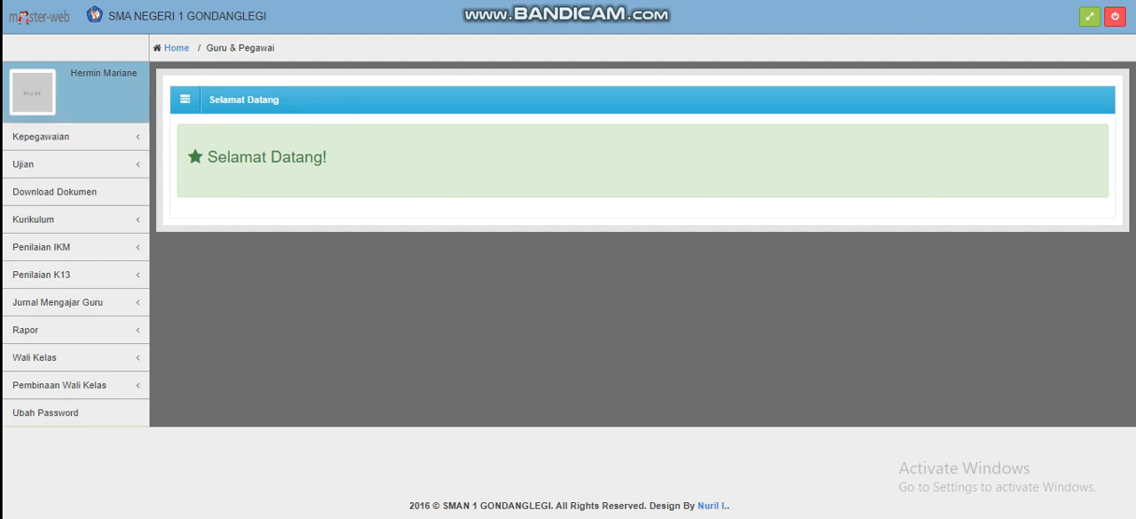
key("ctrl+plus")
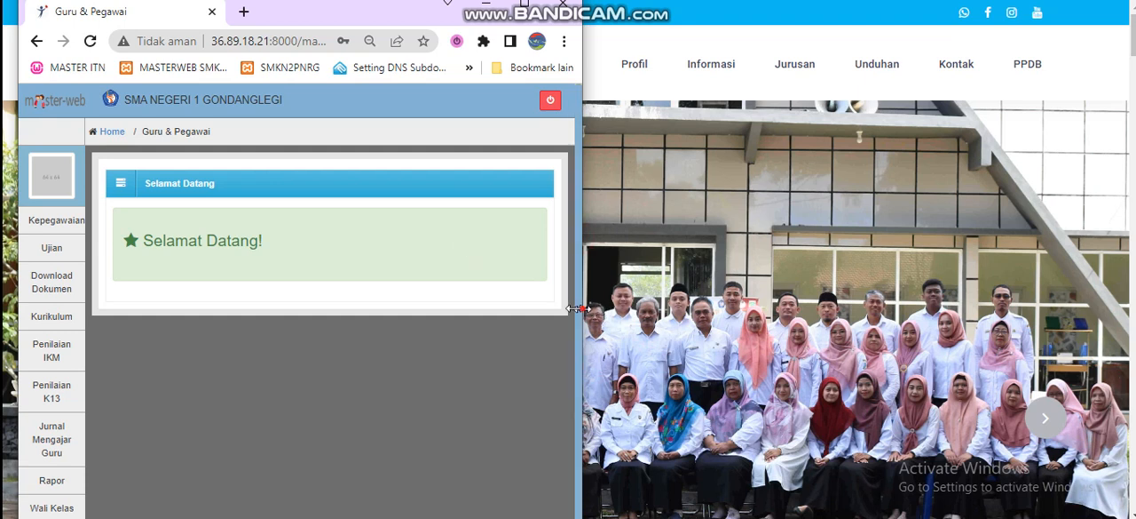
left_click_drag(577, 309, 448, 325)
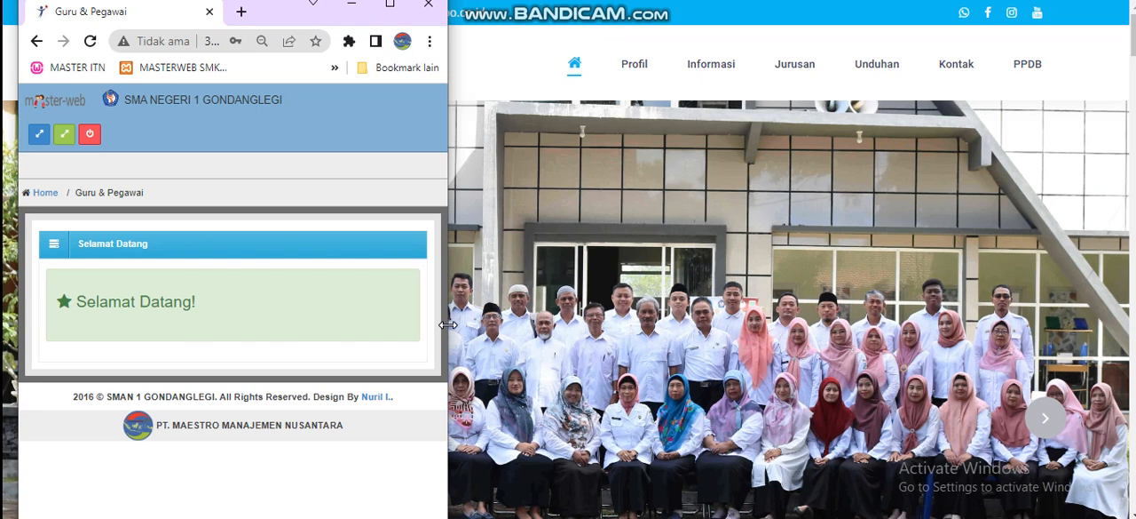
left_click_drag(268, 24, 282, 8)
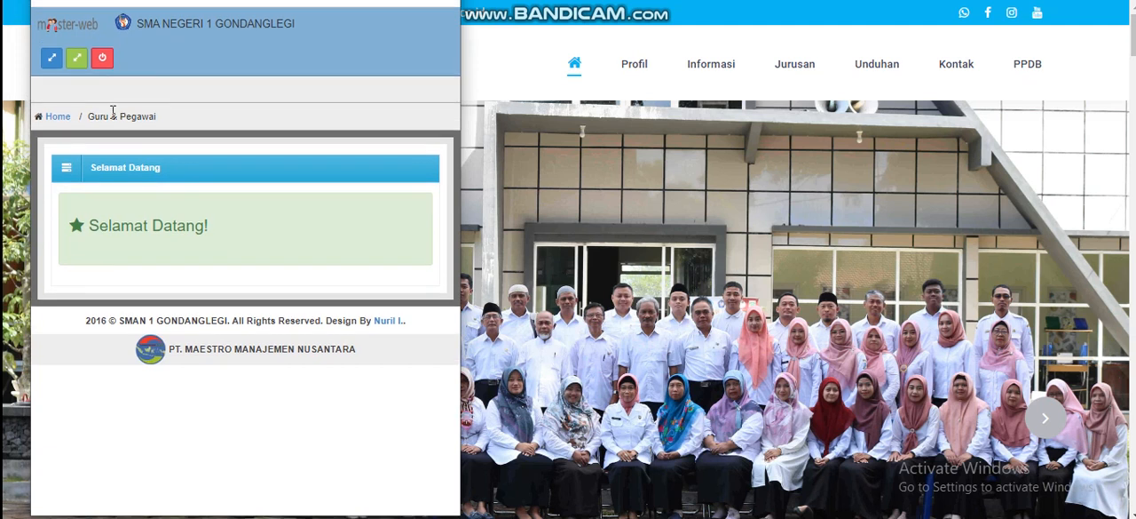
Check how the portal's navigation list expands and collapses in the narrow layout, and maximize the browser window
left_click(50, 59)
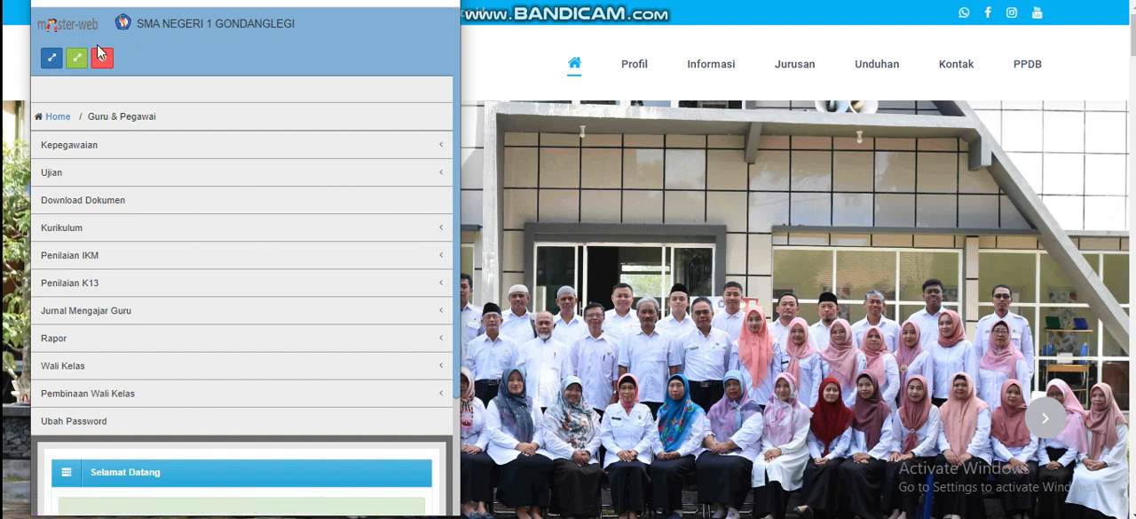
left_click(51, 58)
left_click(52, 57)
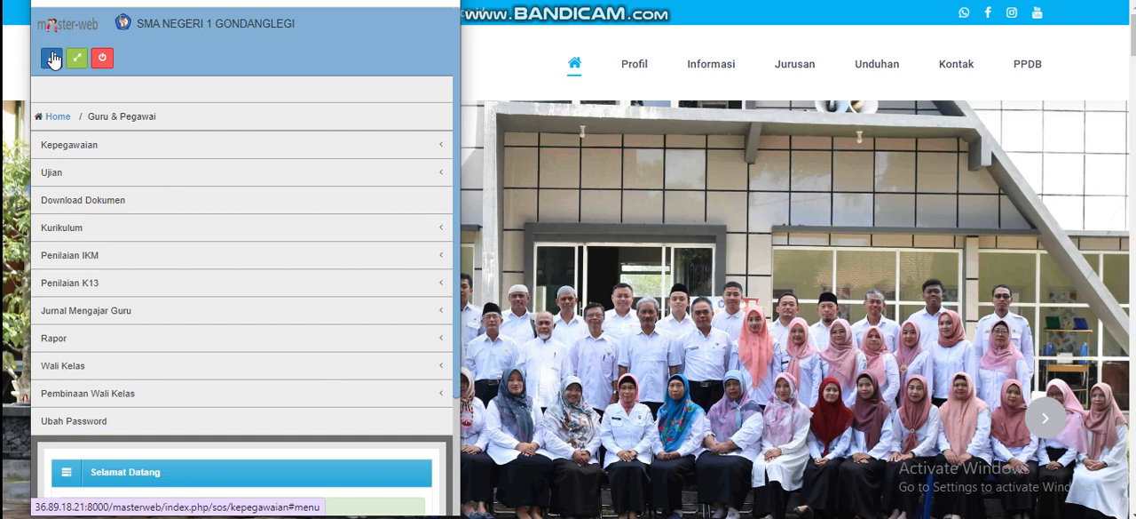
left_click(51, 58)
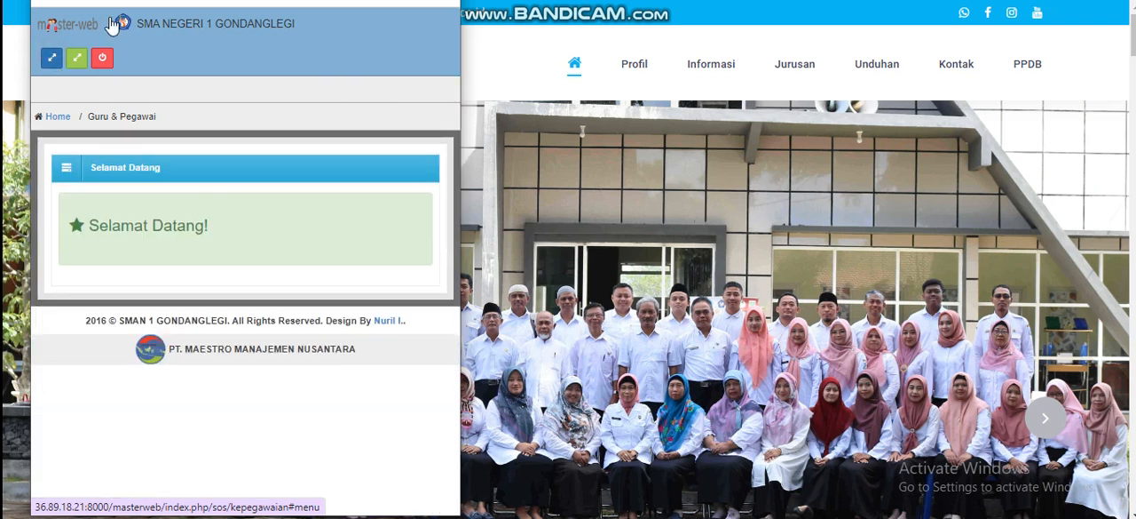
left_click(403, 0)
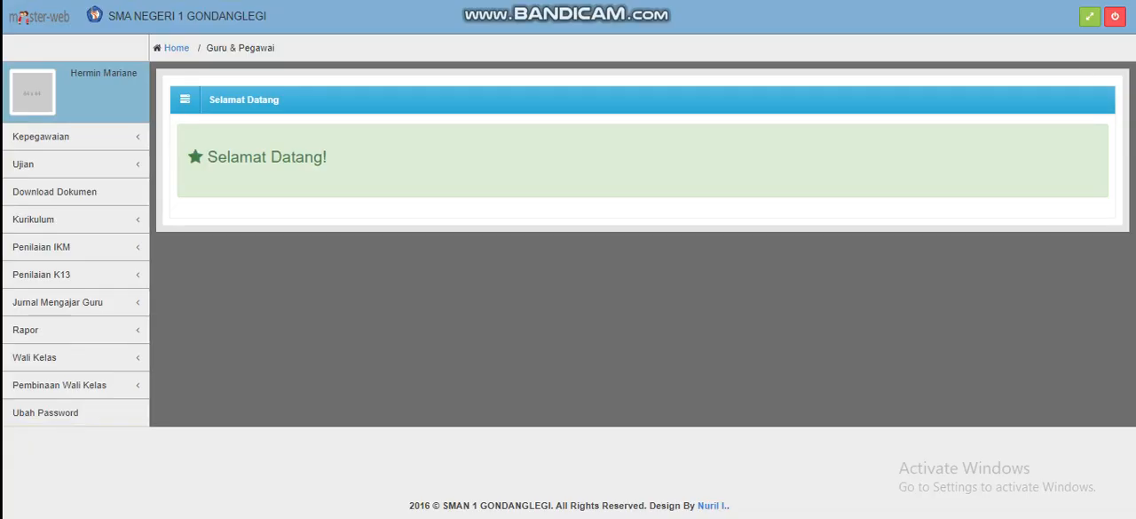
Set the browser's page zoom to 100%
left_click(1135, 0)
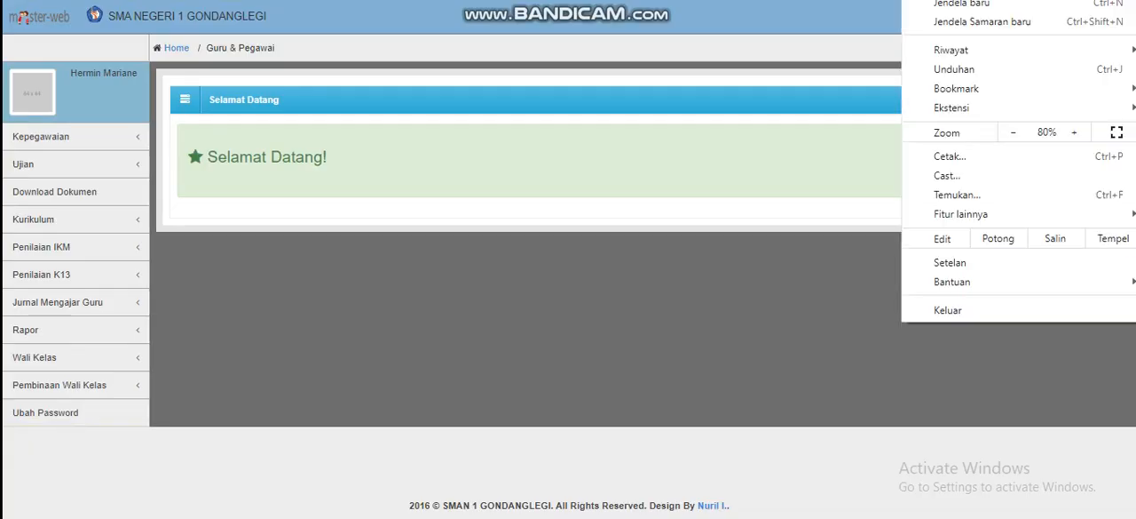
left_click(1073, 133)
left_click(1073, 133)
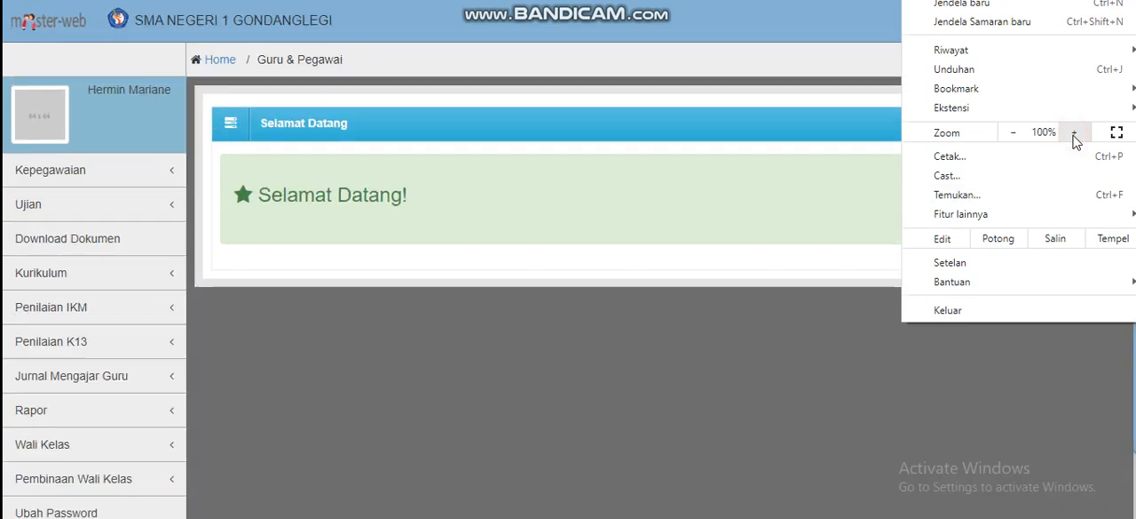
left_click(683, 301)
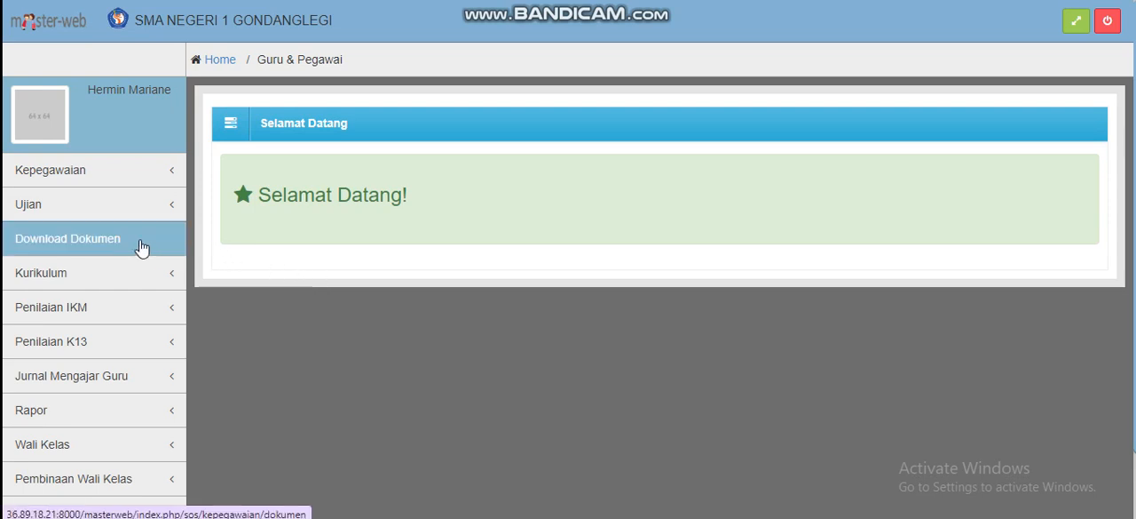
Open the Update Data Diri form in the Kepegawaian section
scroll(142, 247, "down", 2)
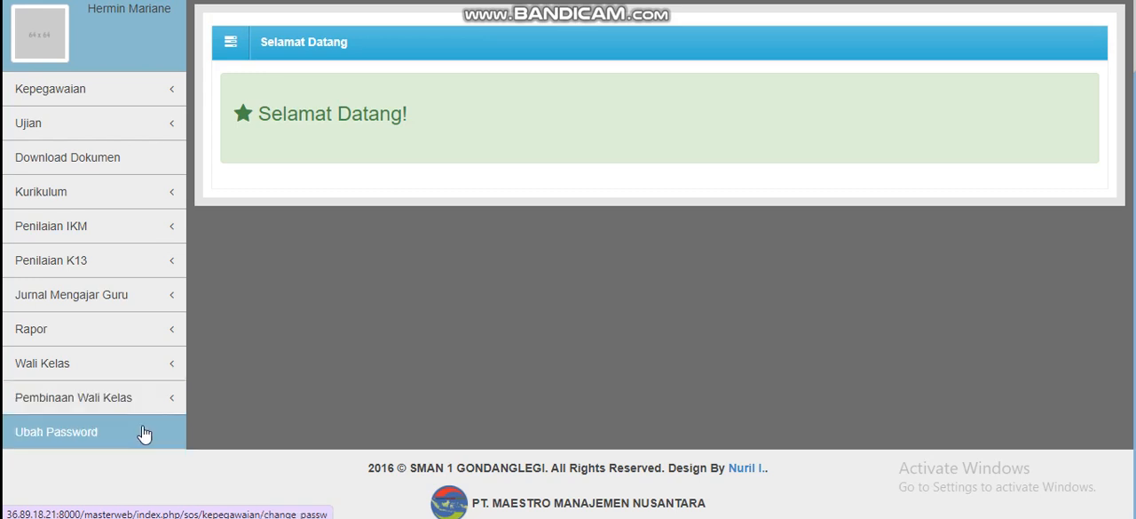
left_click(72, 90)
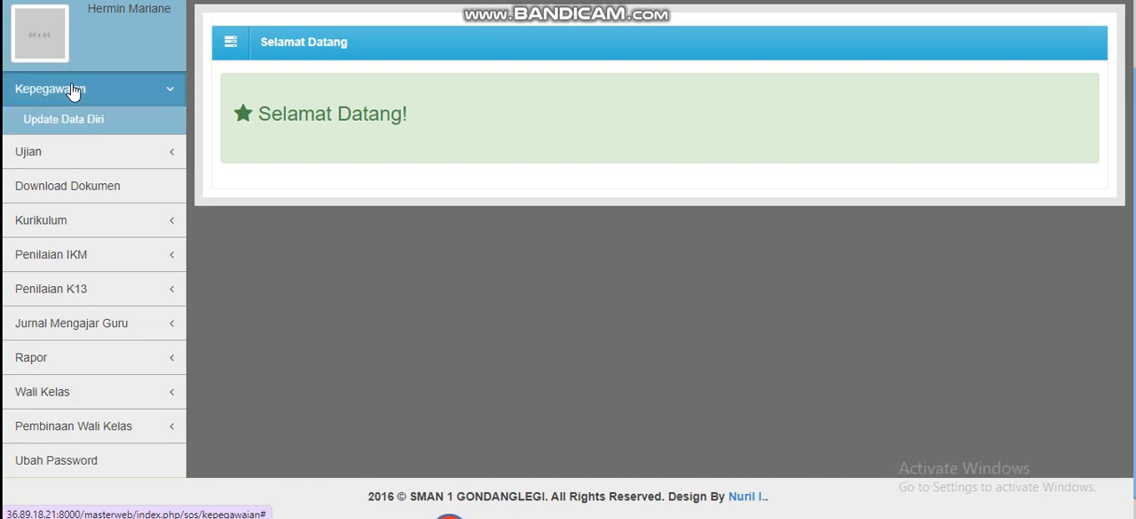
left_click(102, 124)
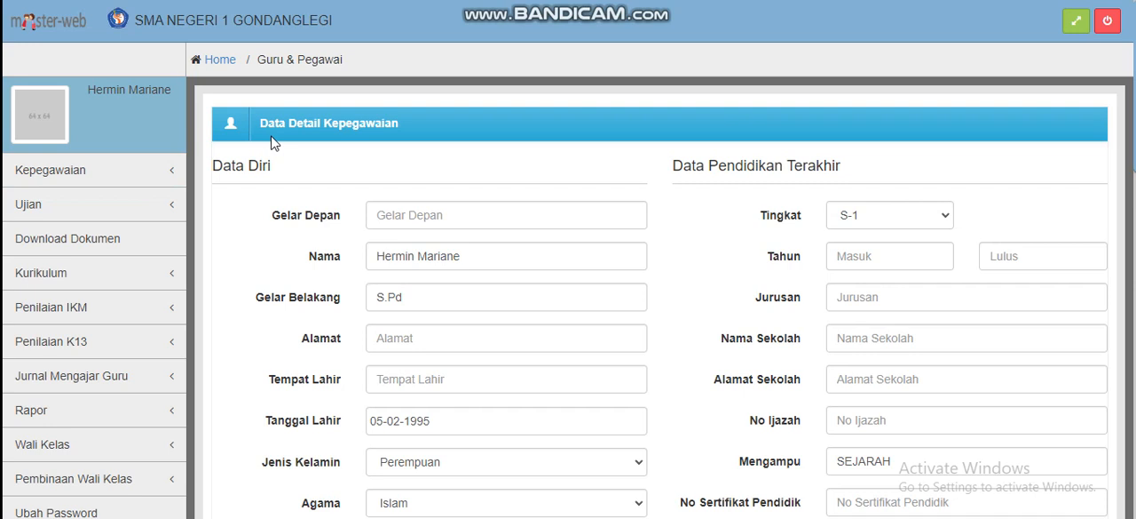
Review the fields of the Data Detail Kepegawaian form, covering personal, latest education, teaching staff, family and children's data
scroll(271, 144, "down", 2)
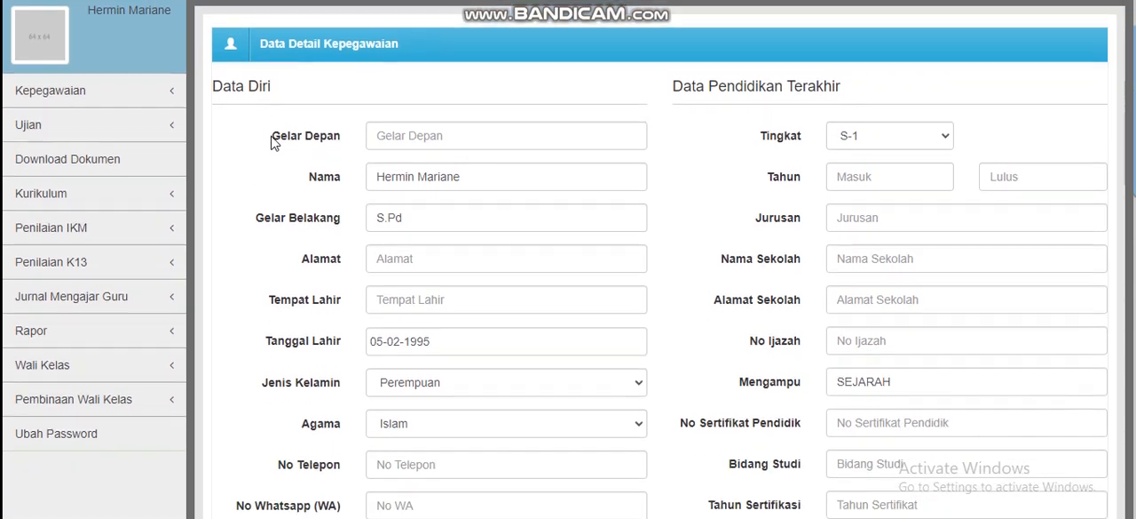
scroll(271, 144, "down", 1)
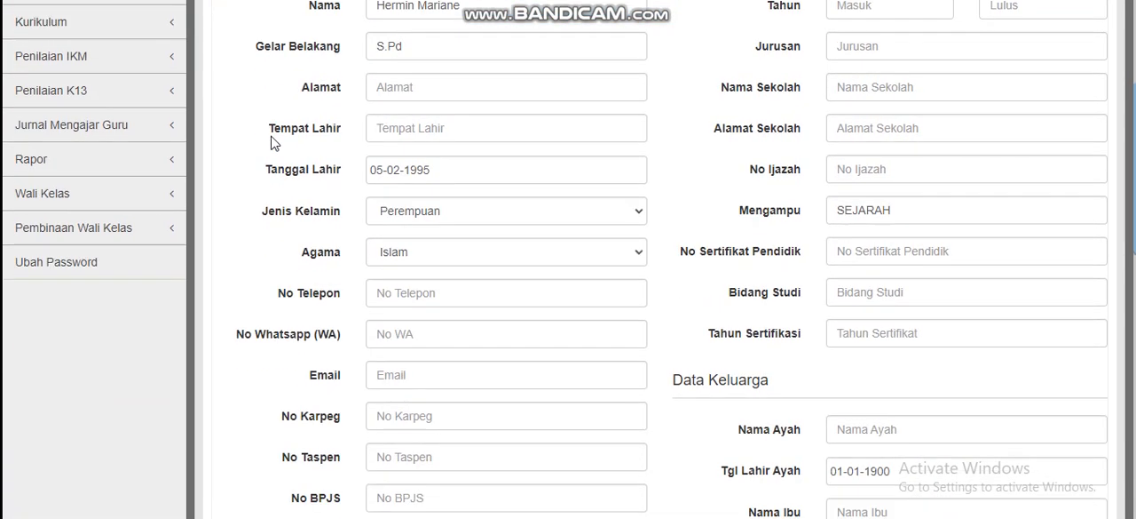
scroll(271, 202, "up", 1)
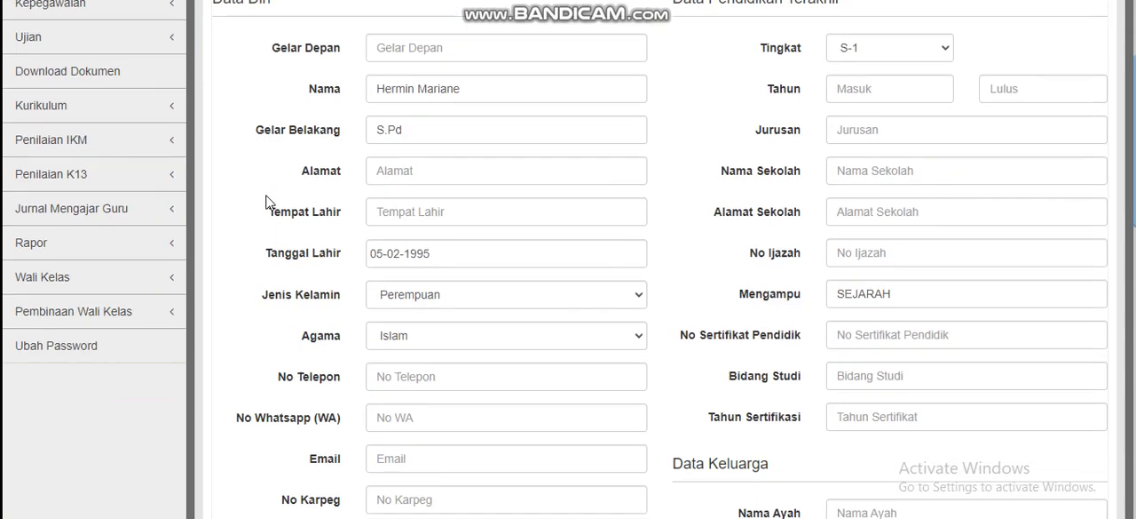
scroll(267, 203, "down", 1)
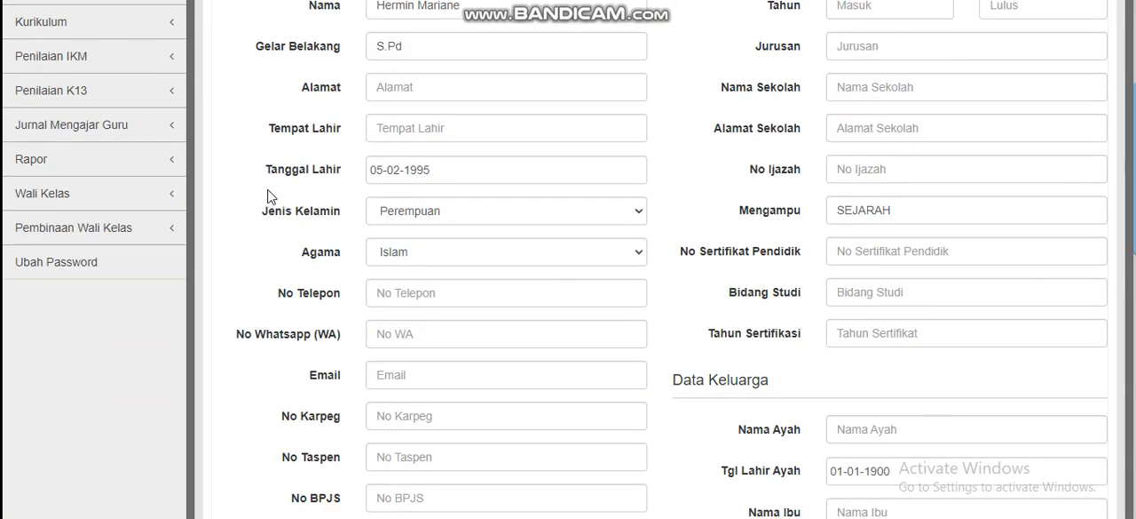
scroll(271, 187, "down", 5)
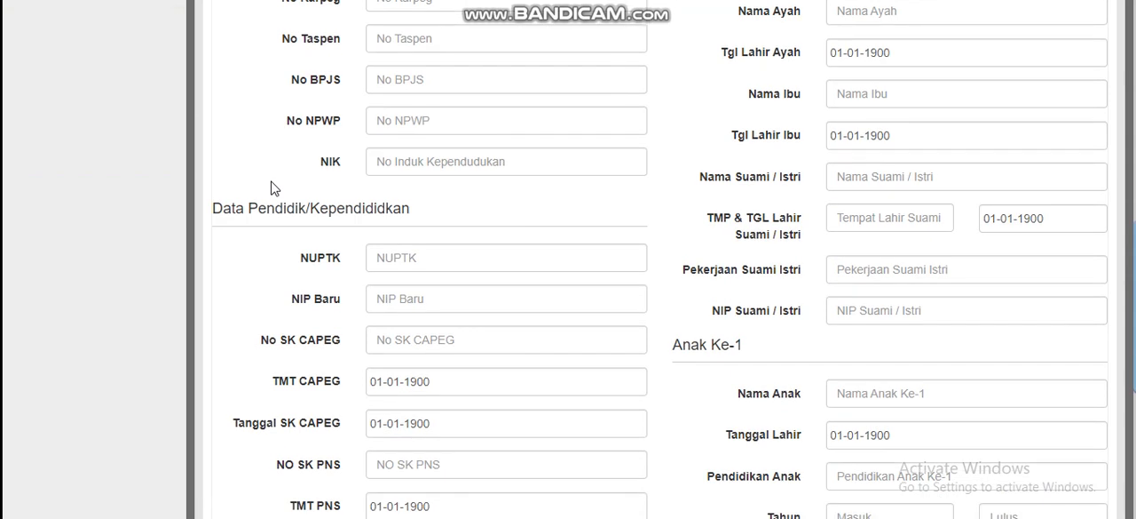
scroll(271, 188, "down", 5)
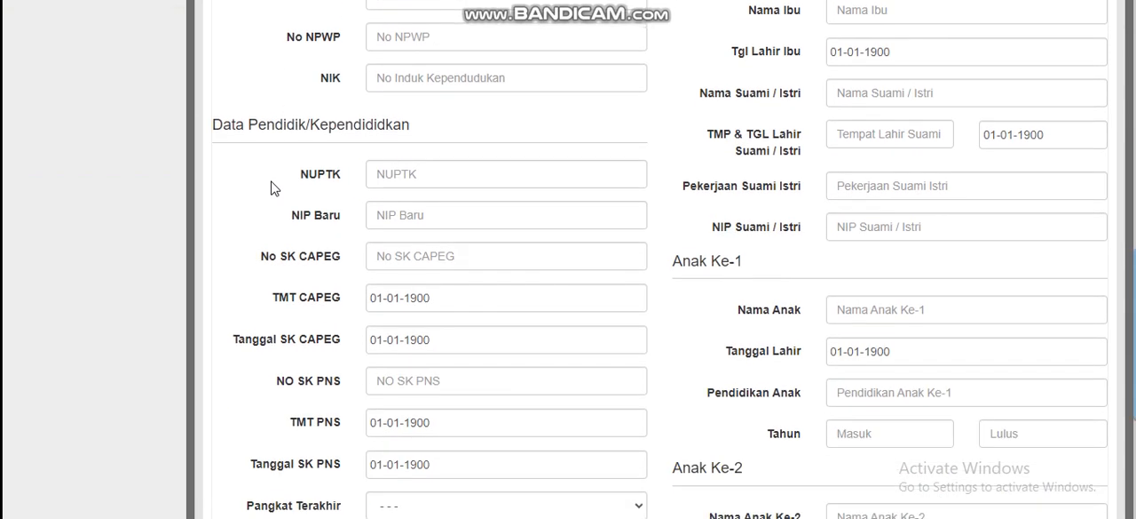
scroll(270, 188, "up", 7)
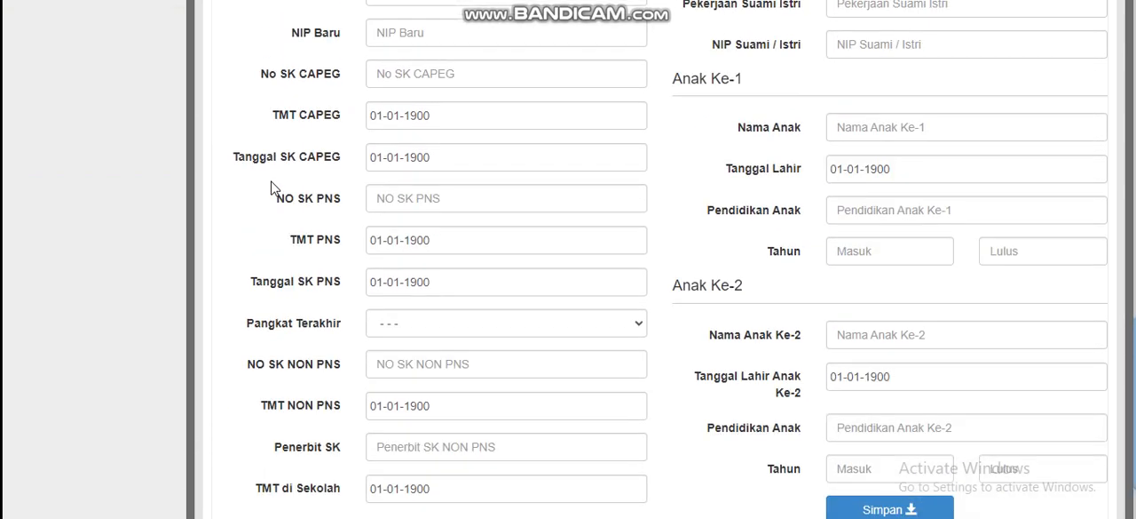
scroll(271, 187, "up", 4)
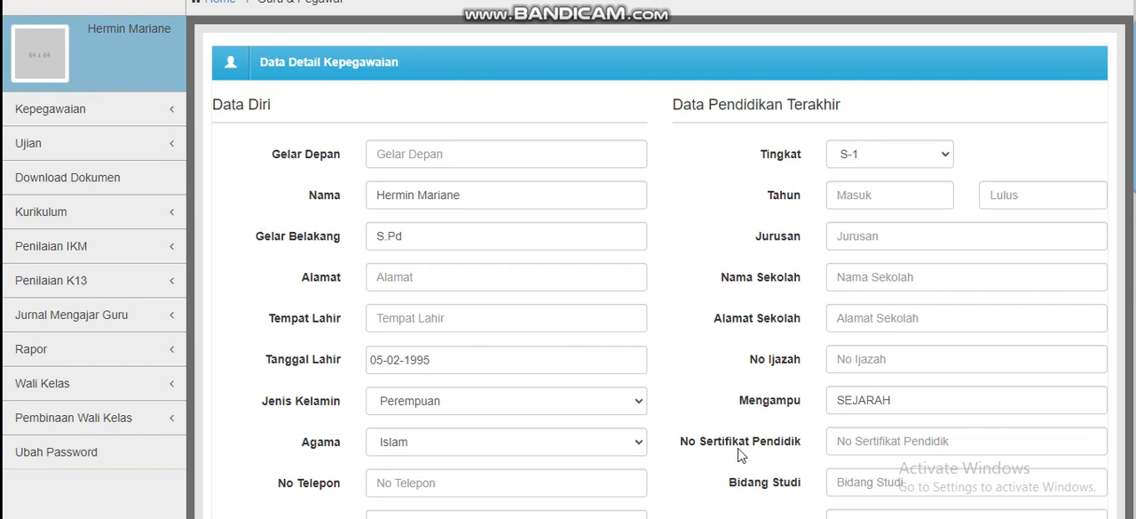
scroll(562, 203, "down", 1)
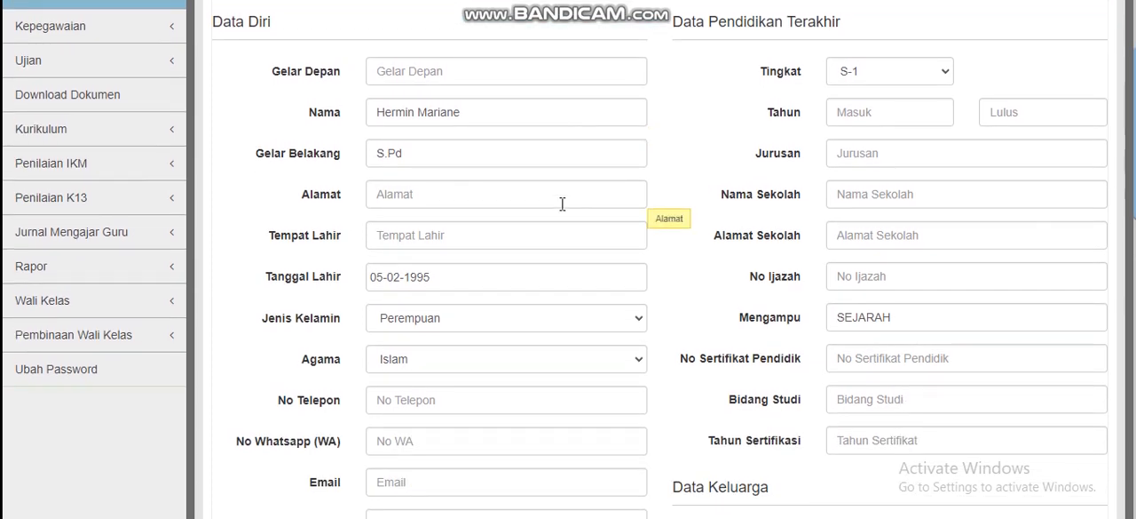
scroll(562, 203, "up", 1)
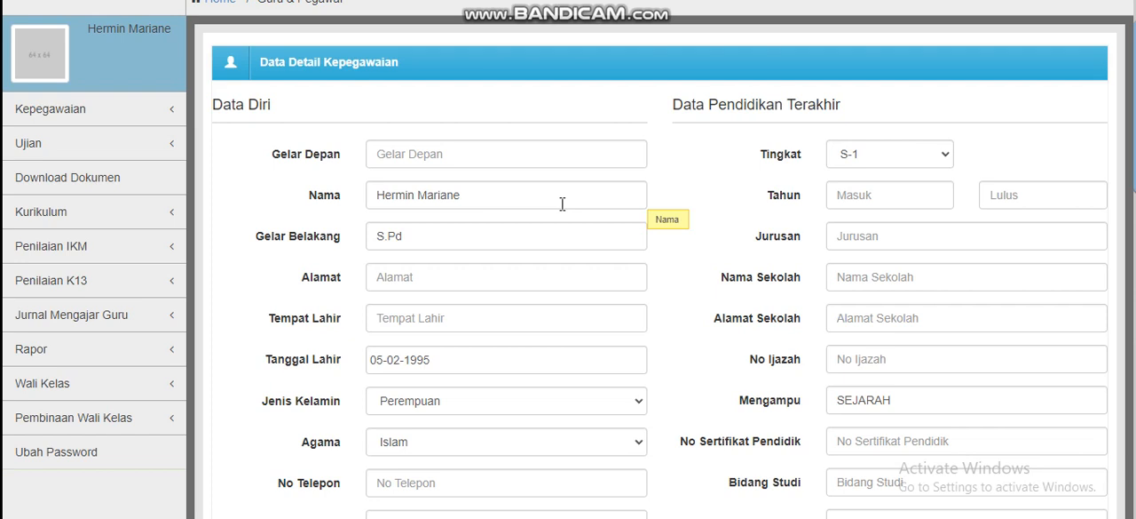
scroll(666, 253, "down", 3)
scroll(660, 252, "down", 10)
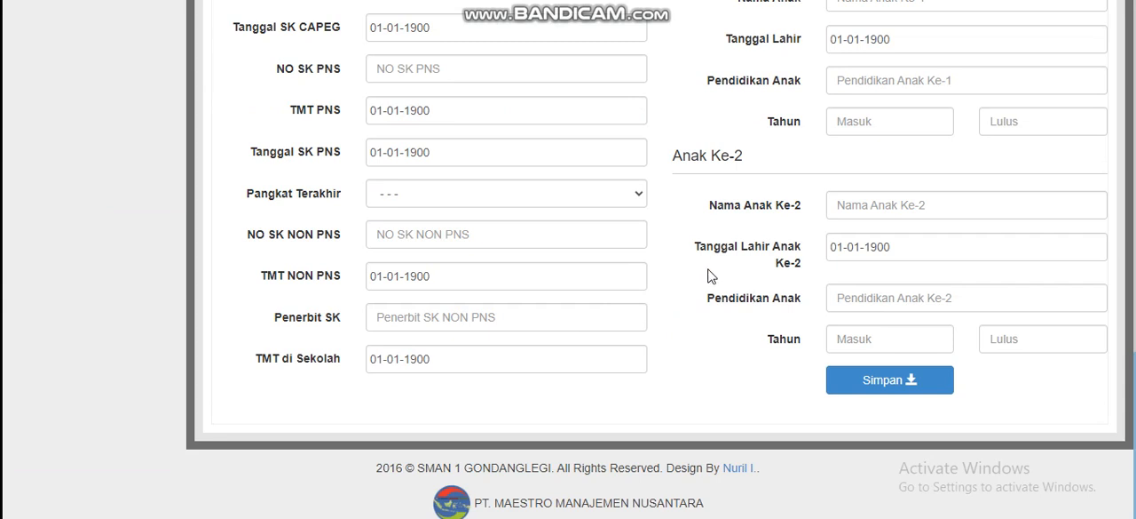
scroll(708, 276, "up", 3)
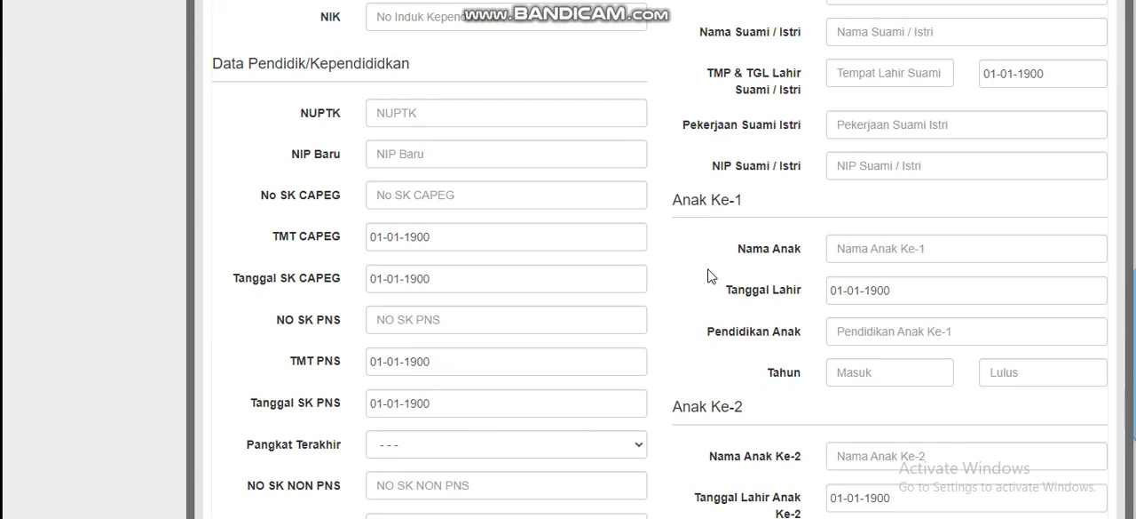
scroll(707, 276, "down", 2)
scroll(708, 276, "up", 1)
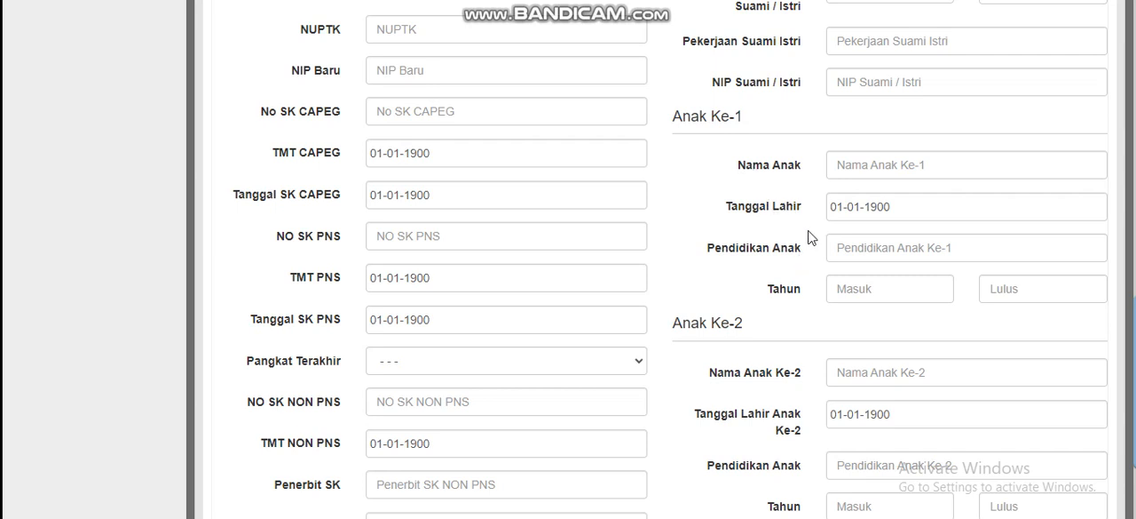
scroll(809, 237, "down", 1)
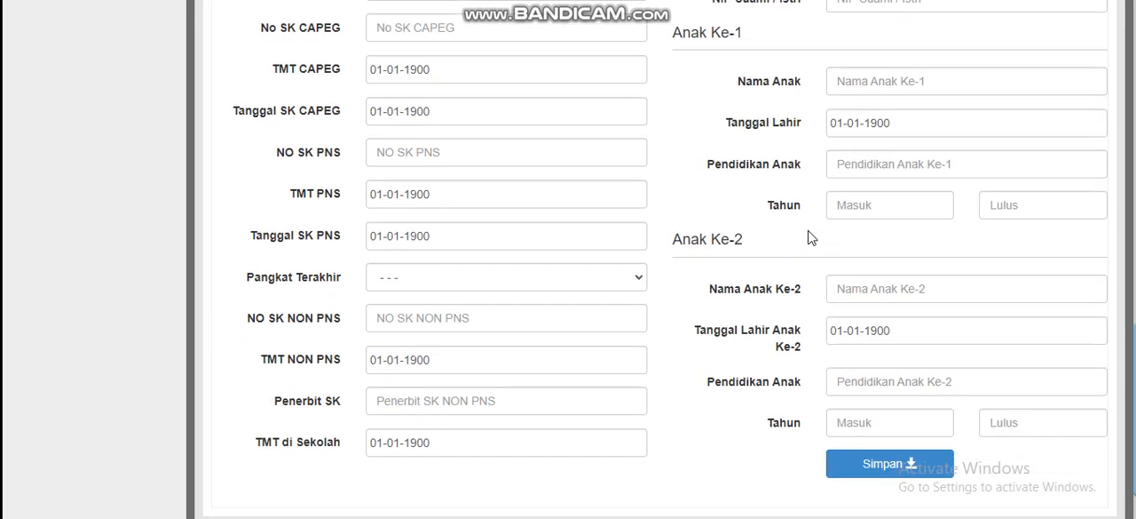
scroll(809, 237, "up", 4)
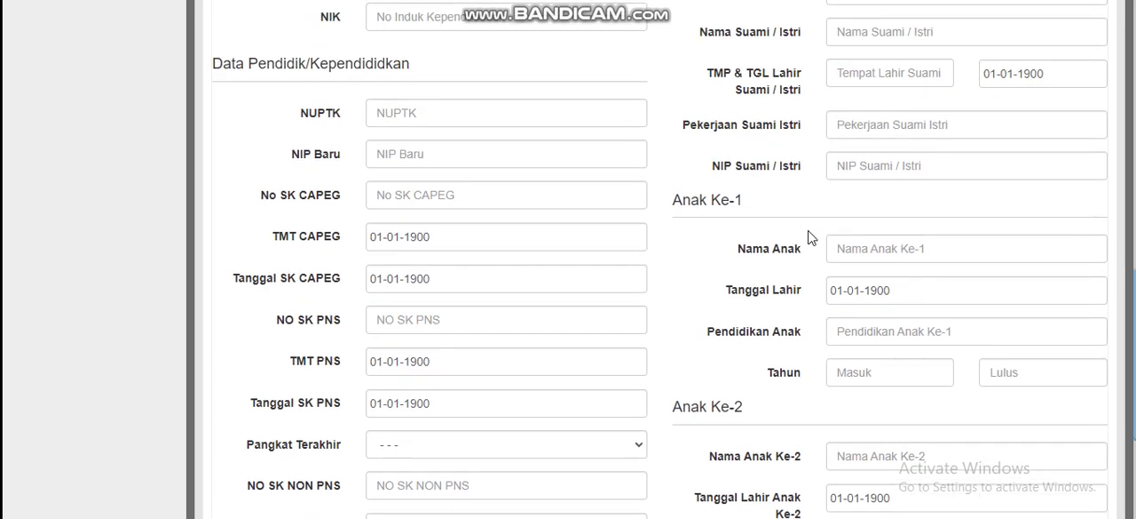
scroll(809, 238, "up", 2)
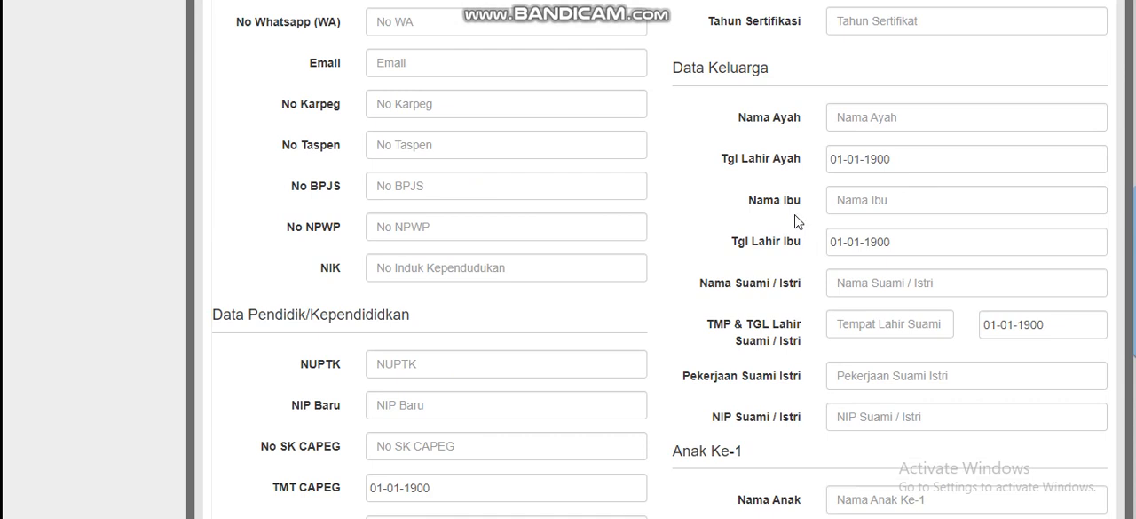
Examine the Data Detail Kepegawaian form again, from the Data Diri and Data Pendidikan Terakhir fields through to the Simpan option
scroll(796, 222, "up", 3)
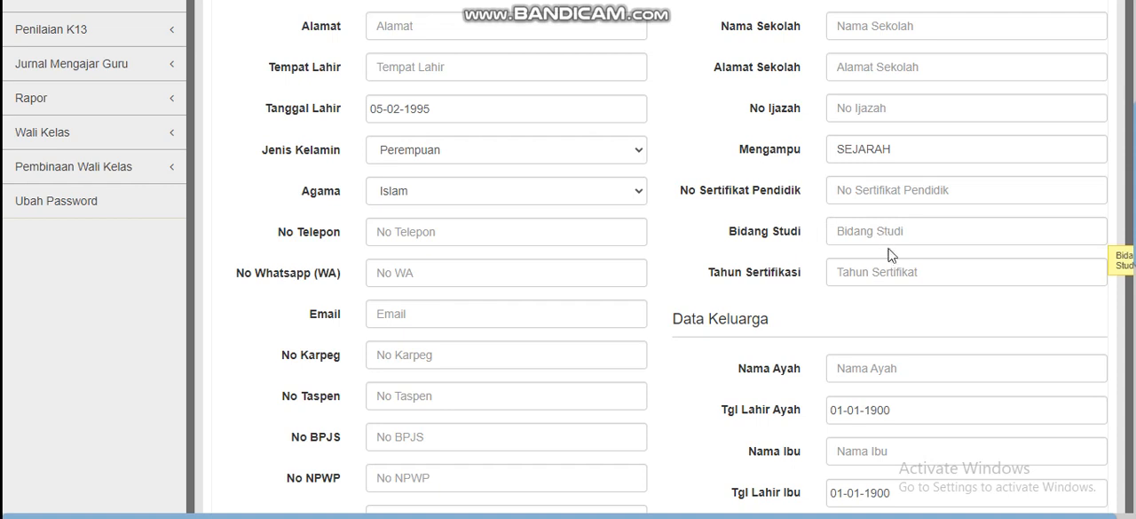
scroll(808, 234, "up", 2)
scroll(710, 101, "up", 1)
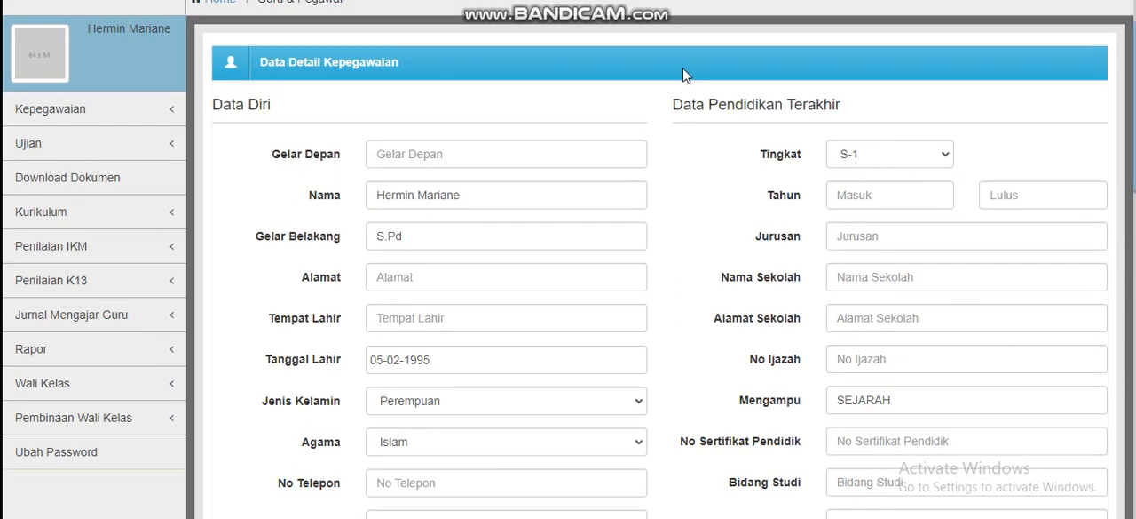
scroll(692, 174, "down", 1)
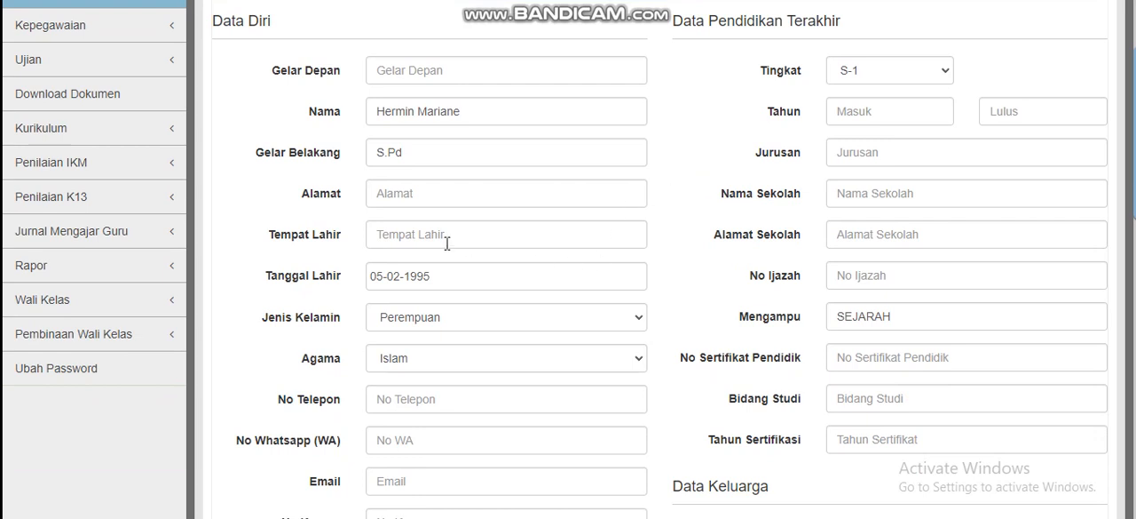
scroll(407, 220, "down", 1)
scroll(415, 239, "down", 2)
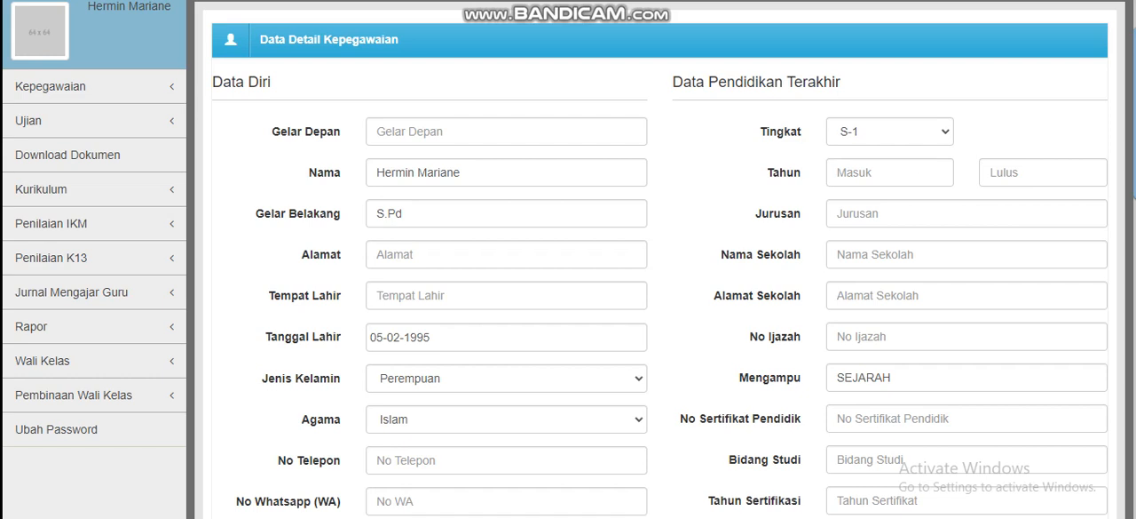
scroll(743, 255, "down", 2)
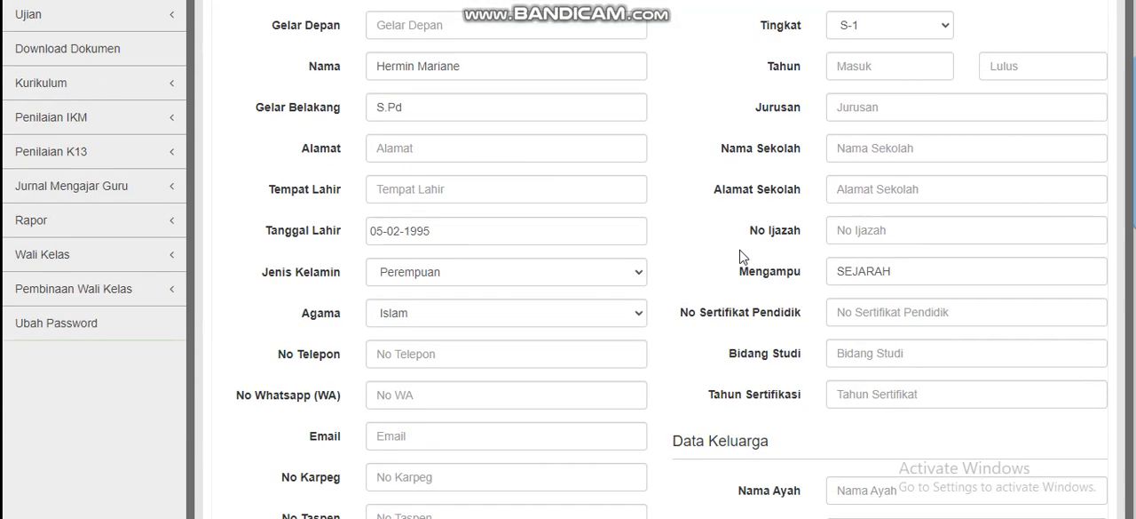
scroll(741, 255, "down", 6)
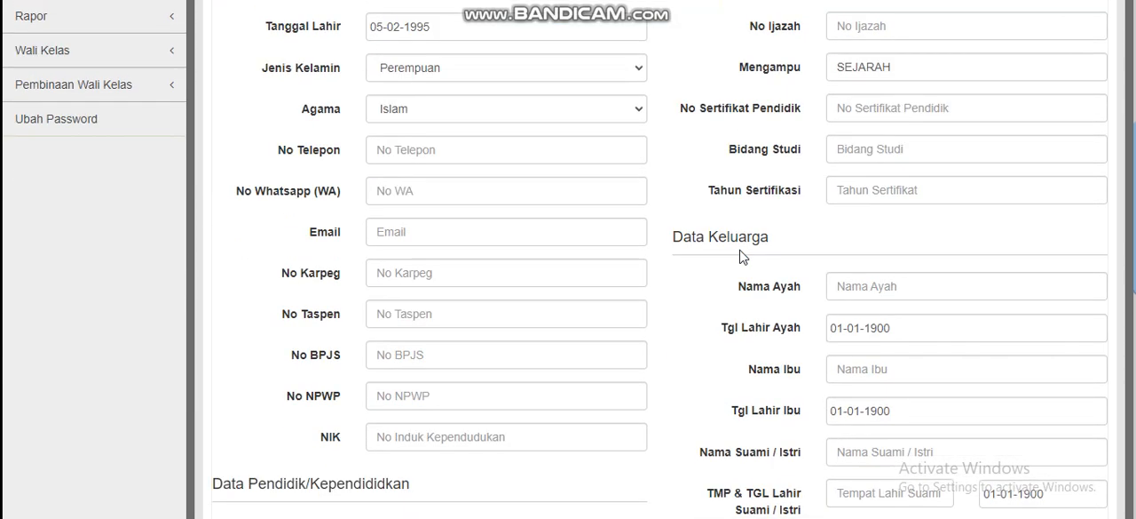
scroll(735, 291, "down", 4)
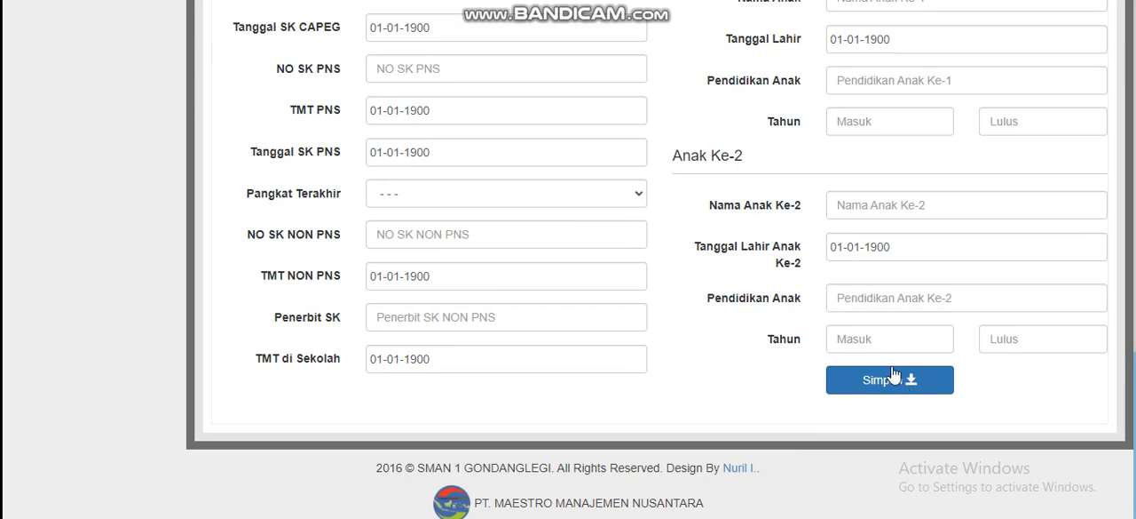
scroll(892, 366, "up", 1)
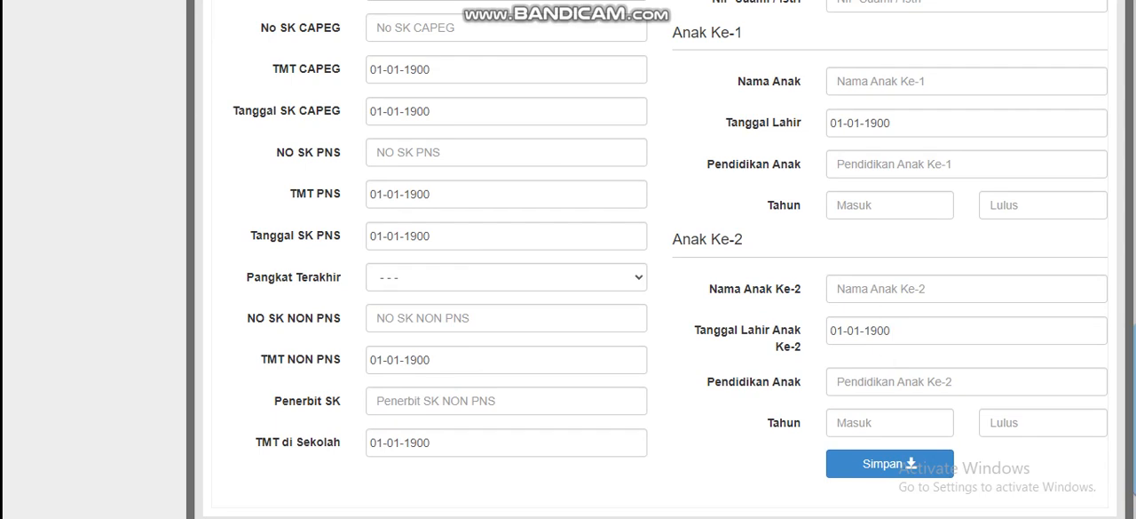
scroll(943, 163, "up", 4)
scroll(943, 164, "up", 5)
scroll(942, 163, "up", 4)
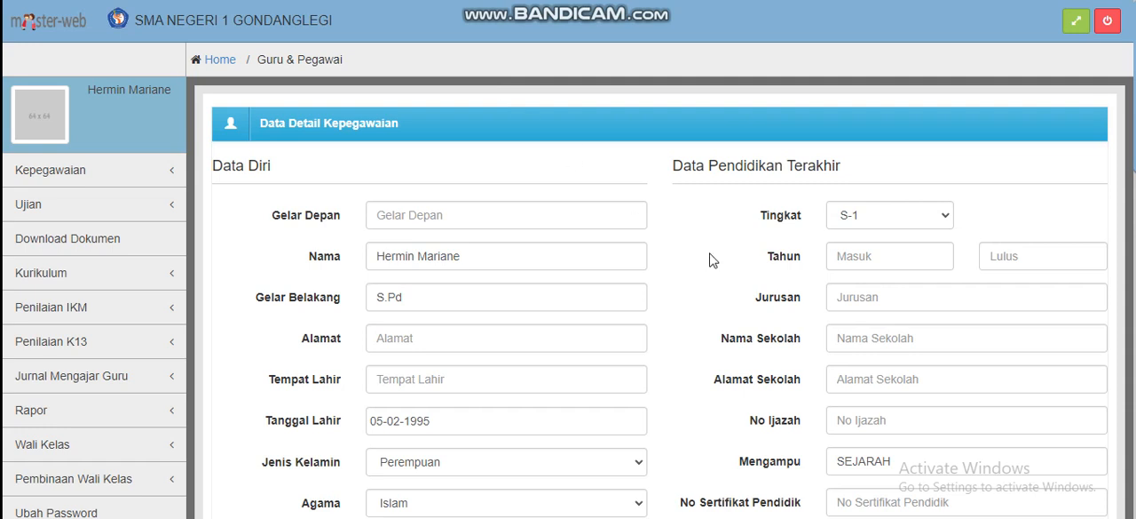
Go over the form's Data Keluarga, Data Pendidik/Kependididkan, Anak Ke-1 and Anak Ke-2 sections and compare them with the personal data fields
scroll(753, 278, "down", 5)
scroll(753, 278, "up", 1)
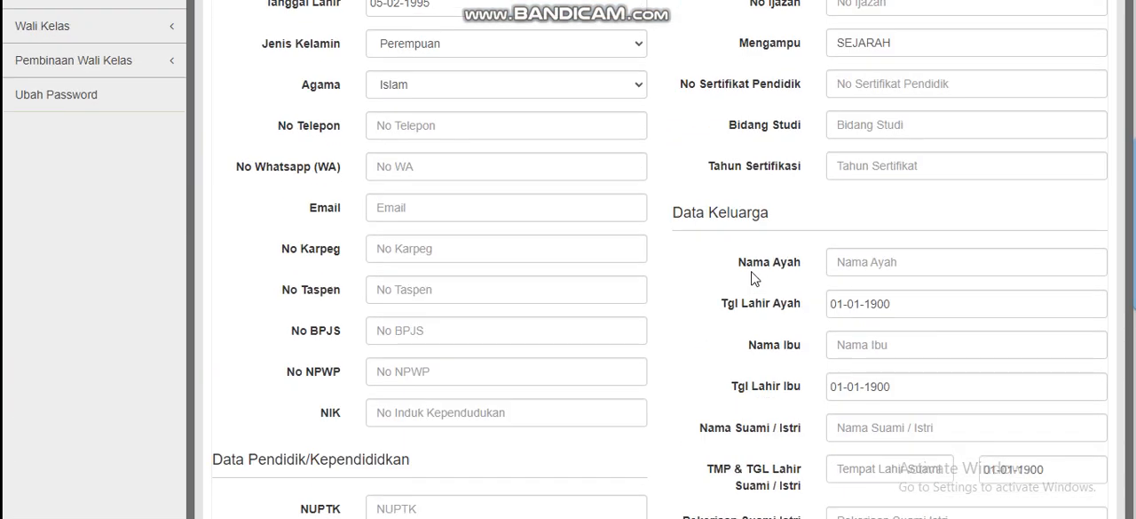
scroll(823, 282, "down", 2)
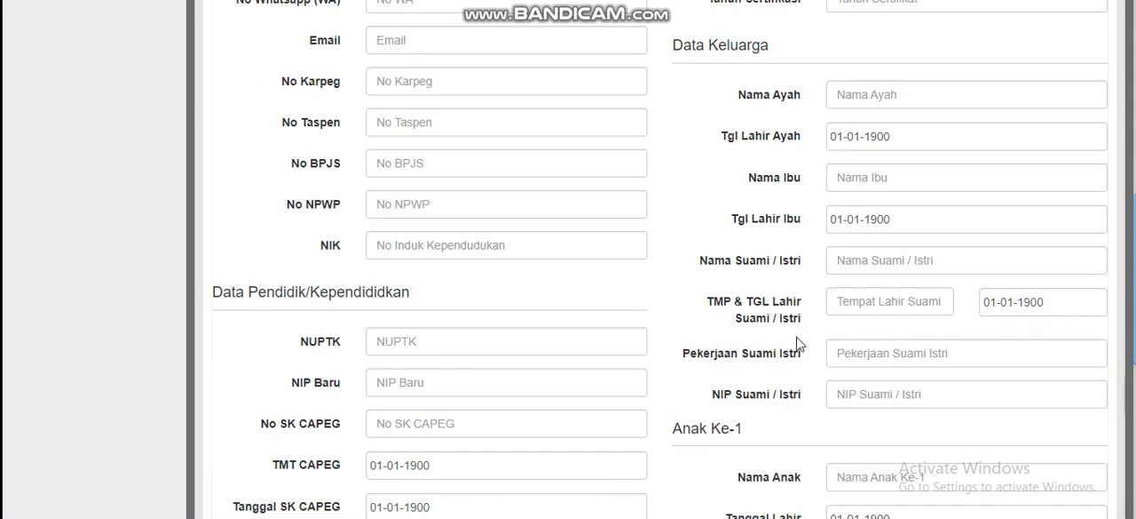
scroll(817, 347, "down", 1)
scroll(679, 275, "up", 2)
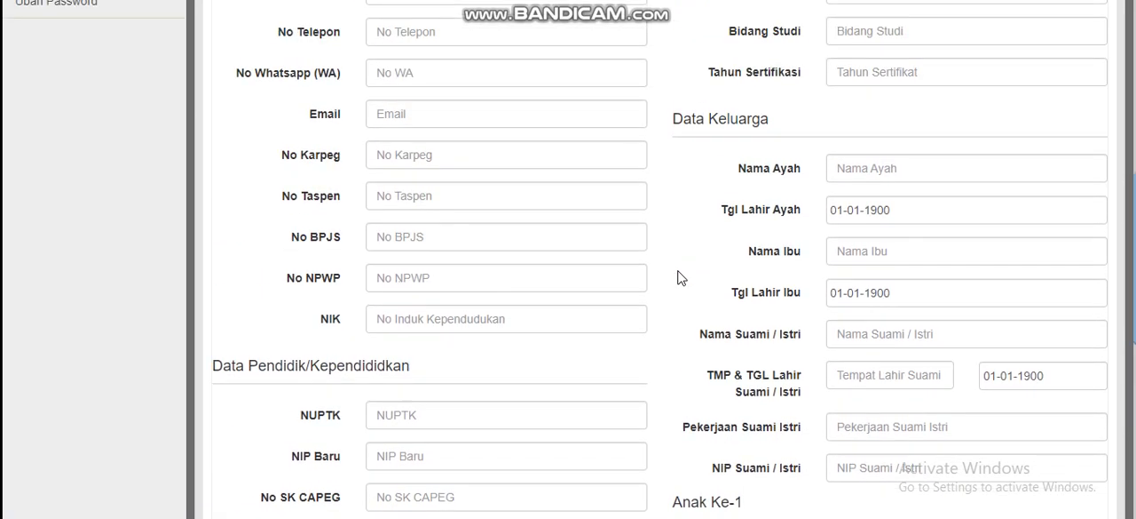
scroll(649, 261, "down", 2)
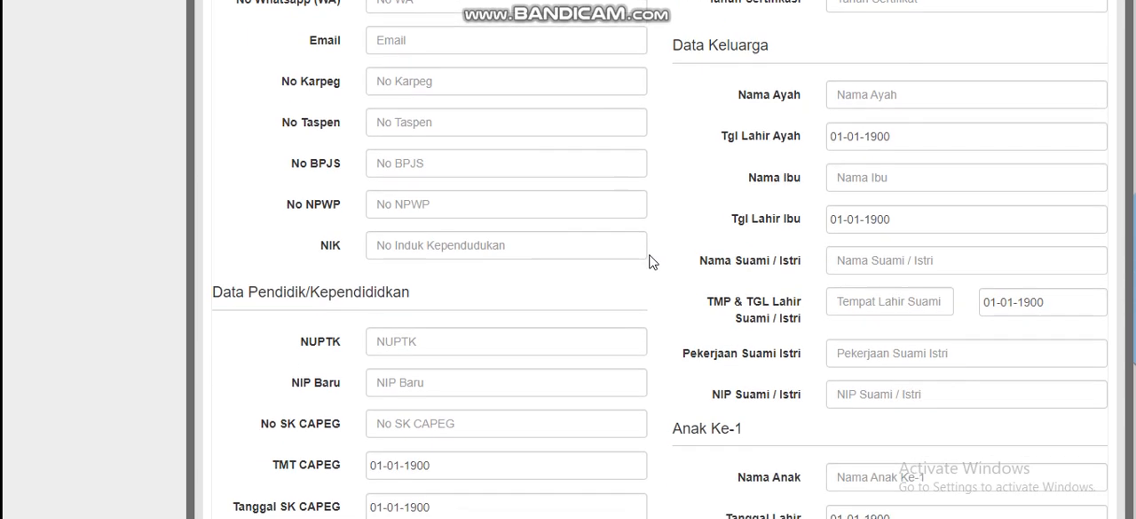
scroll(649, 261, "up", 4)
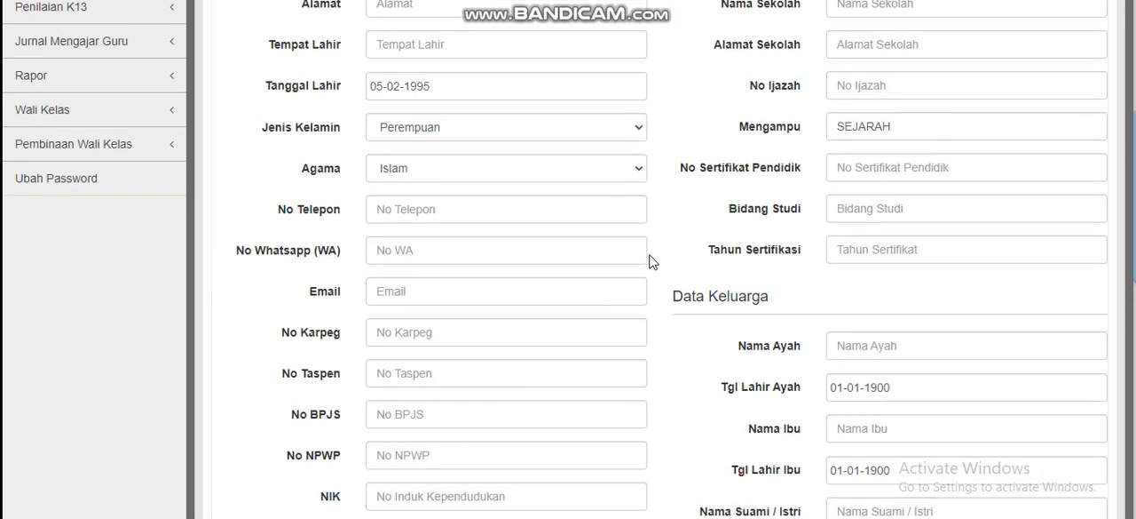
scroll(649, 261, "down", 9)
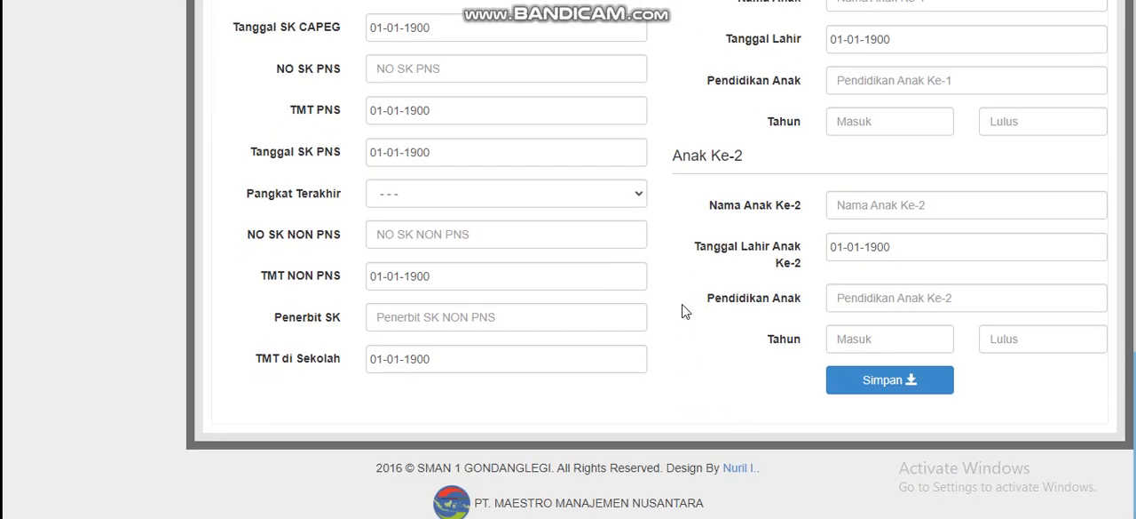
scroll(684, 309, "up", 2)
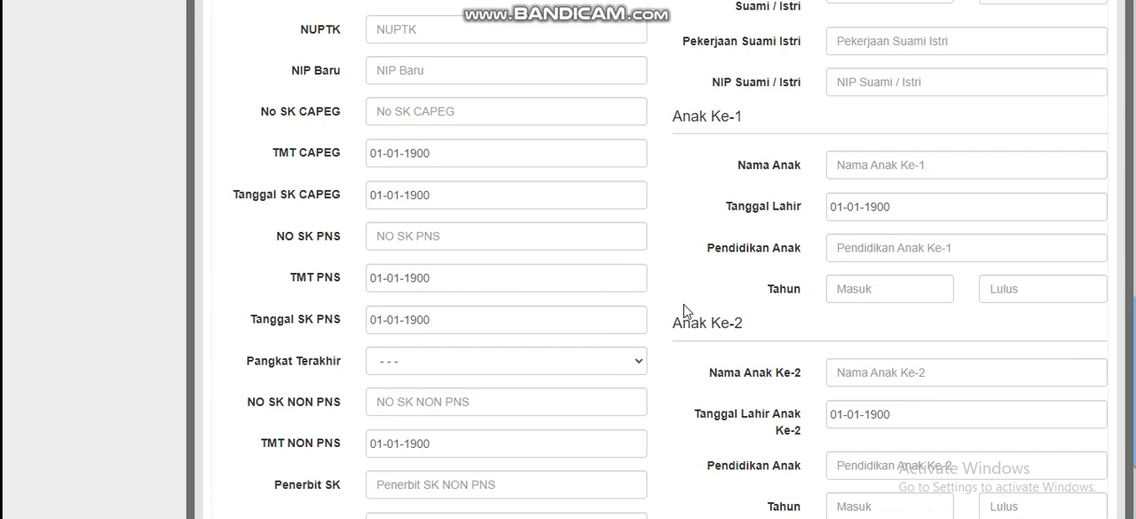
scroll(684, 310, "up", 1)
scroll(683, 310, "up", 3)
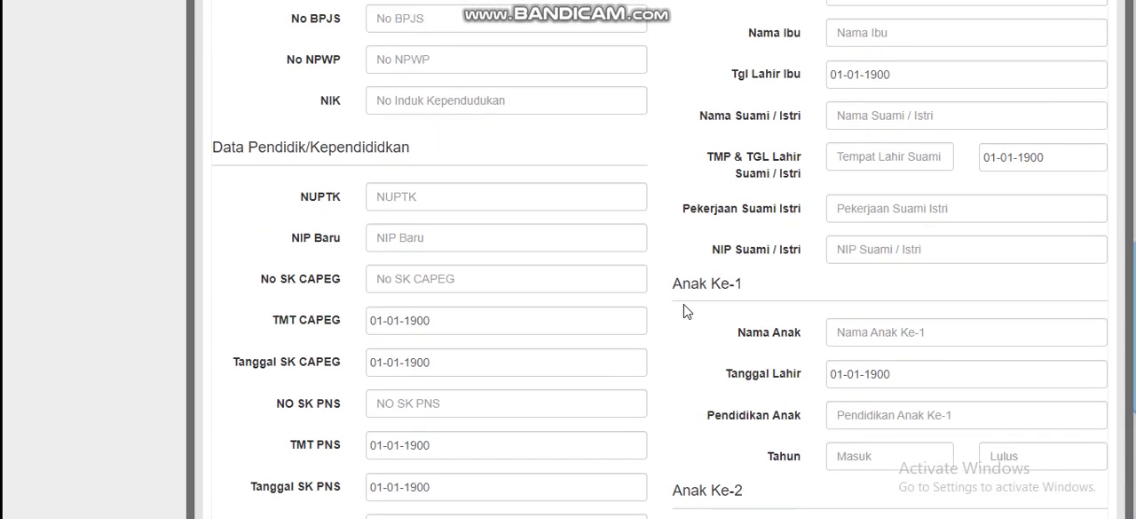
scroll(684, 310, "up", 2)
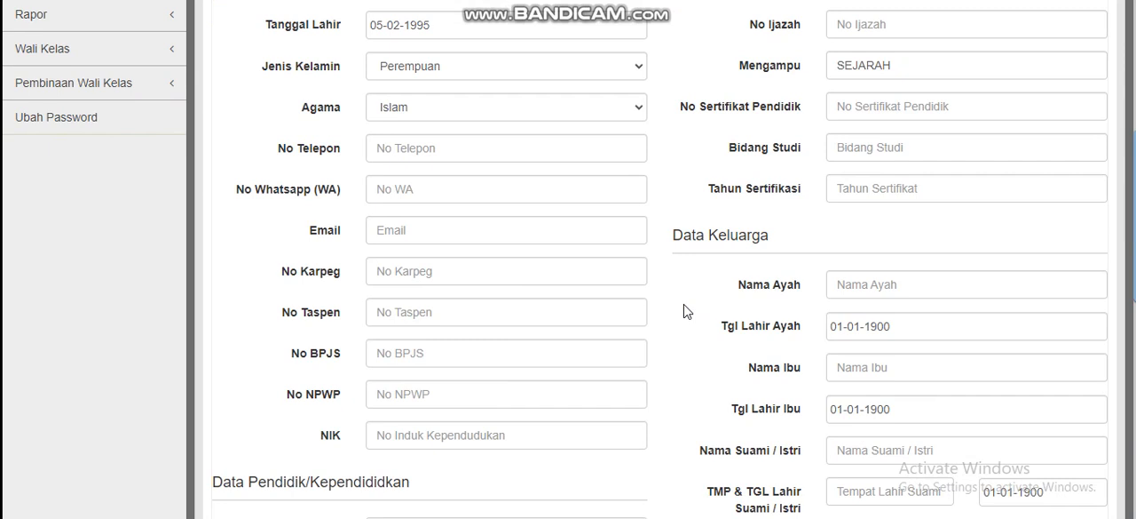
scroll(683, 310, "up", 3)
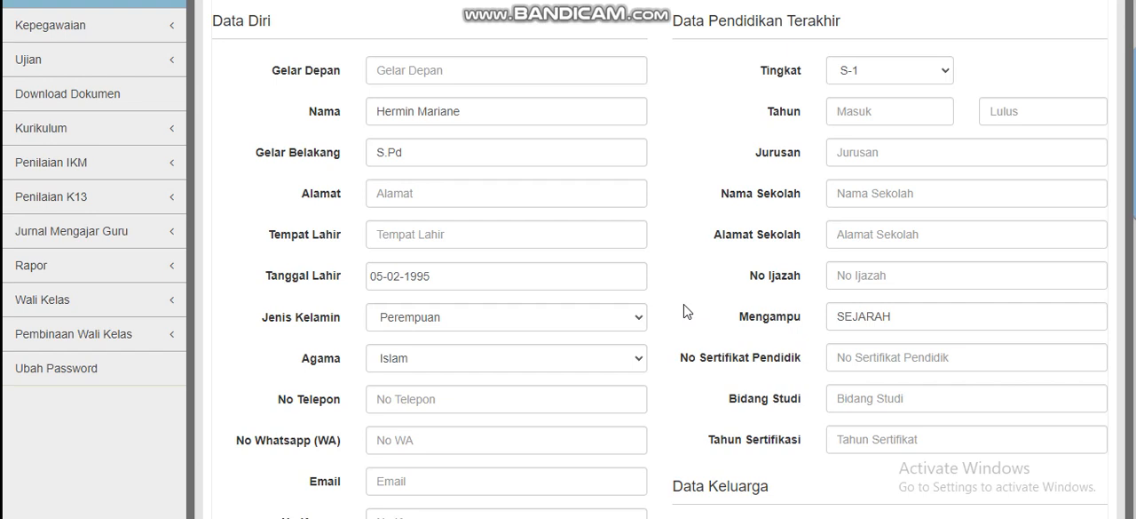
scroll(684, 310, "down", 3)
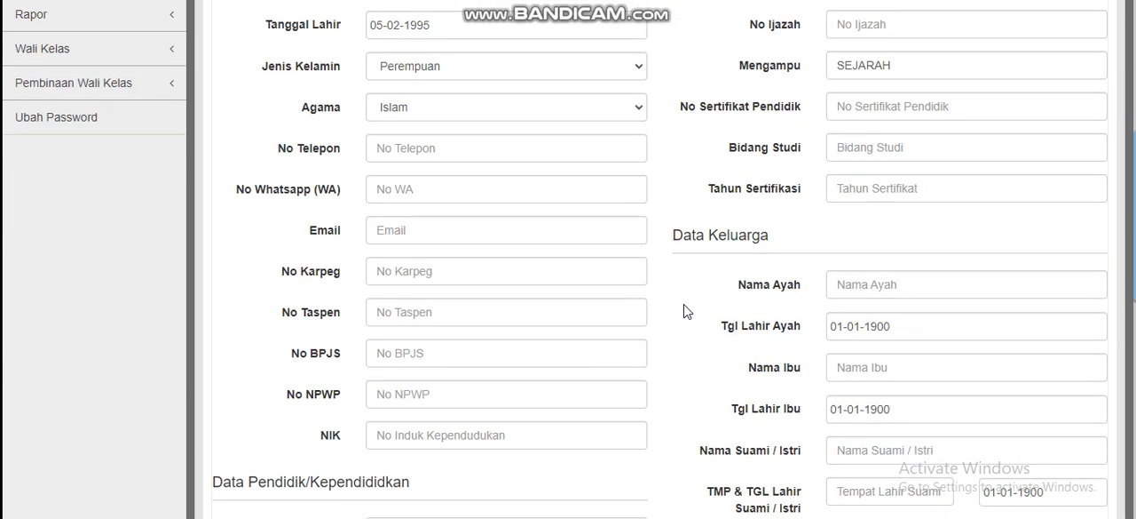
scroll(683, 309, "down", 2)
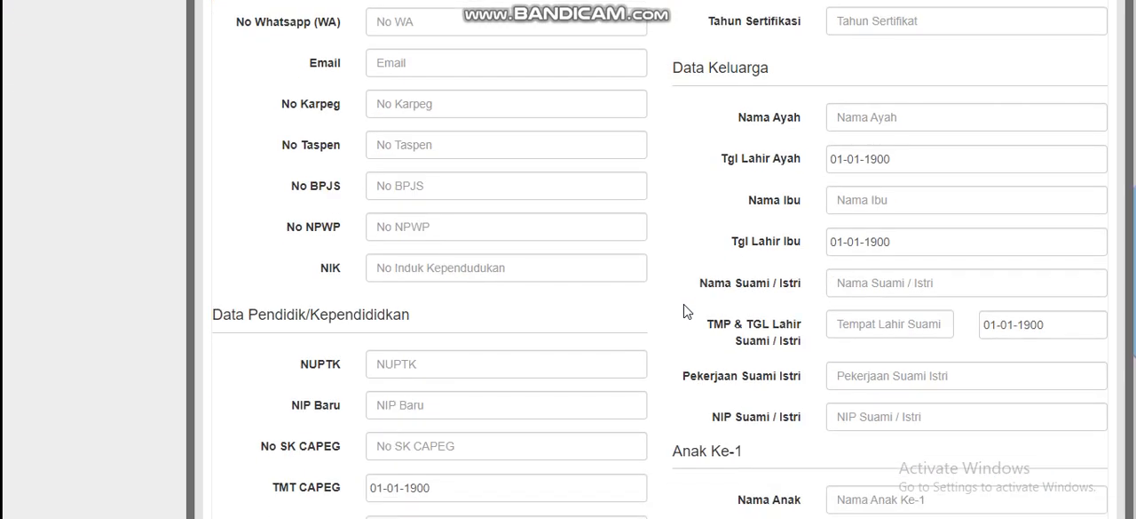
scroll(684, 310, "down", 2)
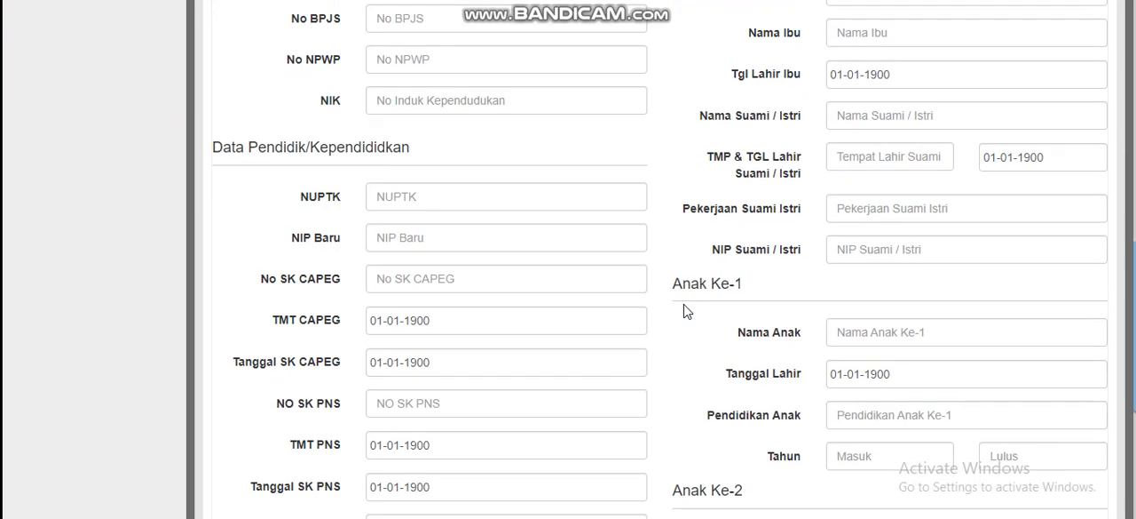
scroll(684, 310, "down", 3)
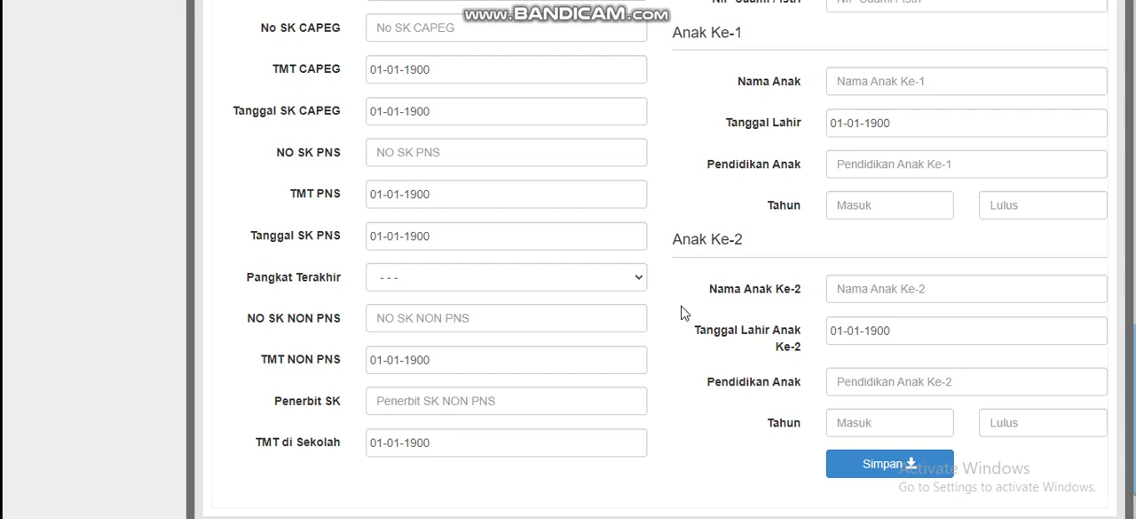
scroll(683, 311, "down", 1)
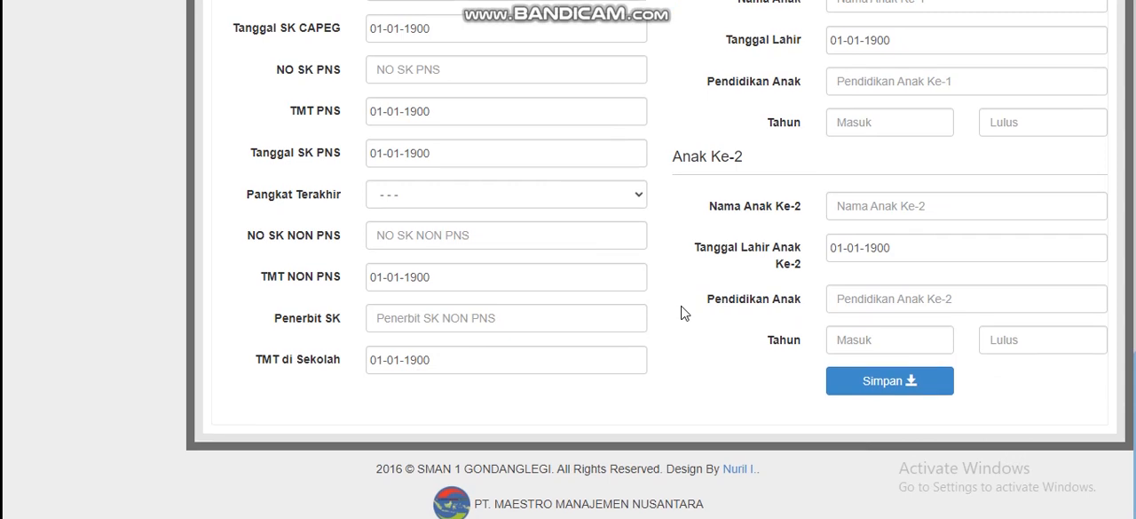
Check which entries the Kepegawaian section contains, and collapse it again
scroll(684, 311, "up", 15)
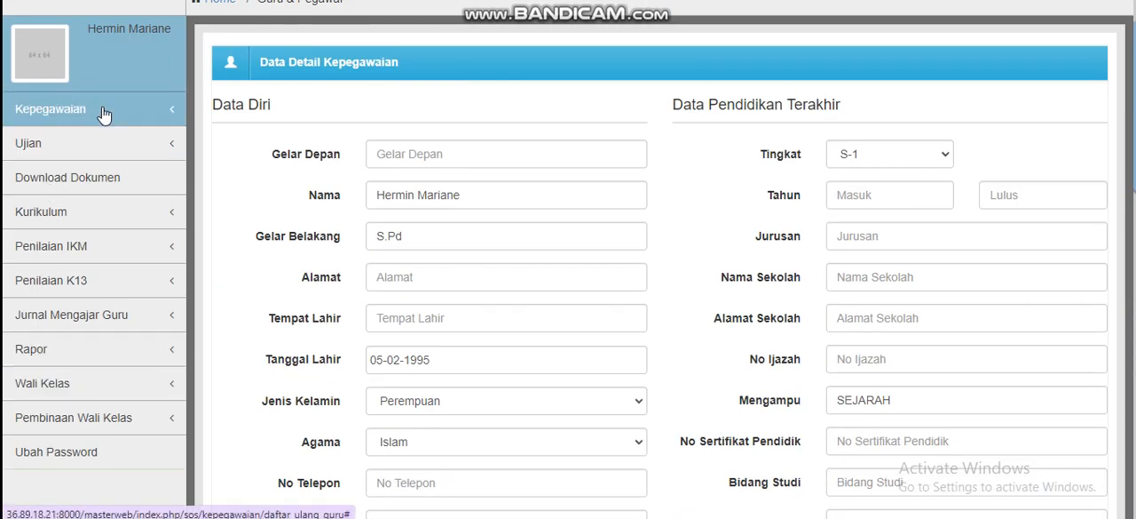
scroll(100, 116, "up", 1)
left_click(88, 180)
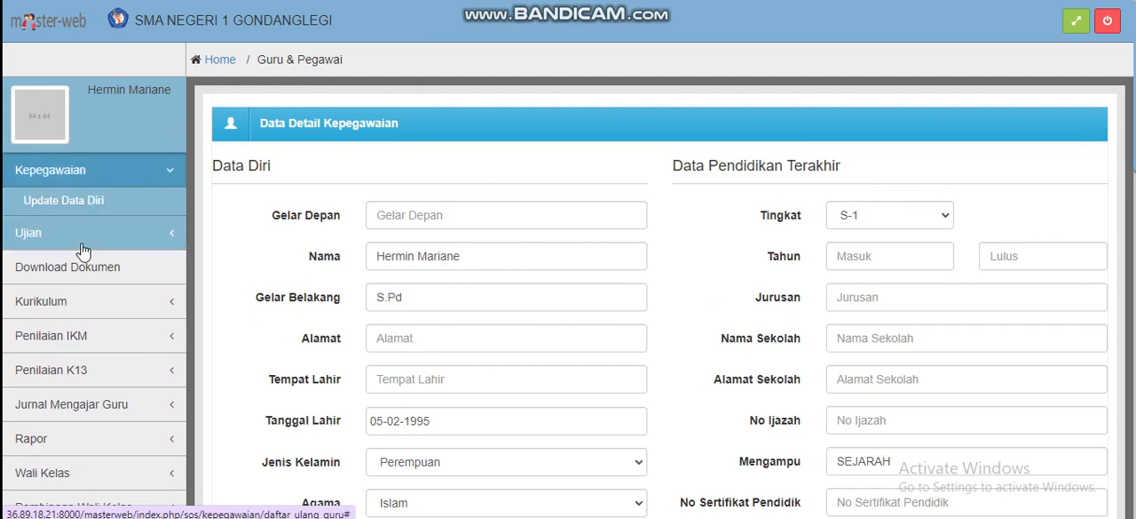
left_click(91, 169)
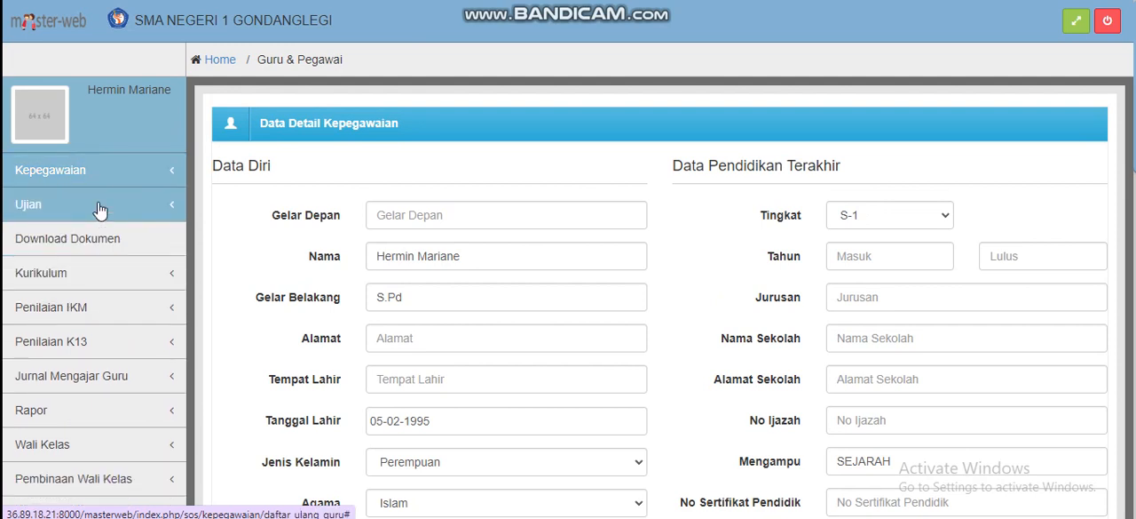
Open the Butir Soal page of the Ujian section and expand that section's list of entries
scroll(100, 210, "down", 1)
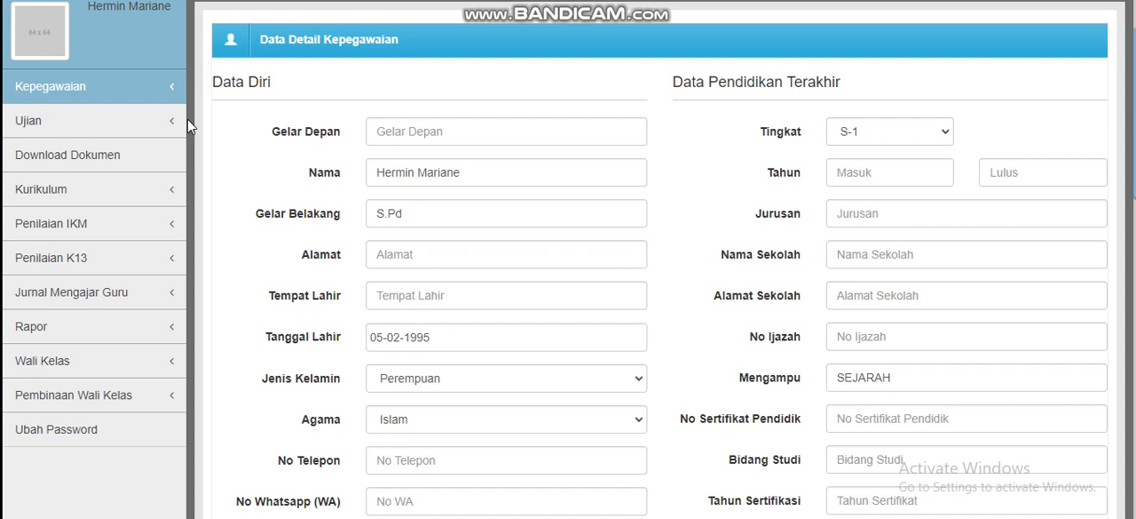
left_click(124, 126)
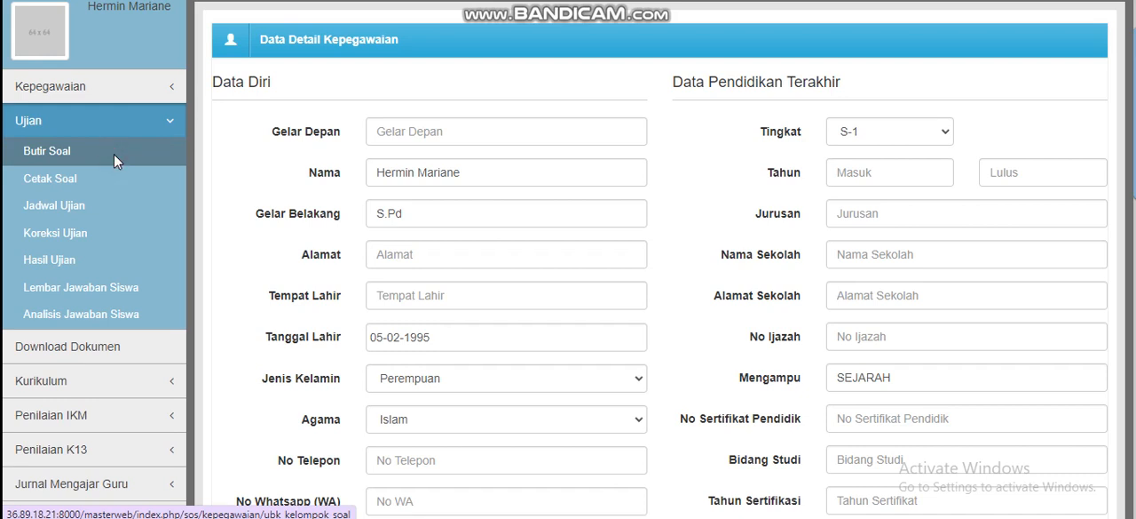
left_click(113, 153)
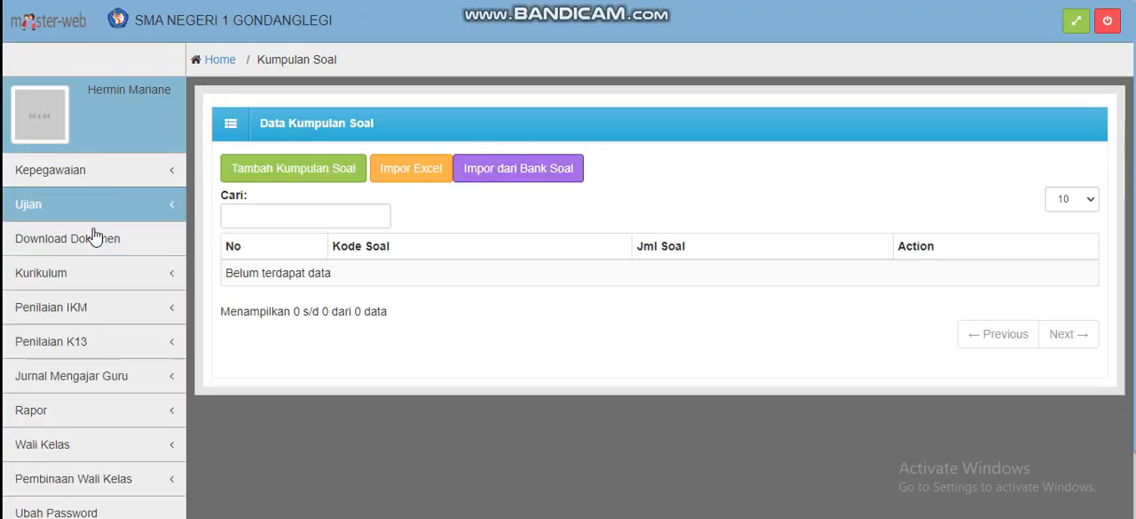
left_click(89, 204)
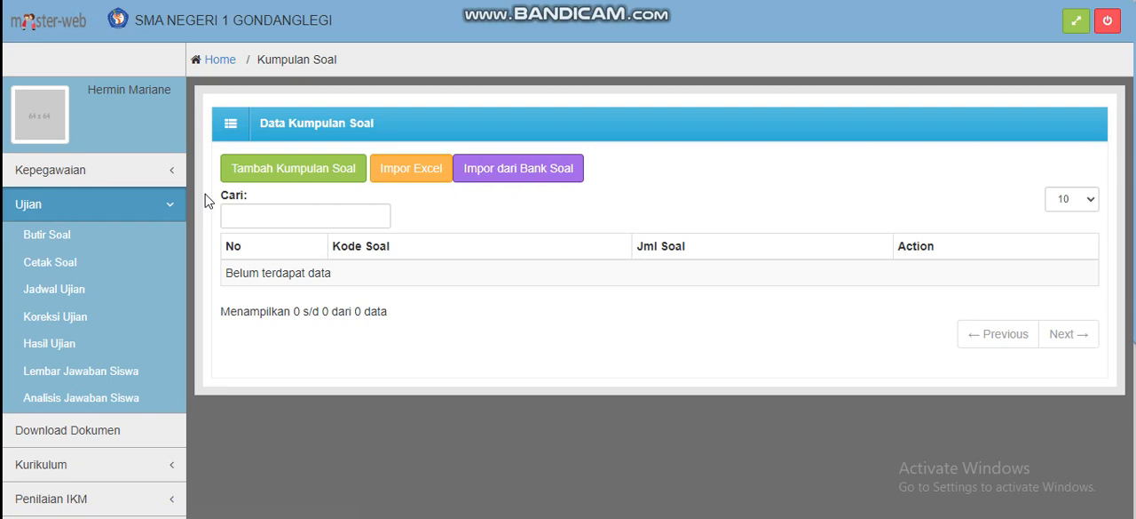
Open the form for adding a question set and check the exam types offered for Jenis Ujian without choosing one
left_click(281, 176)
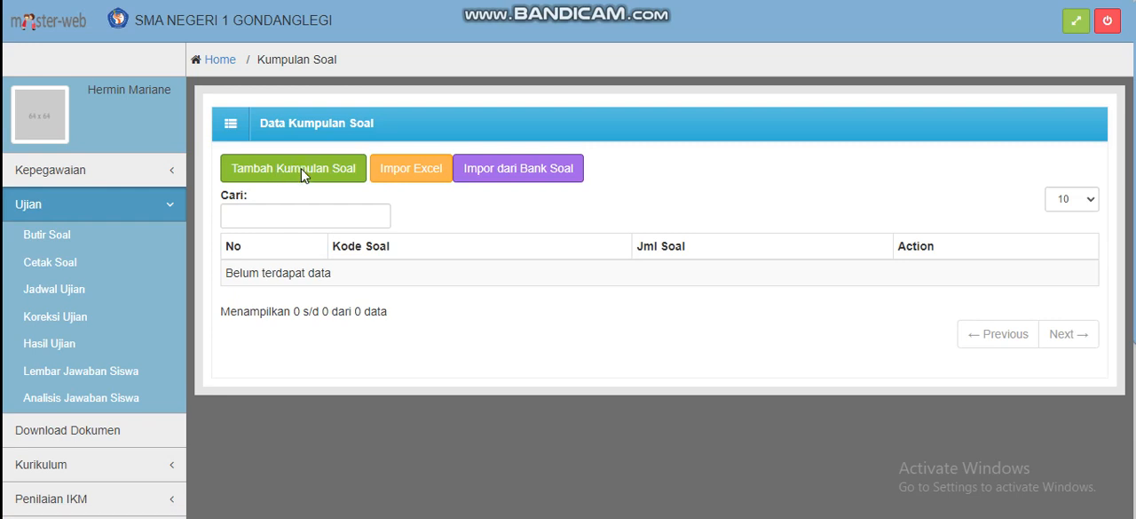
scroll(383, 143, "down", 1)
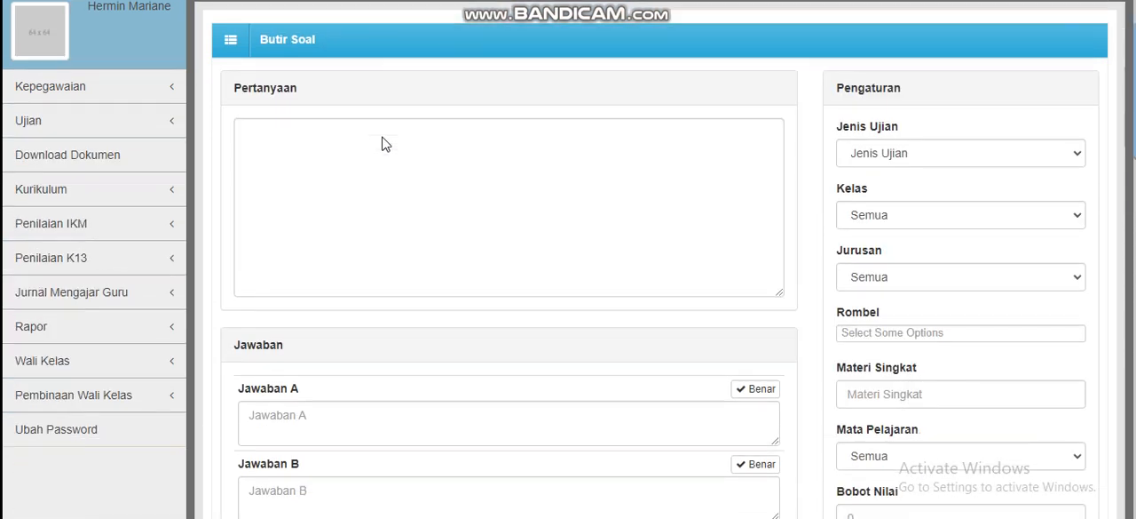
left_click(895, 156)
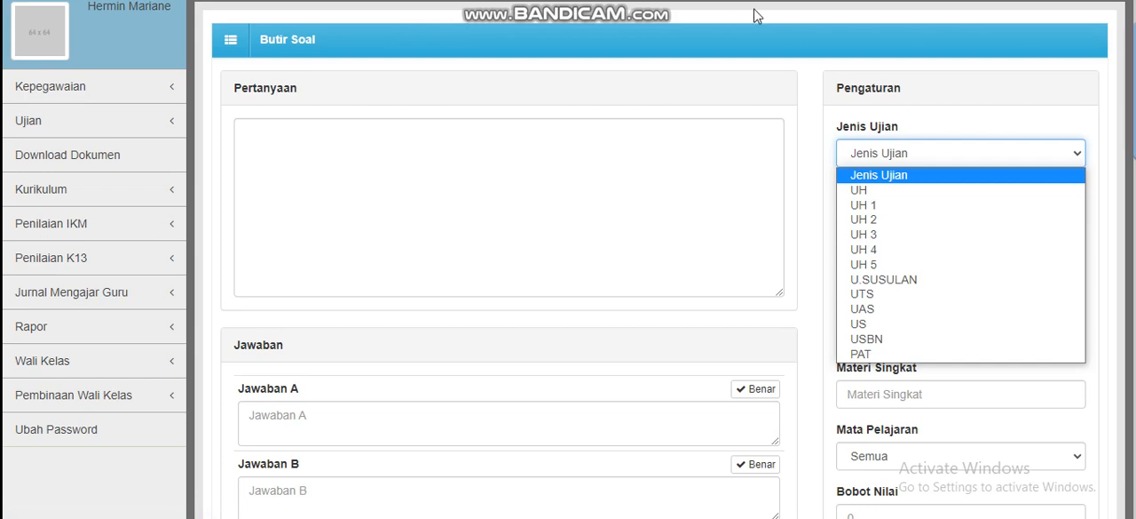
left_click(905, 87)
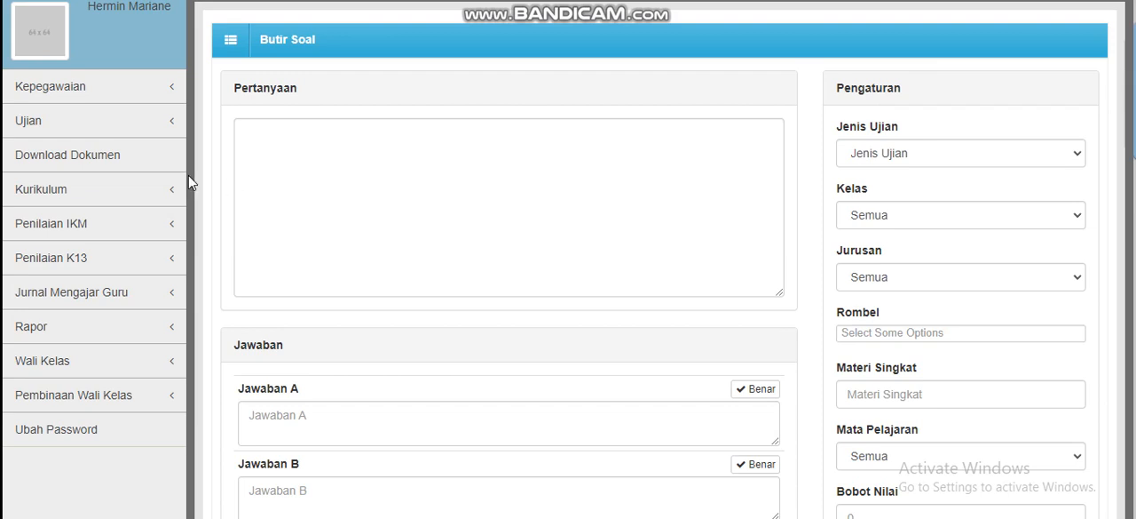
Open the Download Dokumen page and look over its format notice and document table
left_click(137, 156)
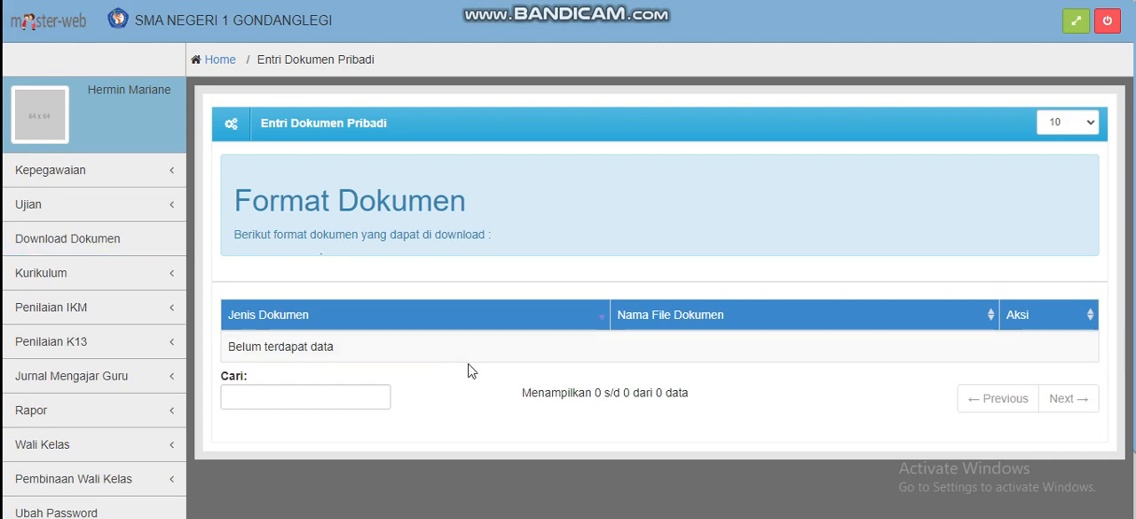
left_click_drag(1134, 138, 1073, 130)
left_click_drag(1134, 162, 1134, 173)
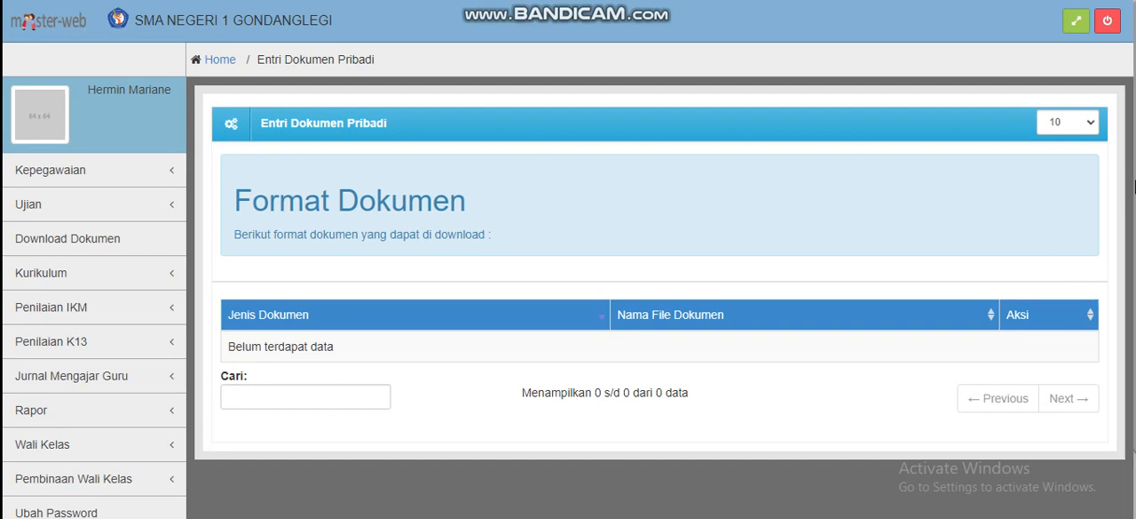
scroll(1130, 213, "down", 1)
scroll(1129, 222, "up", 1)
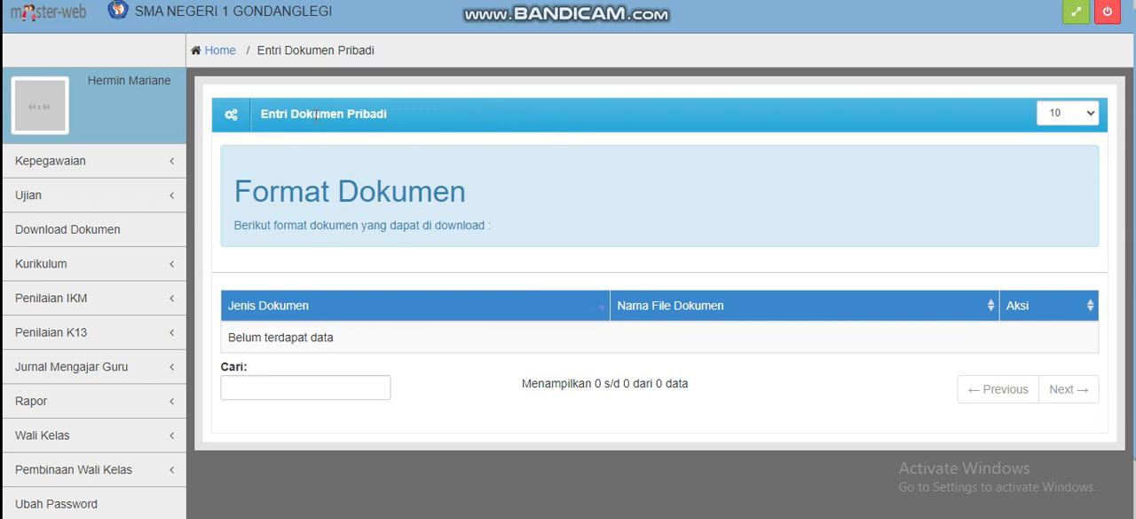
Expand the Kepegawaian section to check its entries, and collapse it again
left_click(135, 161)
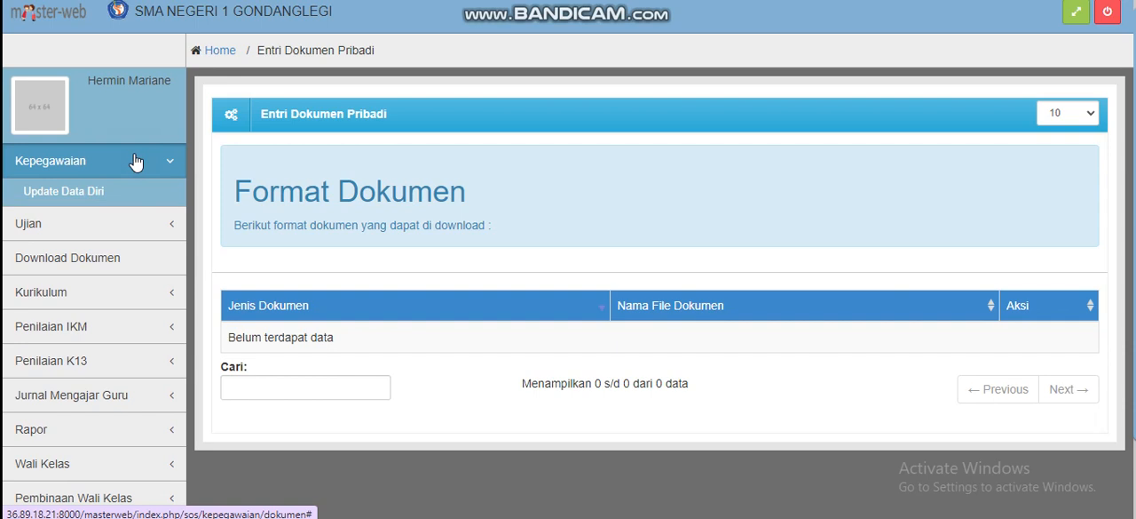
left_click(135, 160)
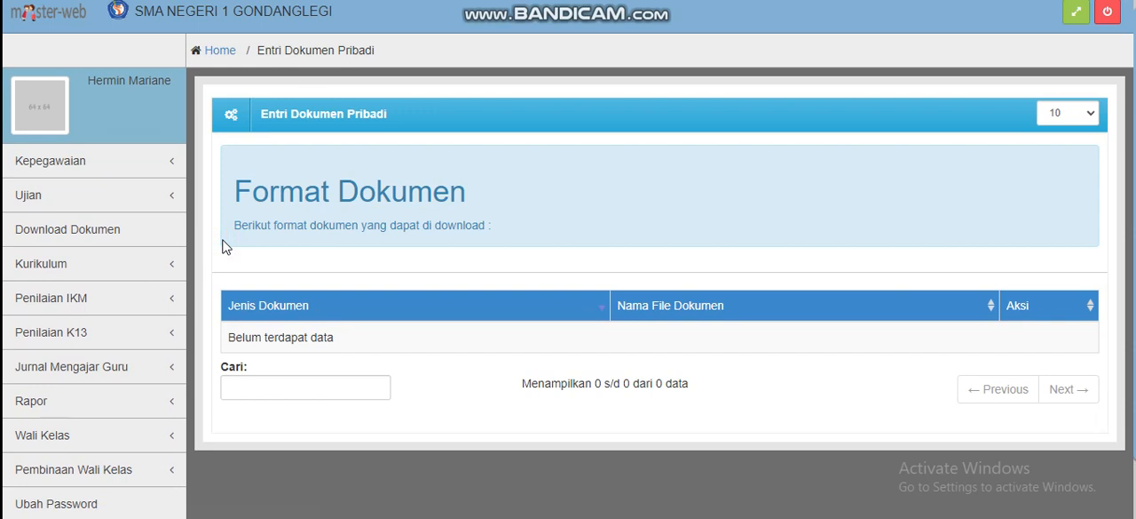
scroll(223, 247, "down", 1)
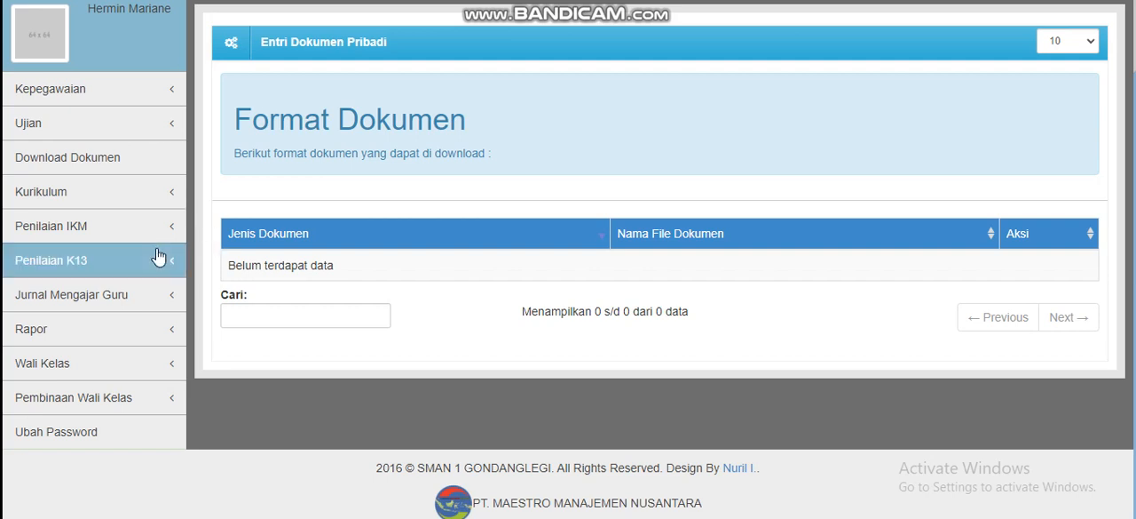
Expand the Kurikulum section and open its Kelola KD / CP page
left_click(161, 196)
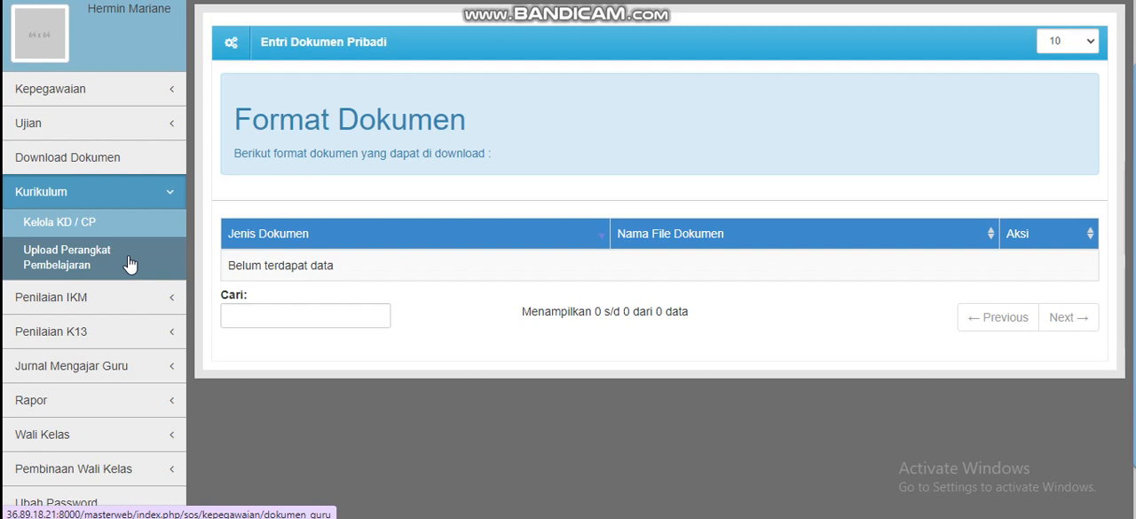
scroll(129, 263, "up", 1)
scroll(130, 263, "up", 1)
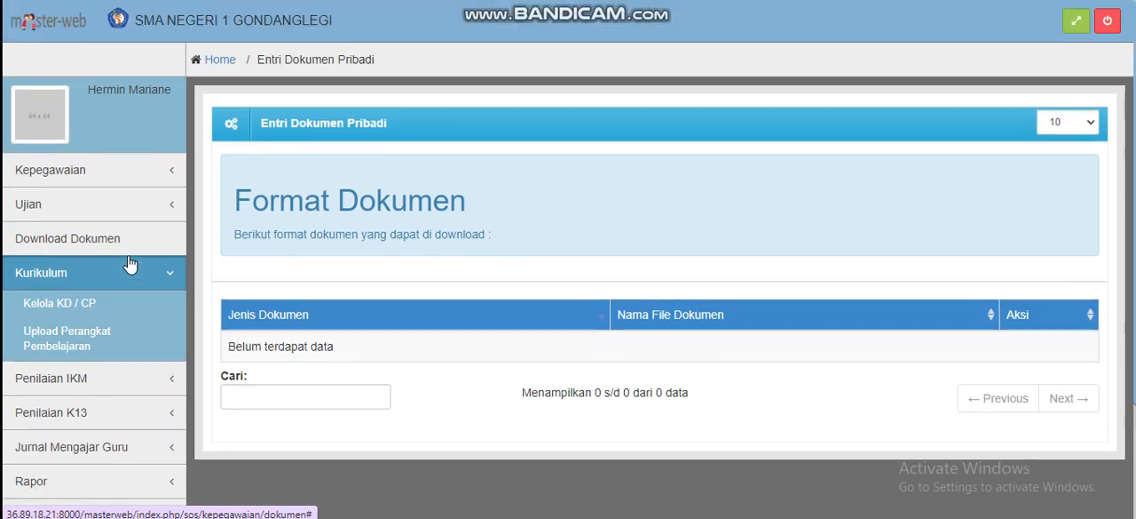
left_click(140, 312)
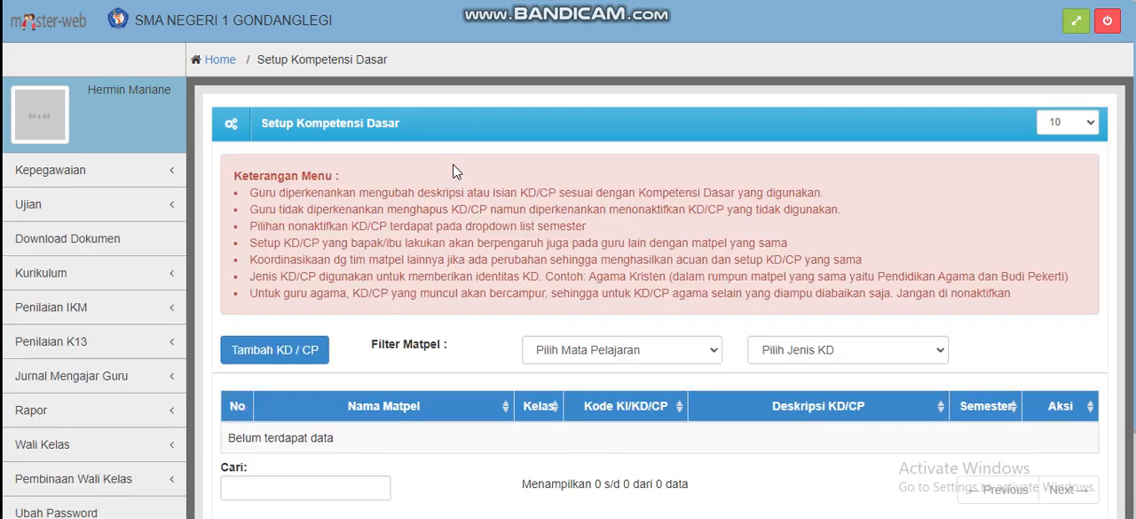
Open the form for adding a KD / CP and check the subjects offered for Mata Pelajaran without changing the selection
scroll(454, 170, "down", 1)
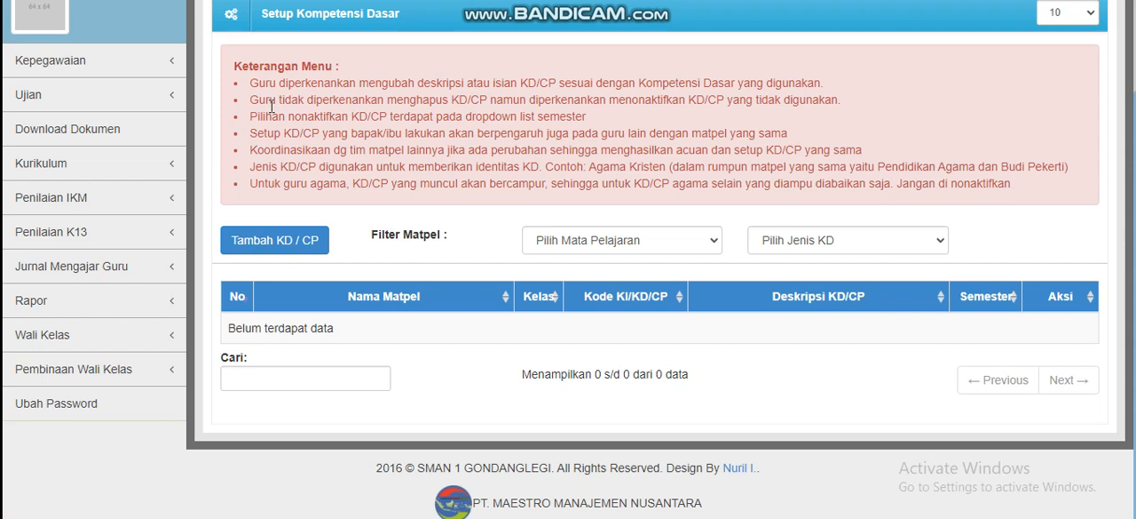
left_click(244, 249)
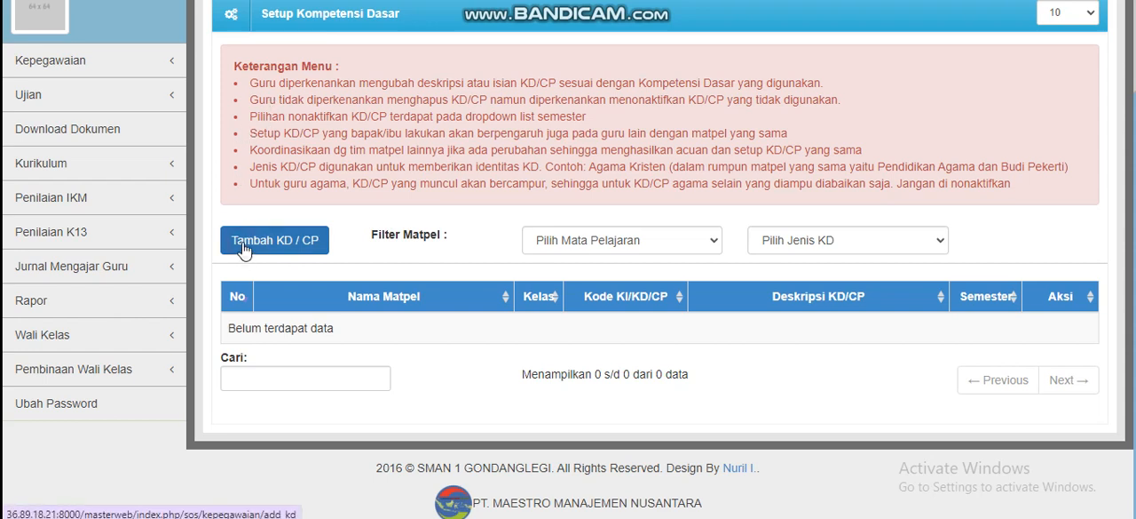
scroll(344, 117, "down", 1)
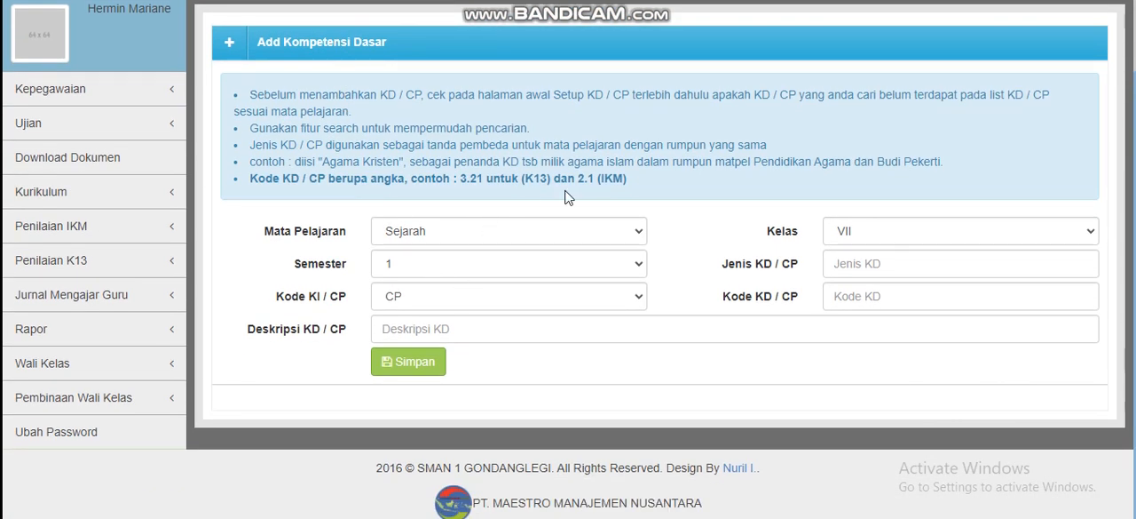
left_click(595, 232)
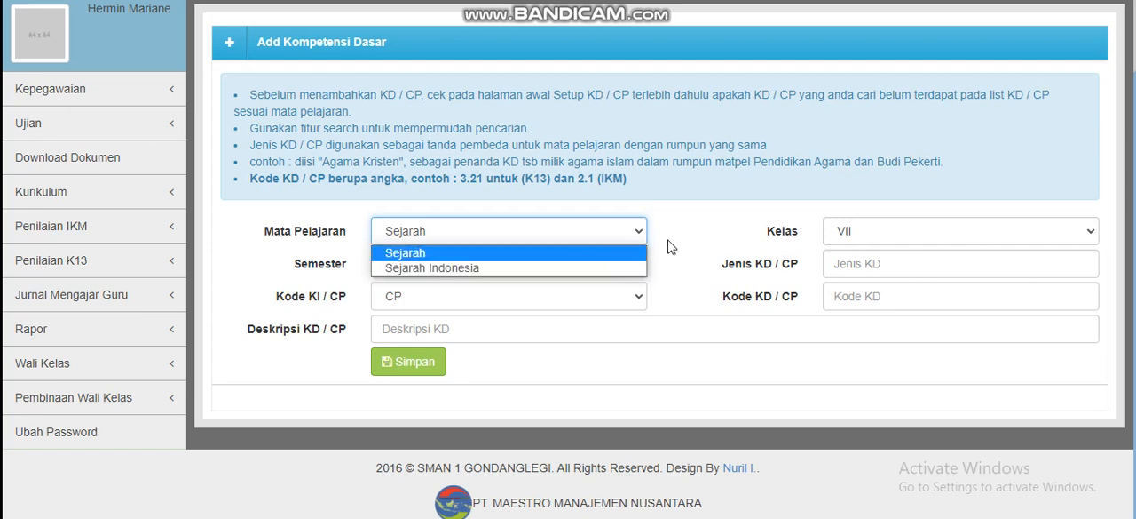
key("Tab")
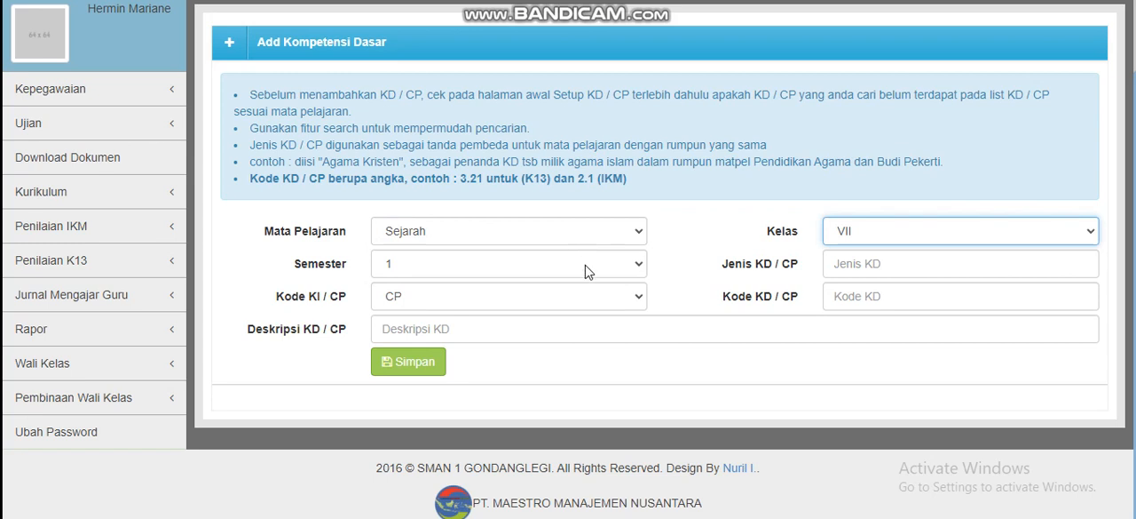
Check the Kelas field of the KD / CP form without changing it, and set Semester to 2
left_click(588, 273)
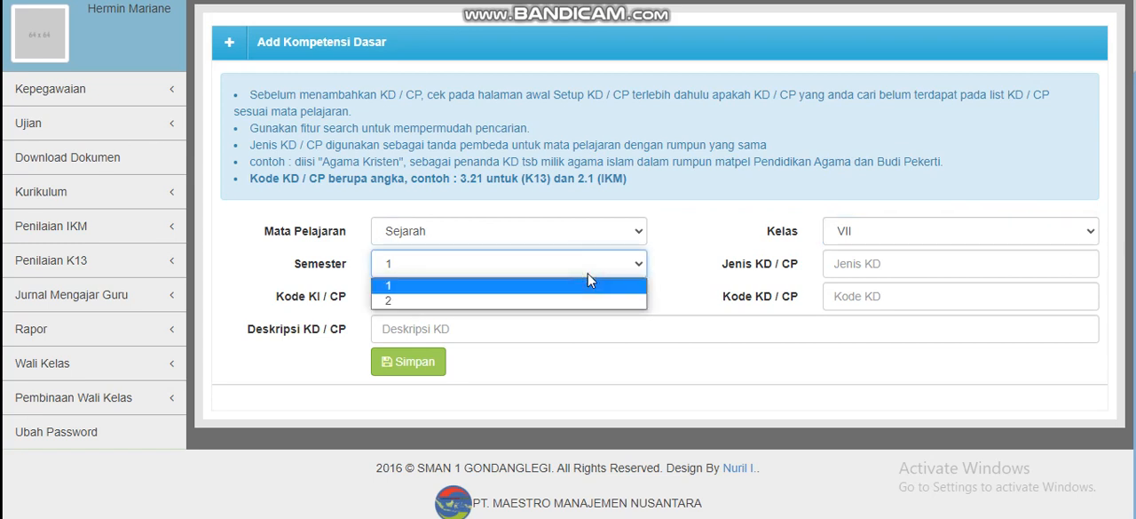
left_click(946, 247)
left_click(931, 237)
left_click(914, 224)
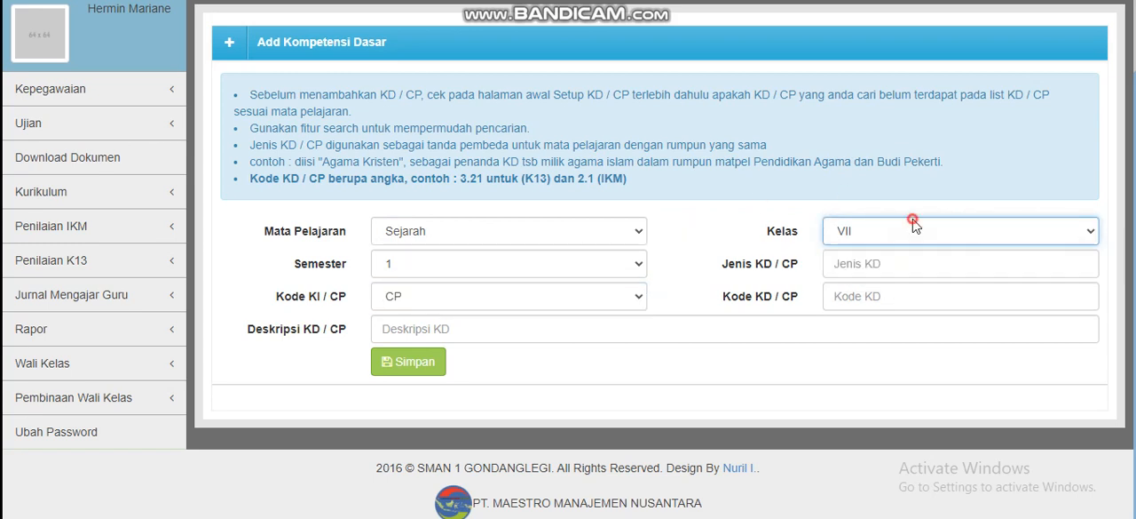
left_click(569, 265)
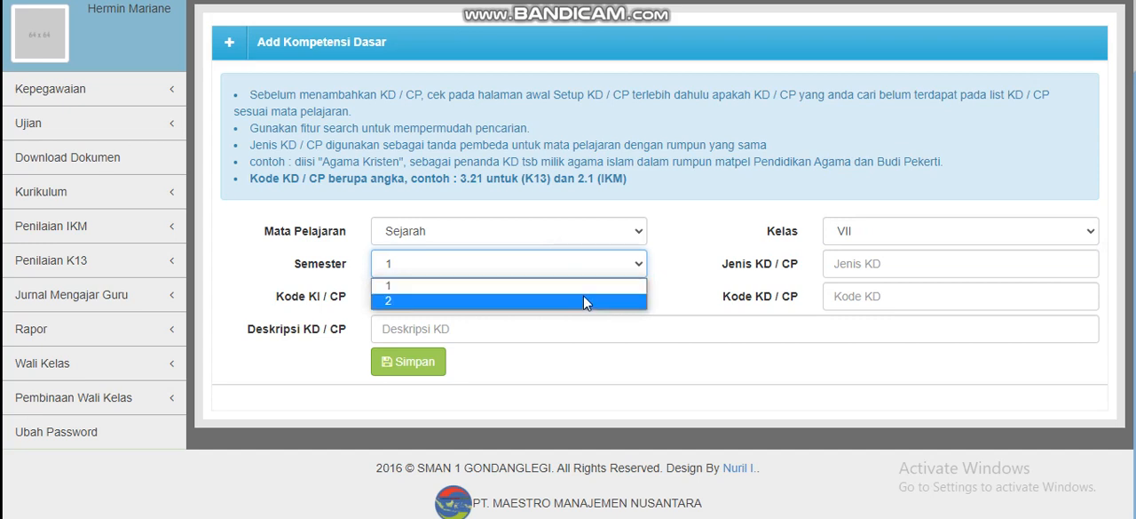
left_click(584, 298)
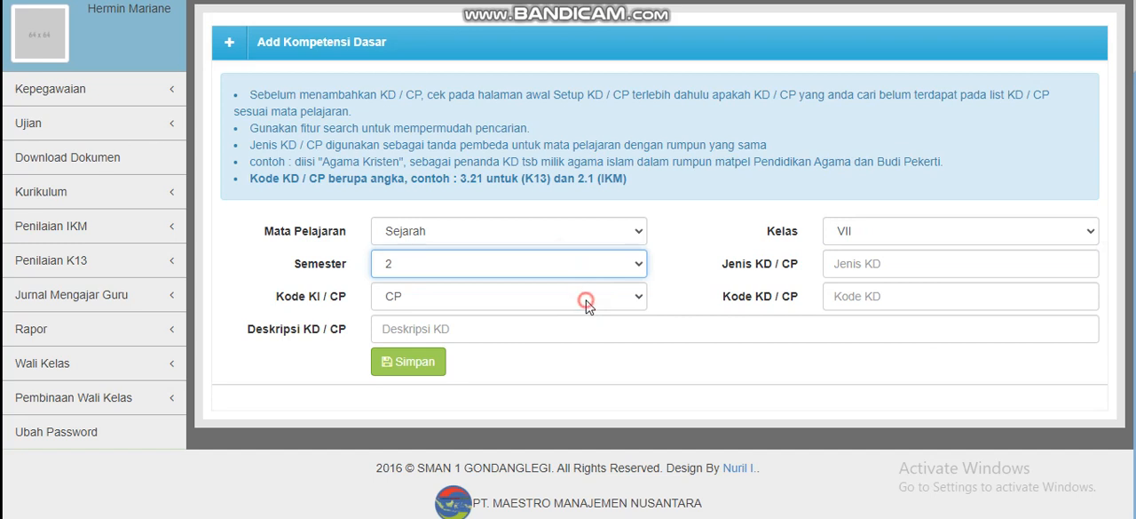
Check the choices for Kode KI / CP and the Kode KD / CP and Deskripsi KD / CP fields without filling anything in
left_click(586, 307)
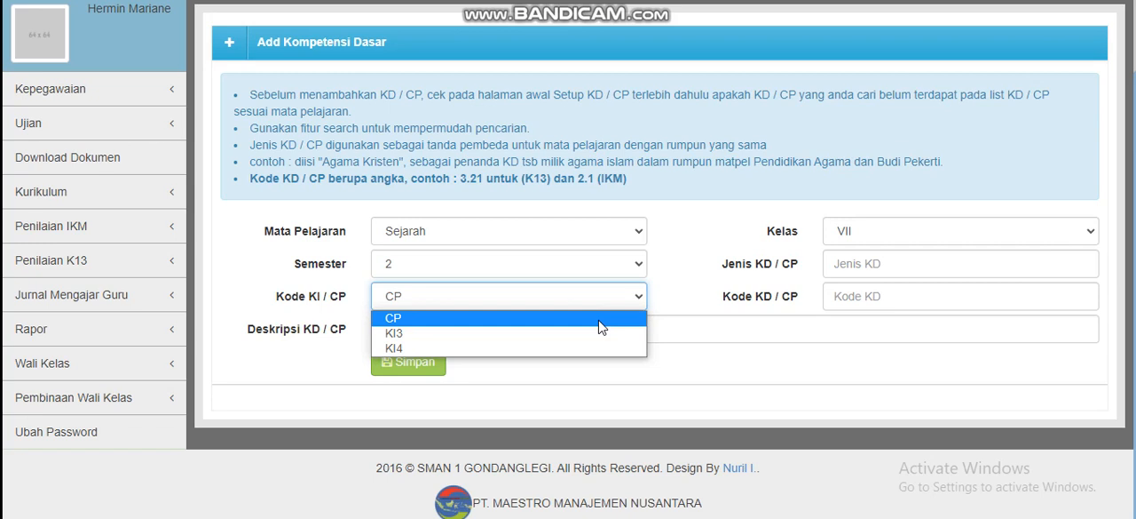
left_click(685, 325)
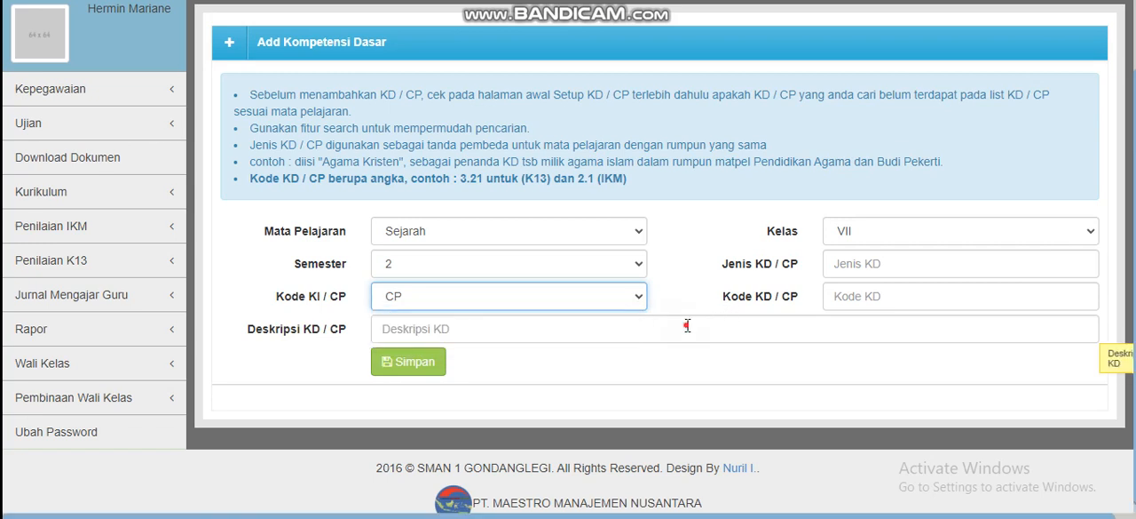
left_click(863, 298)
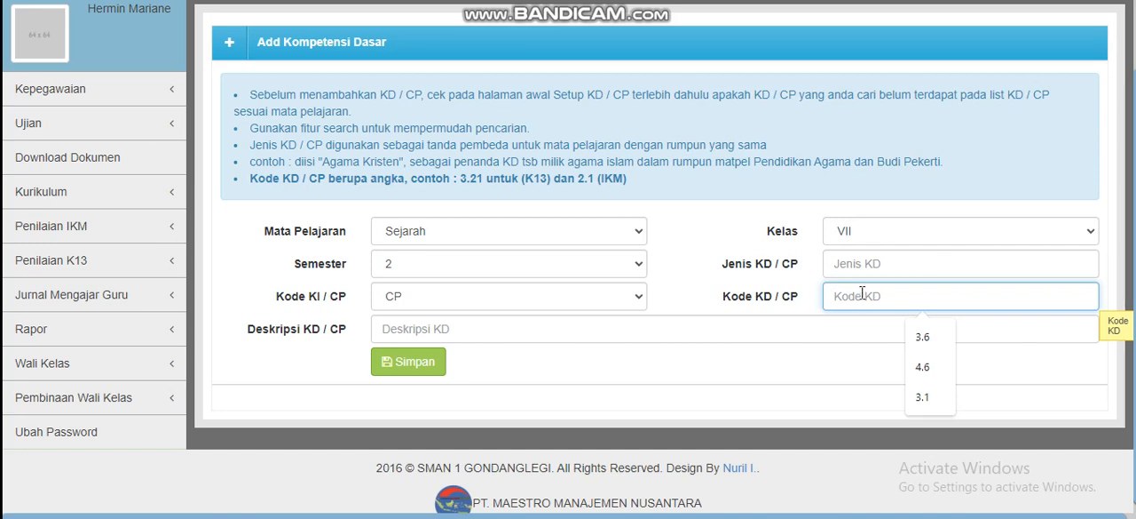
left_click(771, 297)
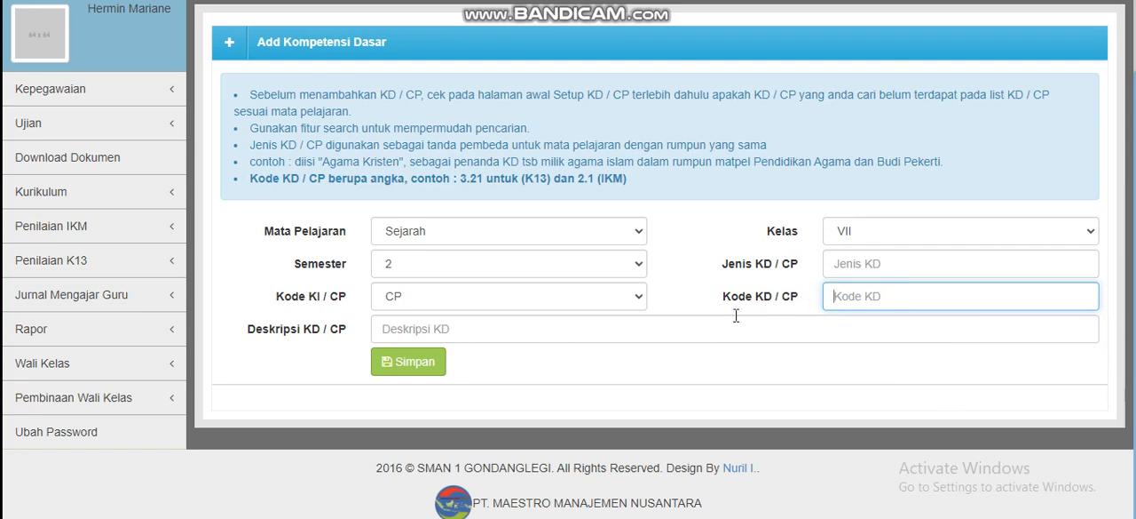
left_click(538, 330)
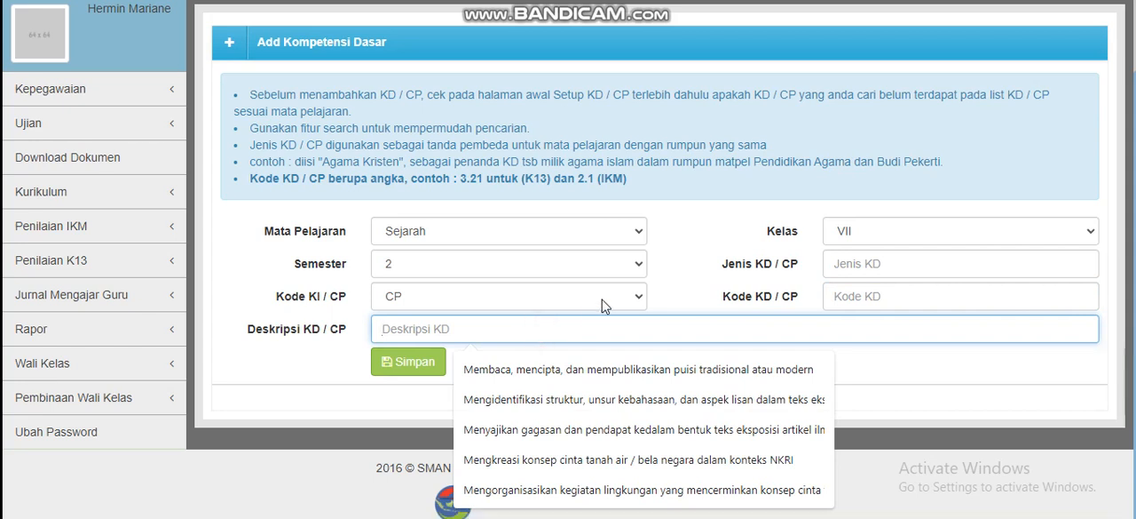
left_click(682, 295)
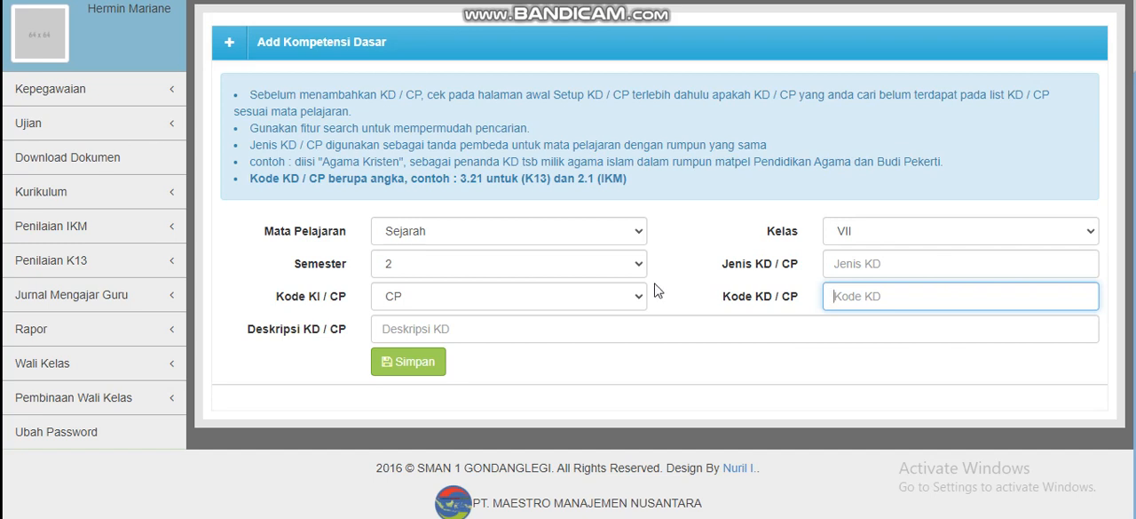
left_click(688, 276)
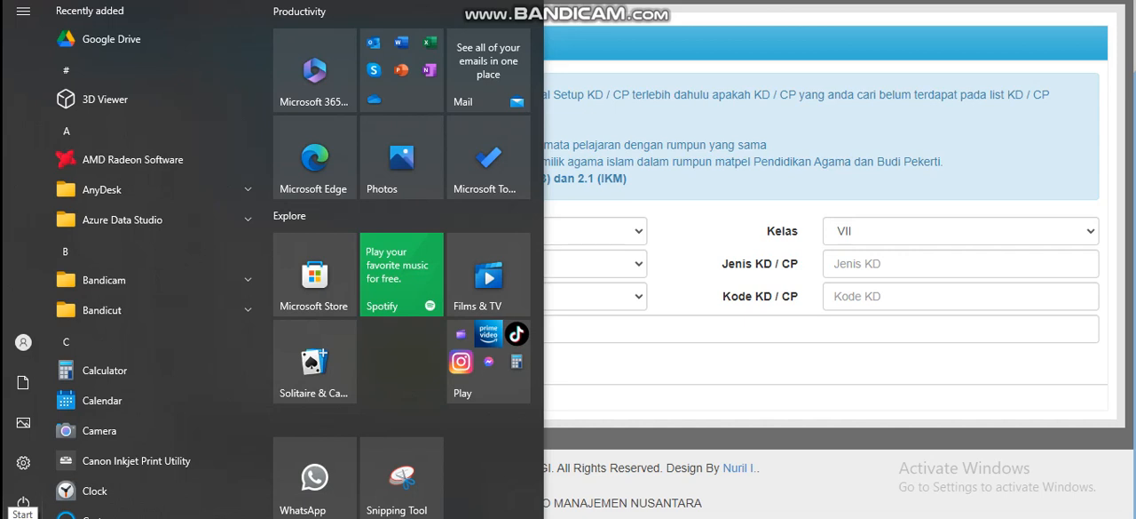
key("super+s")
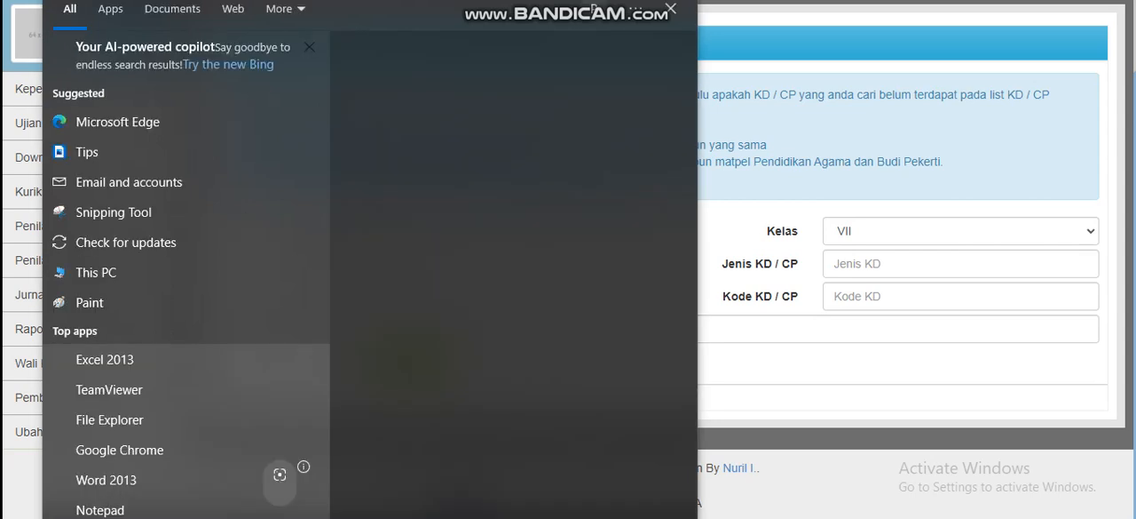
key("Escape")
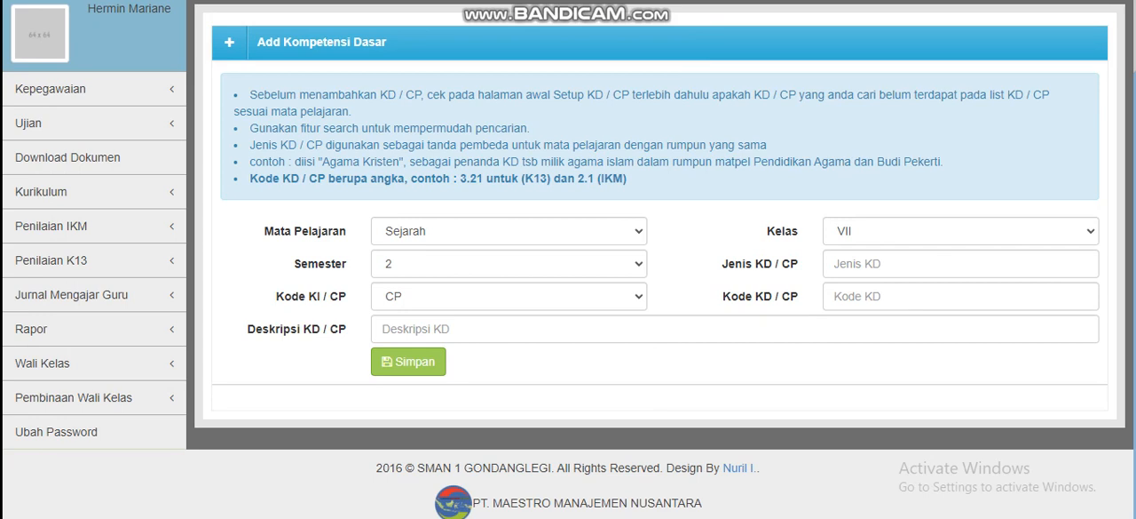
key("super+s")
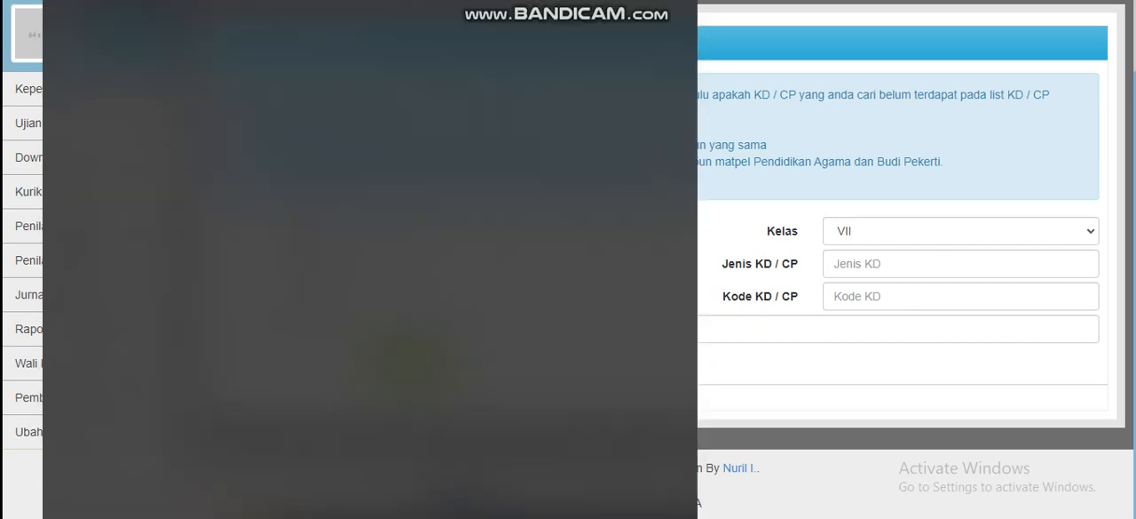
key("Escape")
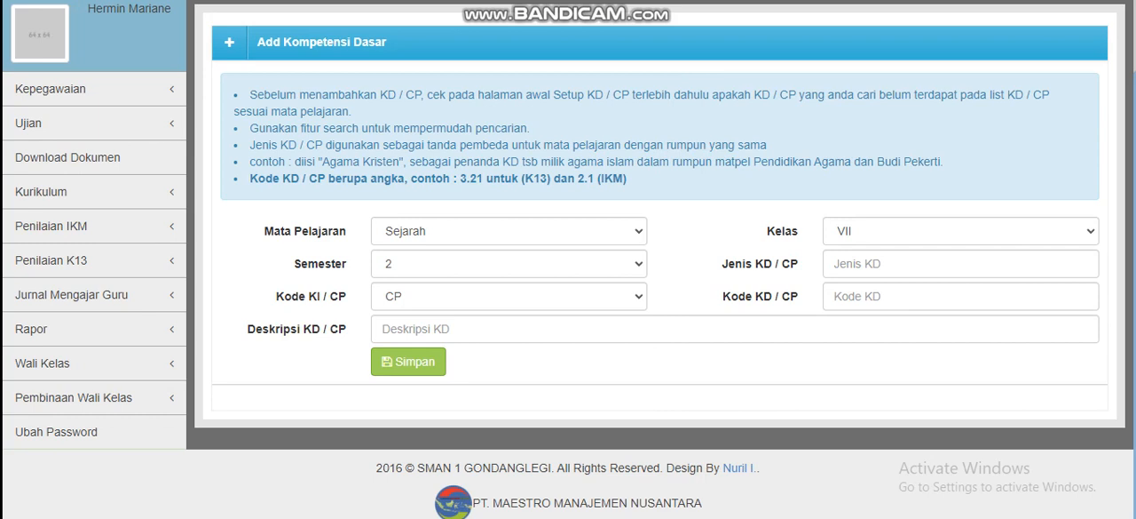
Search the computer for "not" and open a blank document in Notepad
key("super+s")
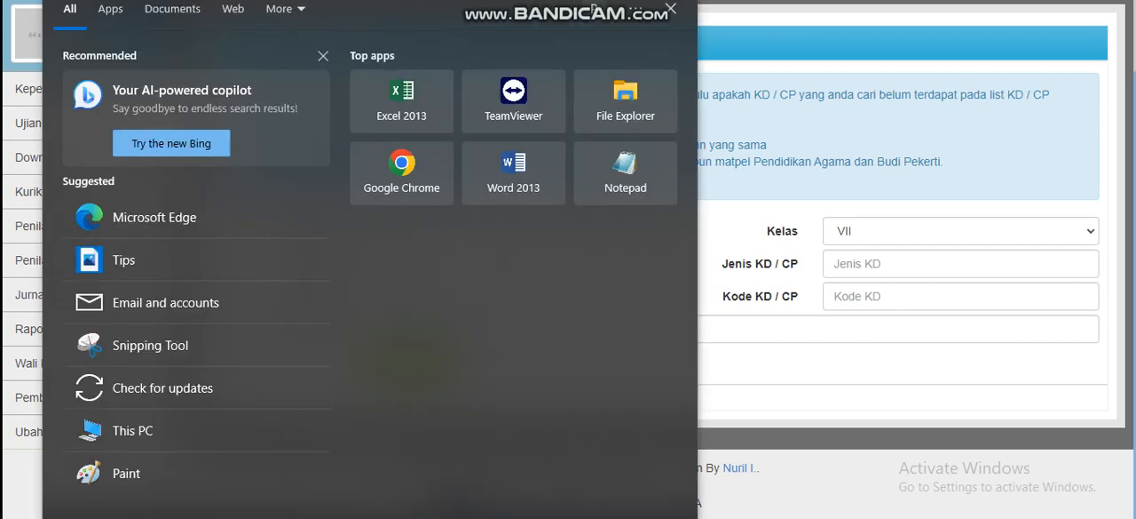
type("not")
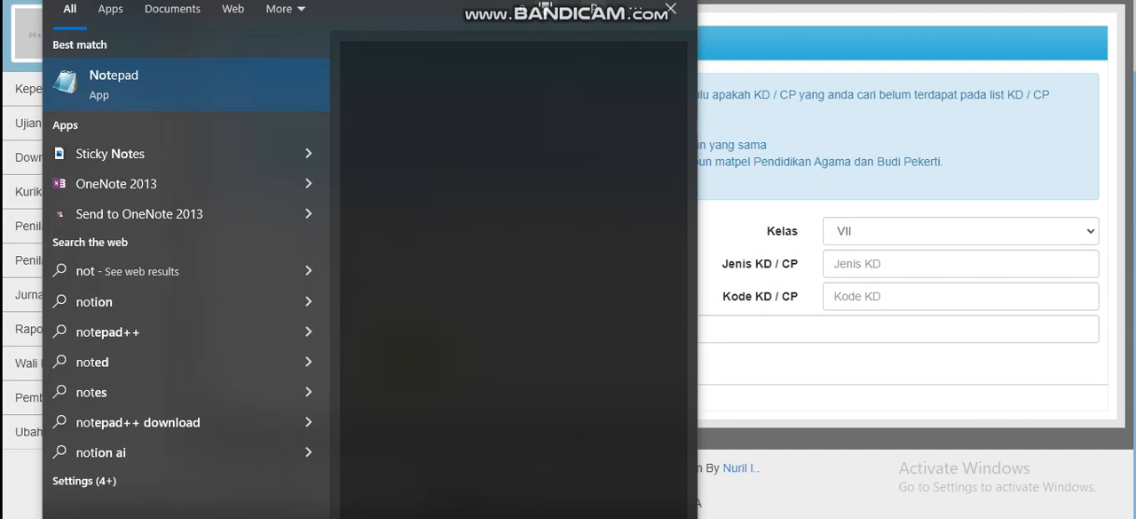
key("Return")
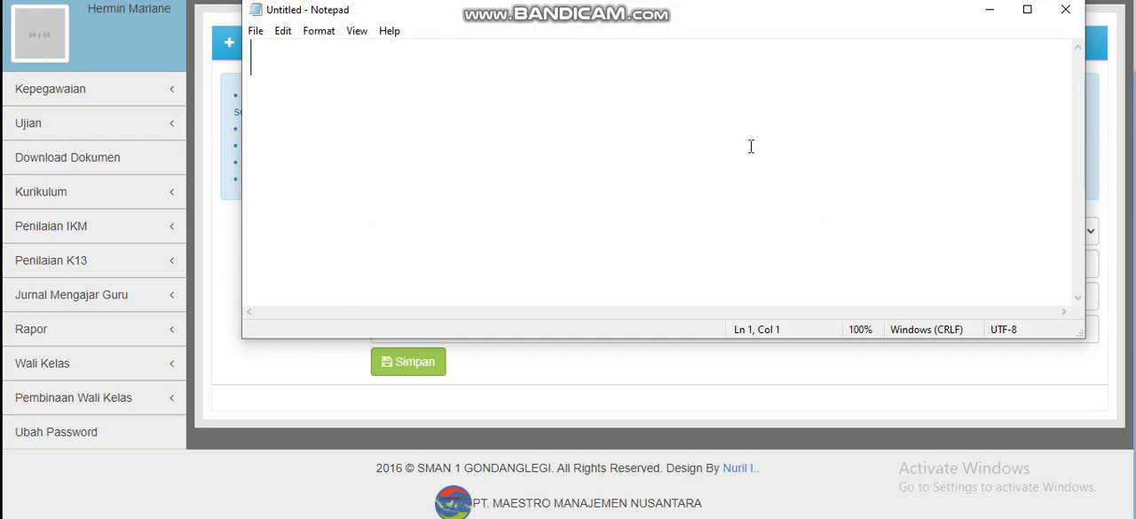
Write "wa masterweb :" in the blank note with the support WhatsApp number on the line below, and shift the note window slightly lower
type("wa mas")
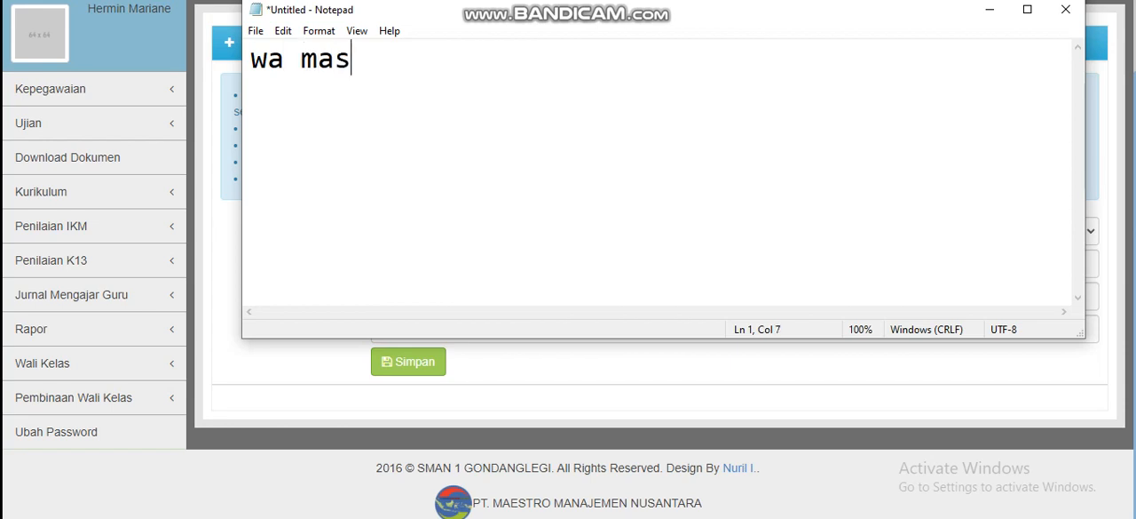
type("terweb :")
key("Return")
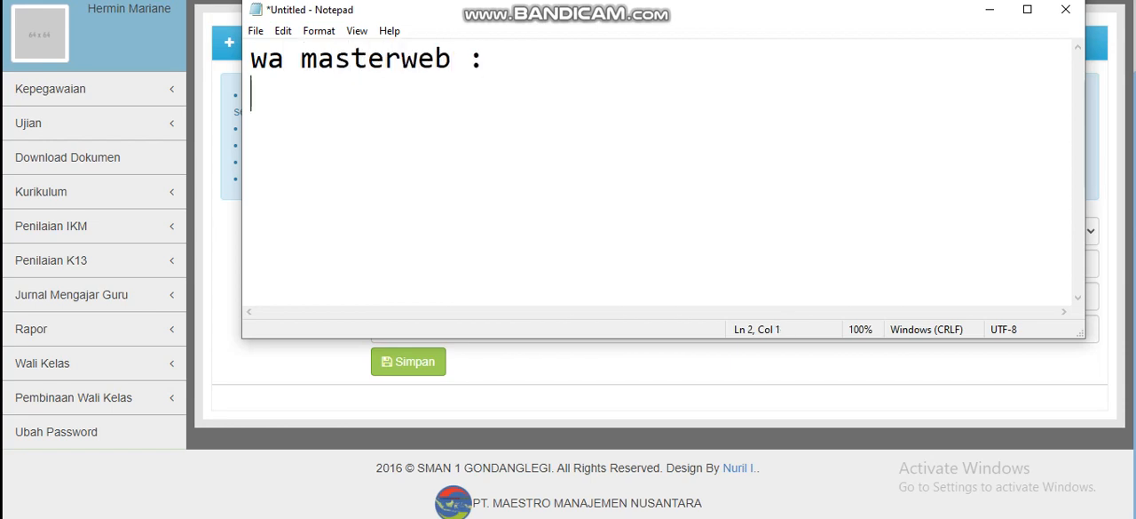
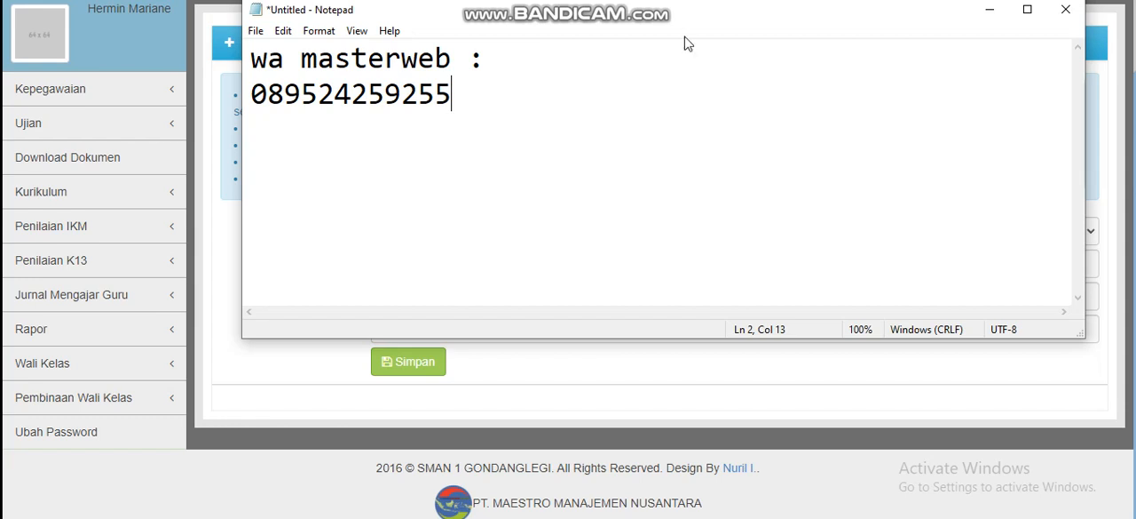
left_click_drag(688, 20, 674, 54)
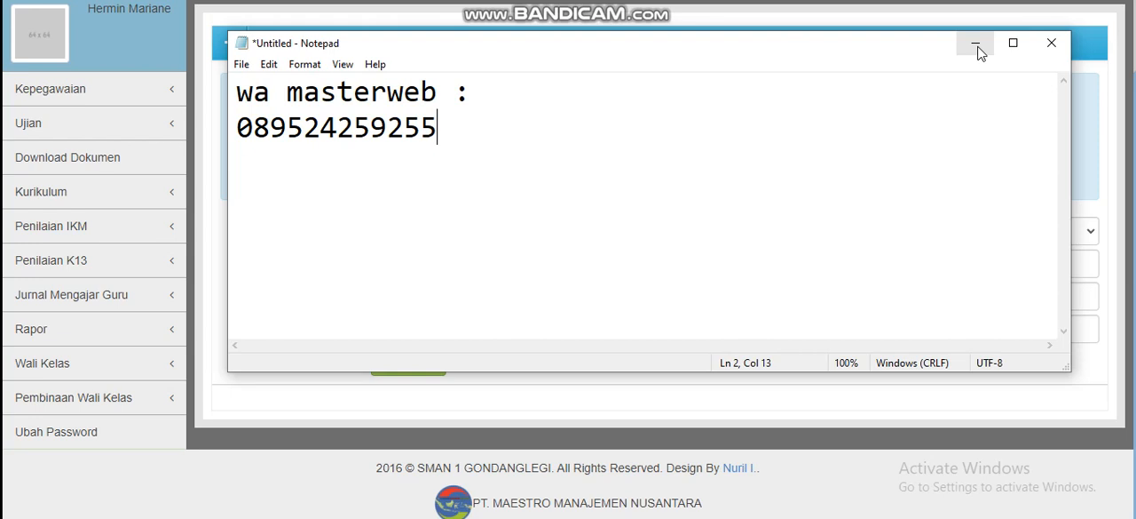
Put the note away, open Update Data Diri under Kepegawaian, and review the employee data form down to the Anak Ke-2 section
left_click(196, 79)
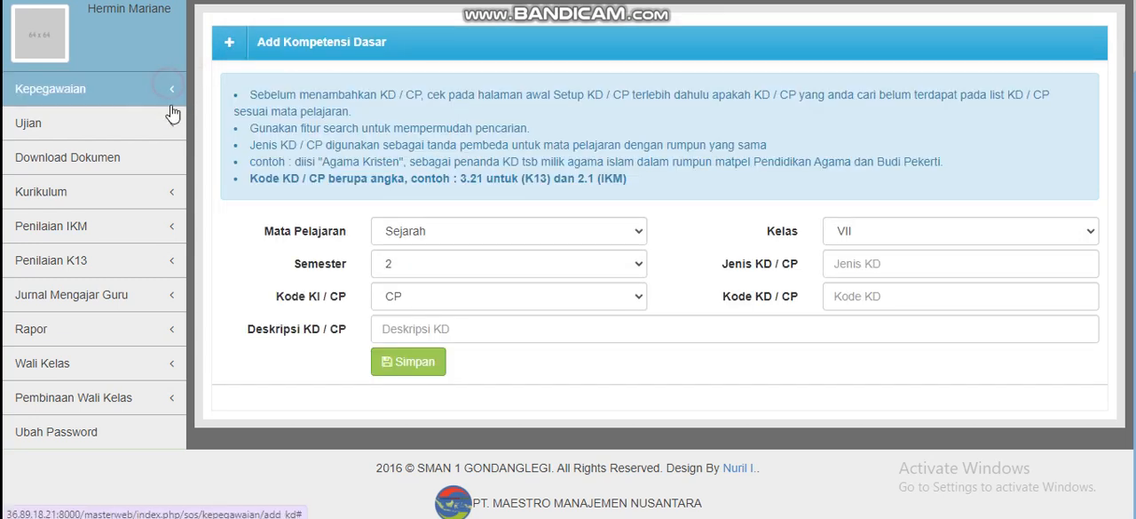
left_click(169, 93)
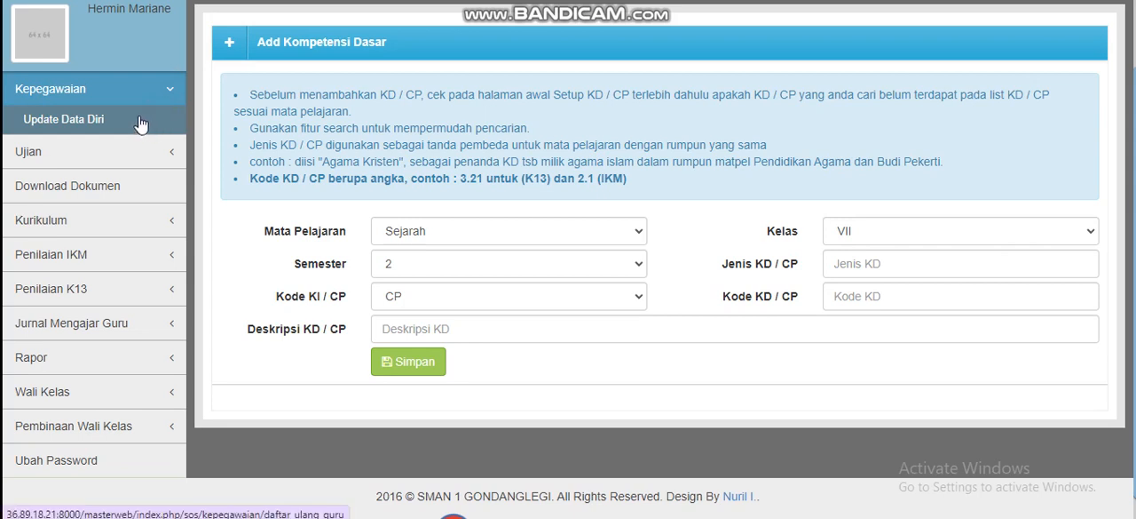
left_click(124, 125)
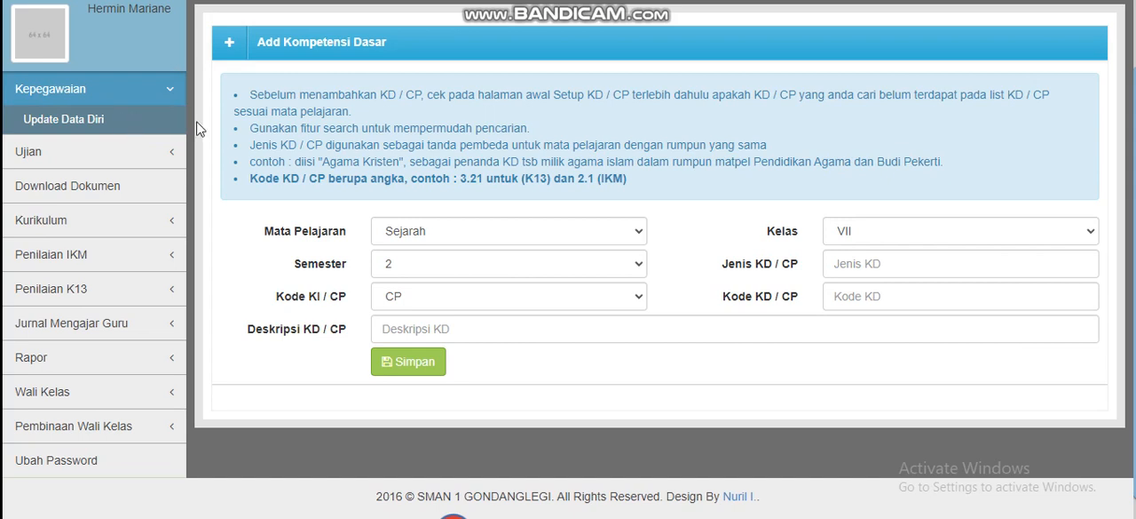
scroll(733, 226, "down", 3)
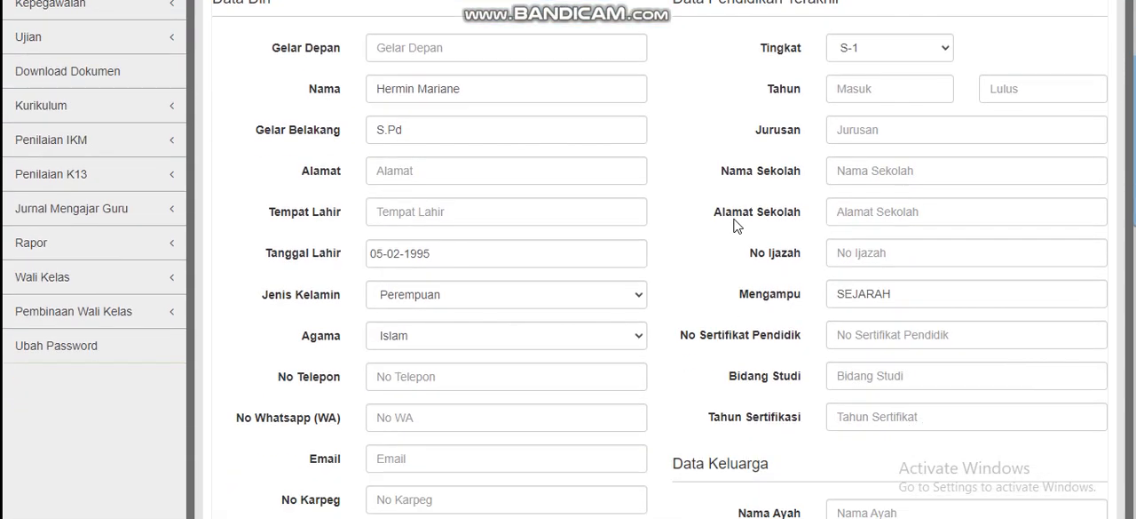
scroll(734, 226, "down", 4)
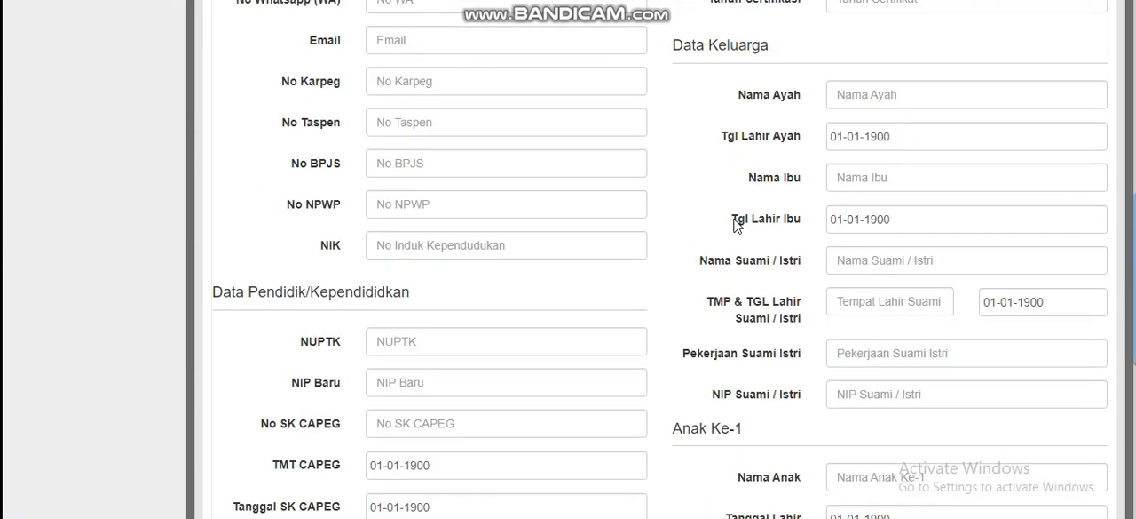
scroll(733, 225, "down", 1)
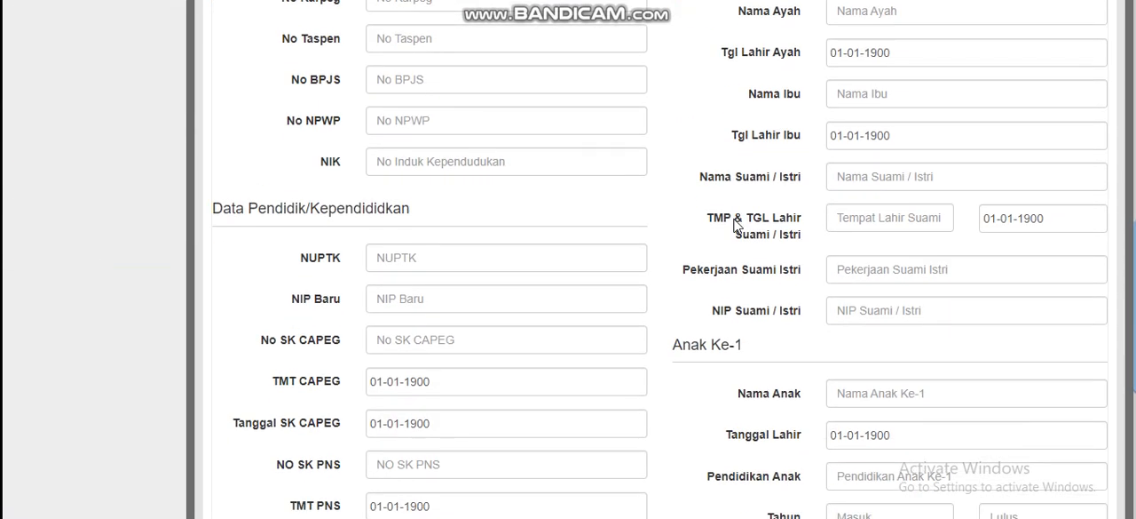
scroll(733, 226, "down", 4)
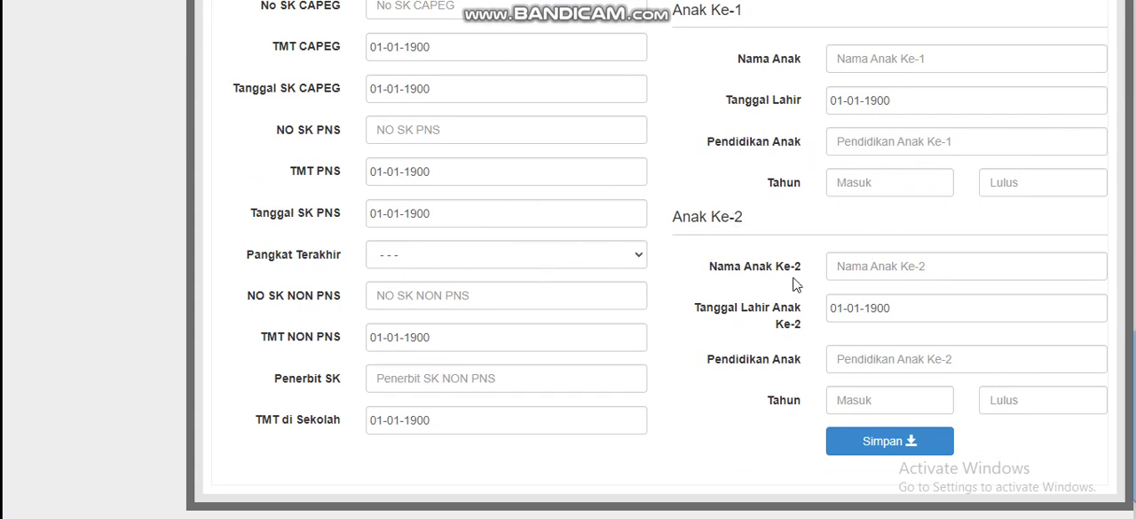
Review the employee data form again, checking the Mengampu and Tgl Lahir Ayah fields without changing them
scroll(765, 201, "up", 4)
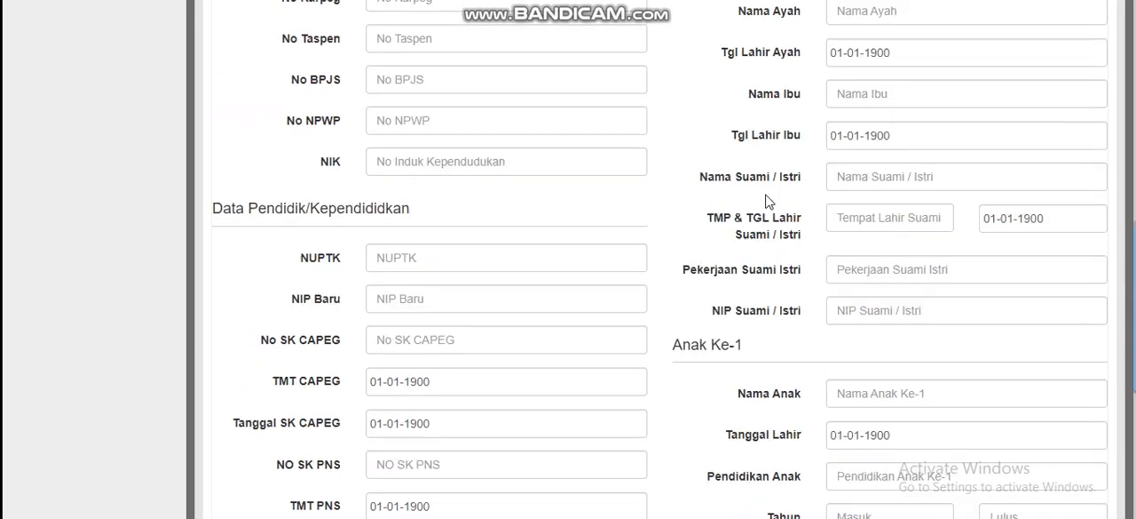
scroll(766, 201, "up", 3)
scroll(766, 201, "up", 1)
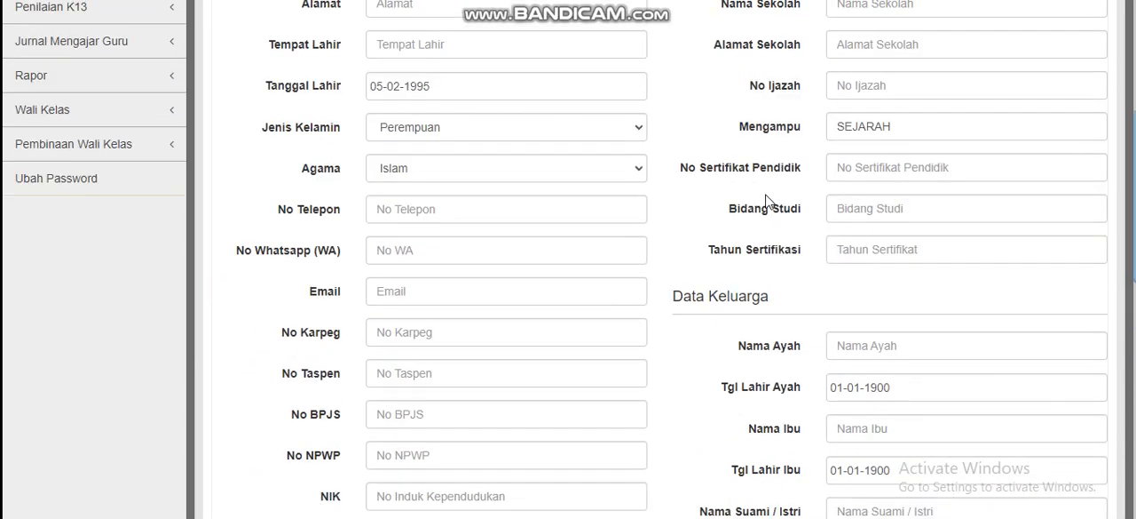
scroll(765, 201, "up", 1)
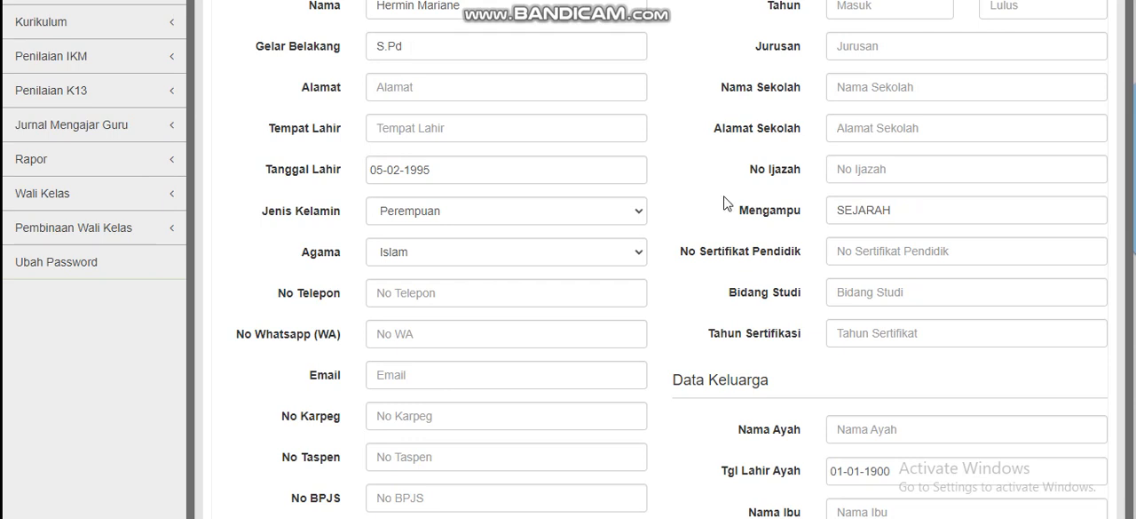
left_click(724, 203)
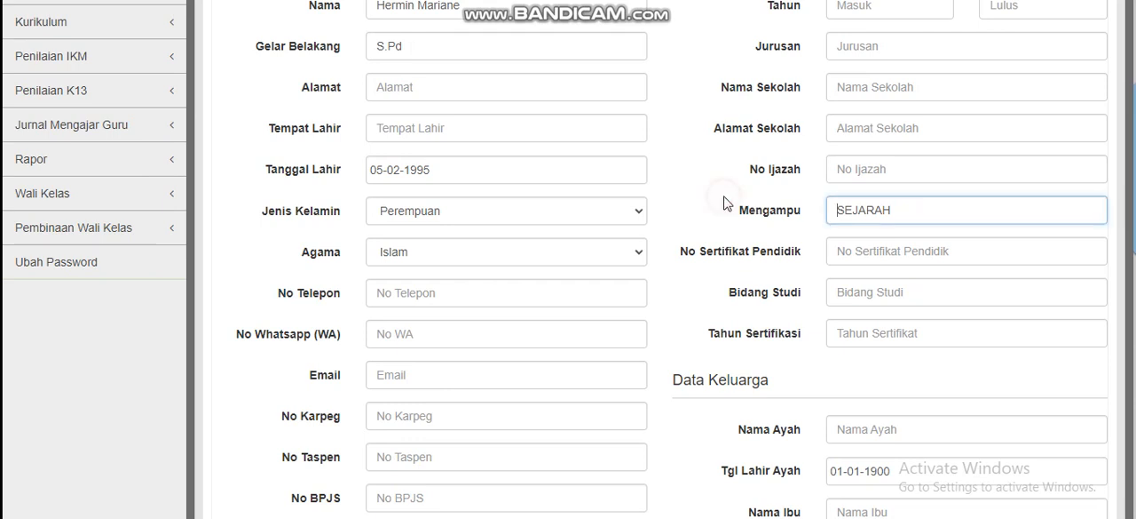
scroll(724, 202, "down", 3)
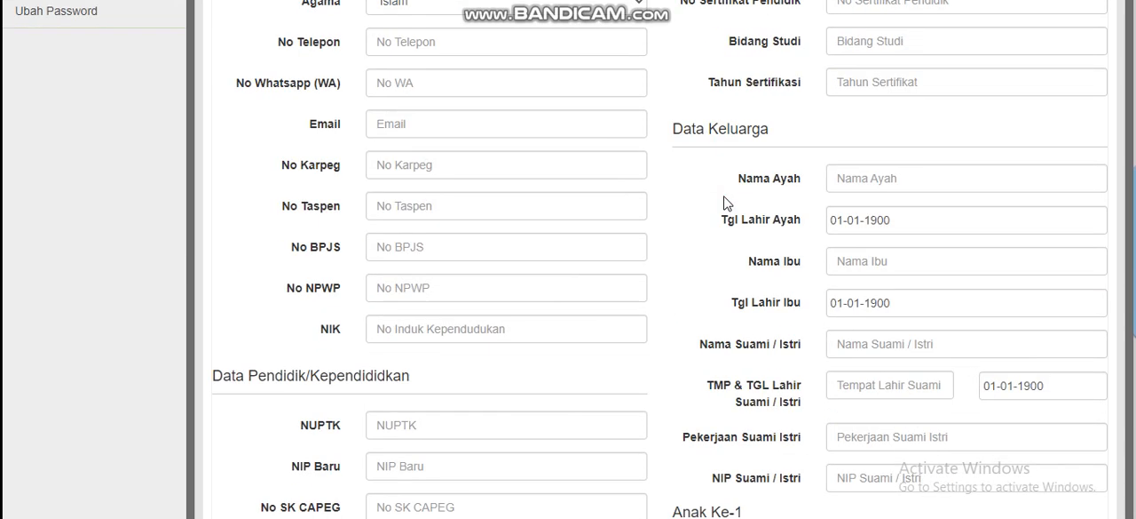
left_click(790, 229)
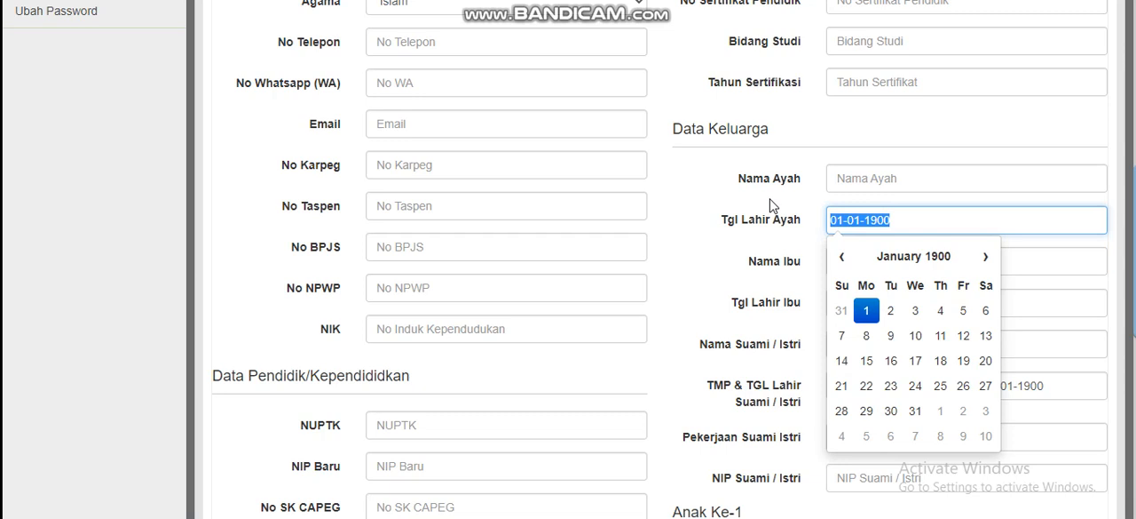
left_click(771, 203)
scroll(770, 202, "up", 5)
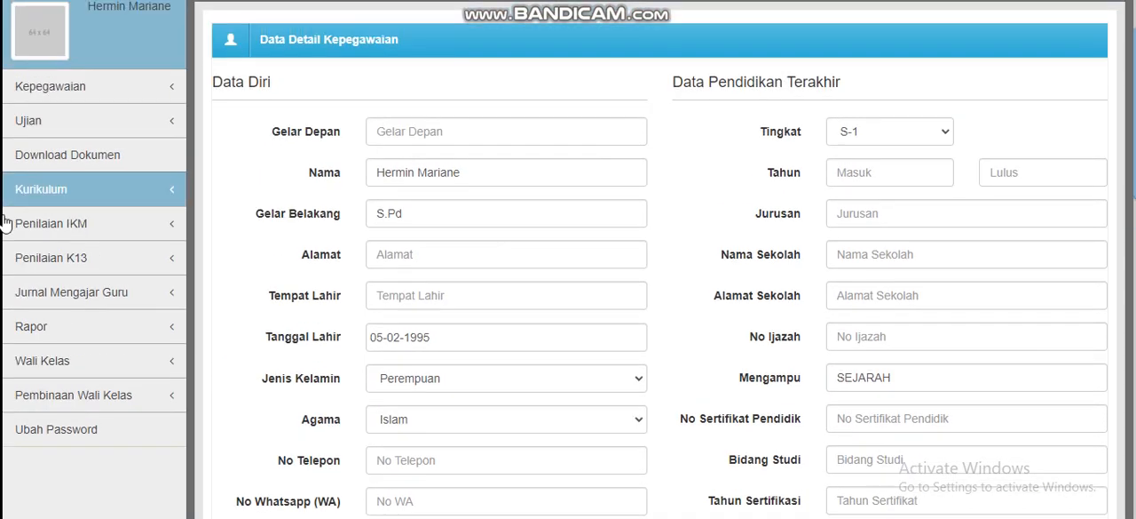
Go to Kelola KD / CP under Kurikulum and open the form for adding a KD / CP
left_click(63, 188)
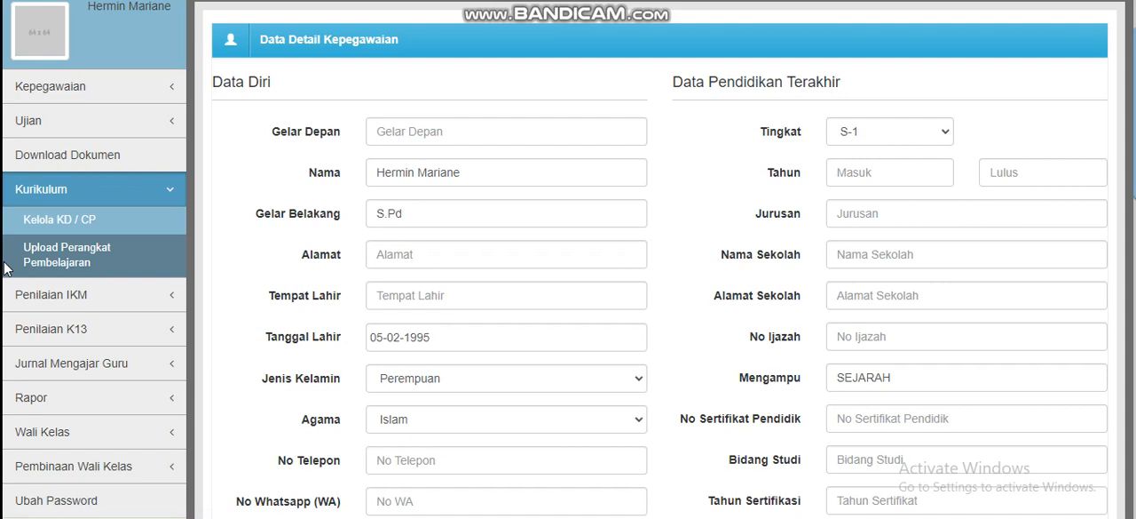
left_click(112, 224)
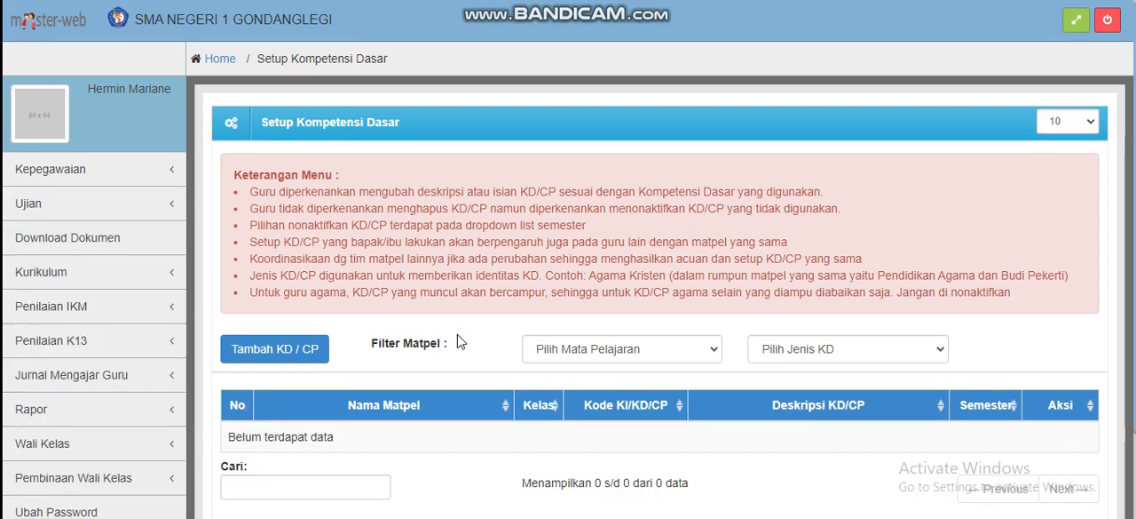
scroll(355, 279, "down", 2)
left_click(286, 241)
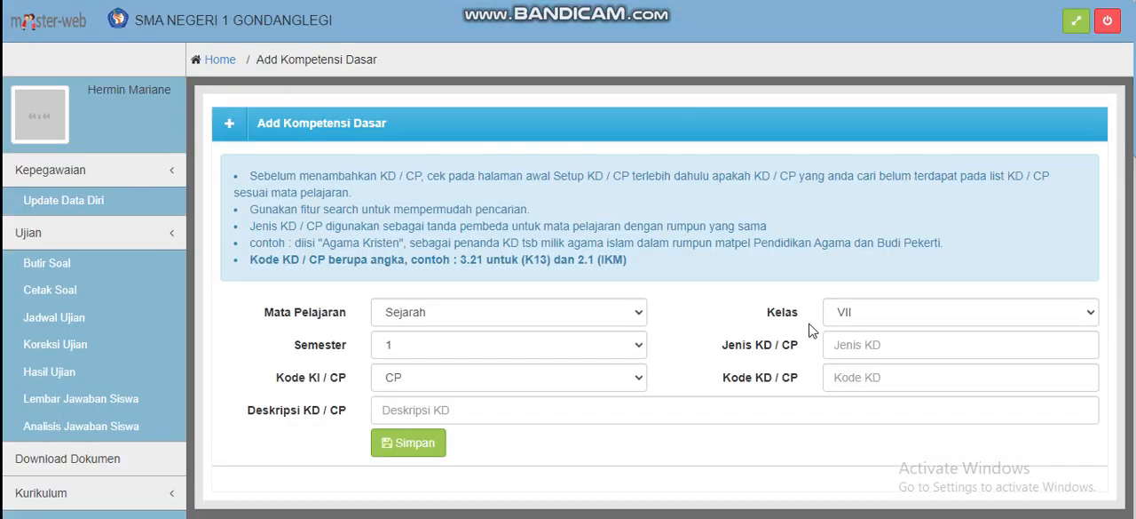
Check the class choices for Kelas without changing it, and read the guidance notes above the KD / CP form
scroll(831, 325, "down", 1)
left_click(854, 238)
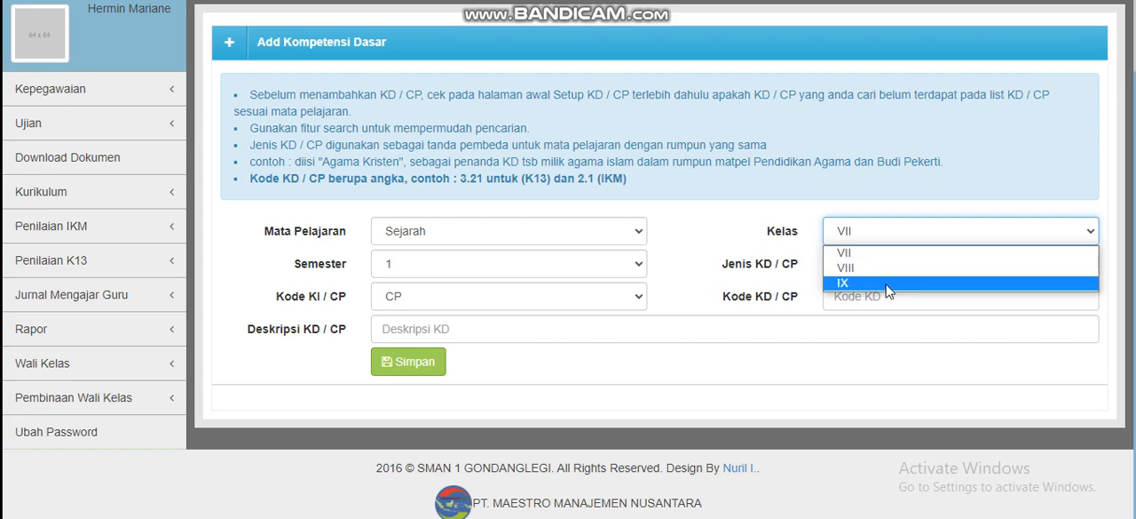
left_click(756, 206)
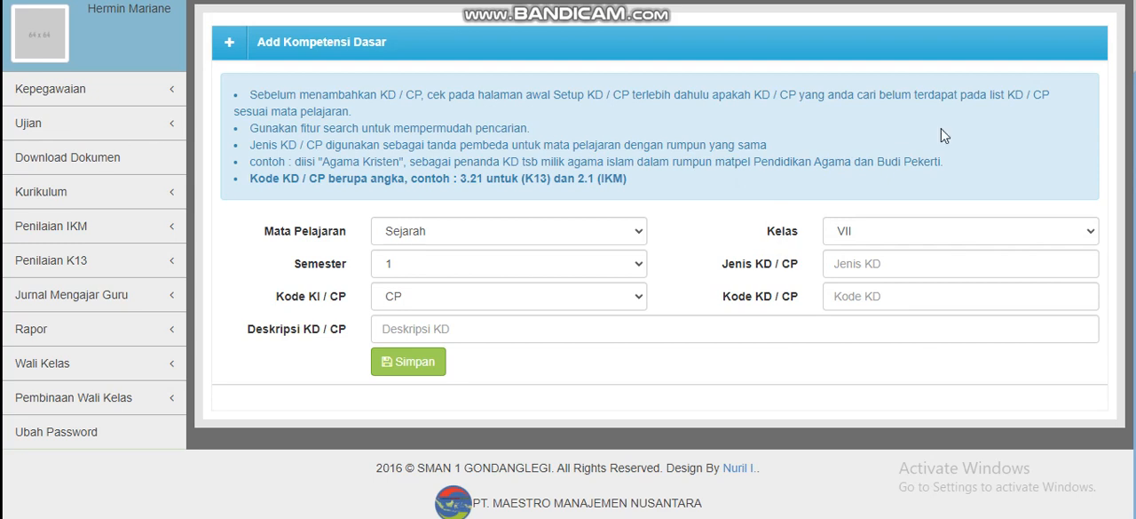
left_click(274, 174)
scroll(371, 224, "up", 1)
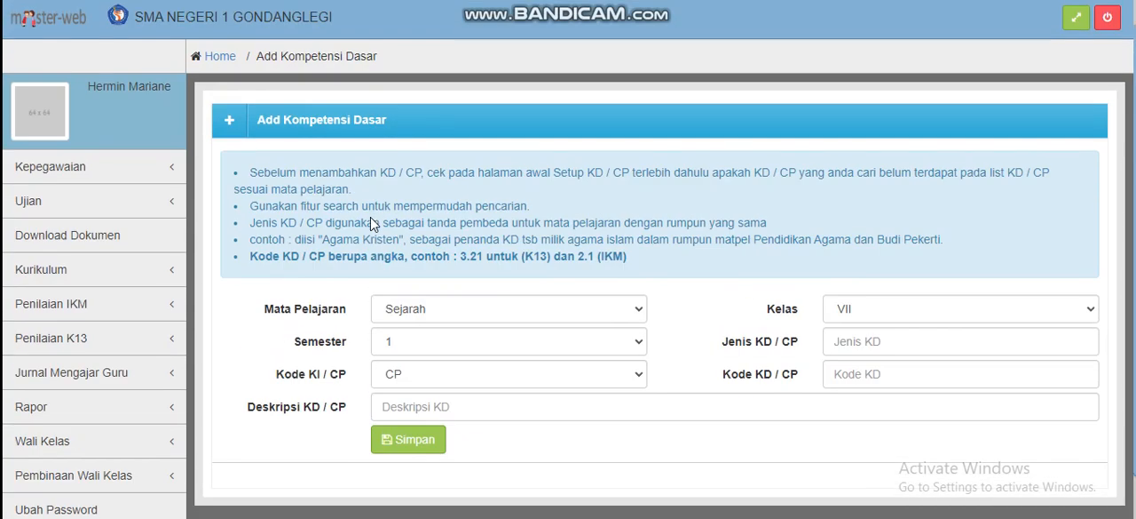
scroll(370, 217, "down", 1)
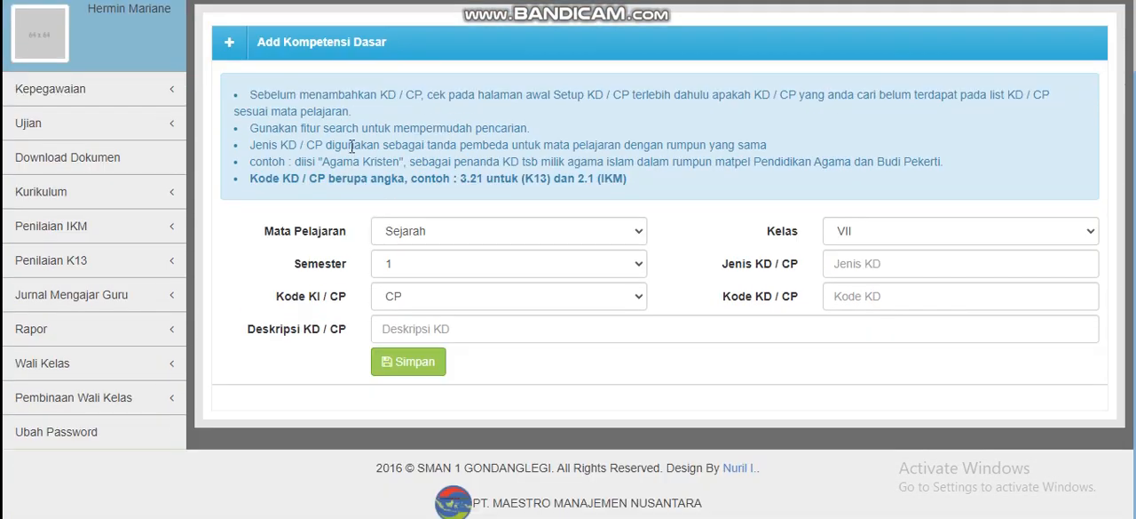
scroll(373, 204, "up", 1)
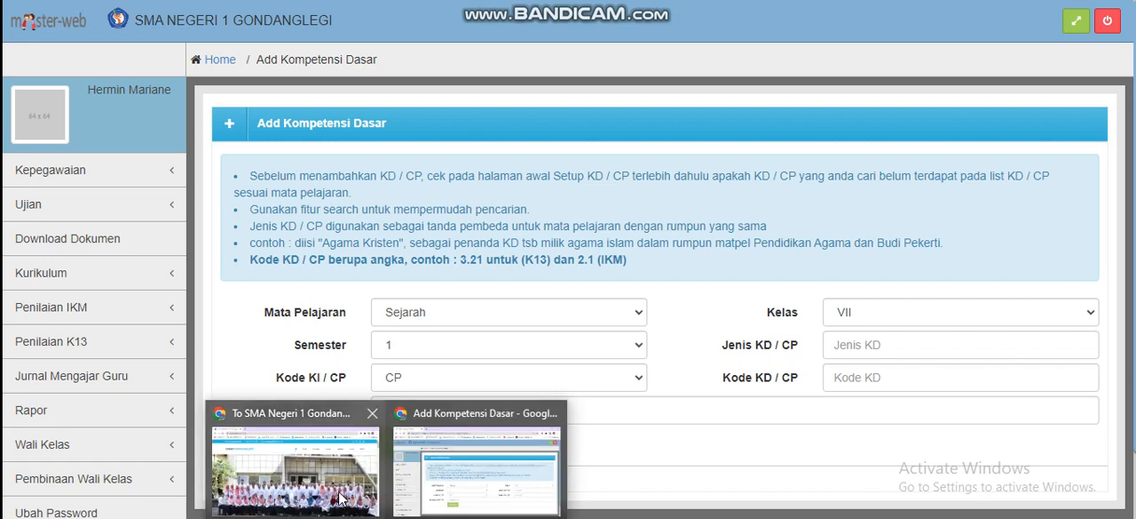
Bring up the SMAN 1 Gondanglegi website window, and switch from there to the portal's Entri Dokumen Guru page
left_click(343, 495)
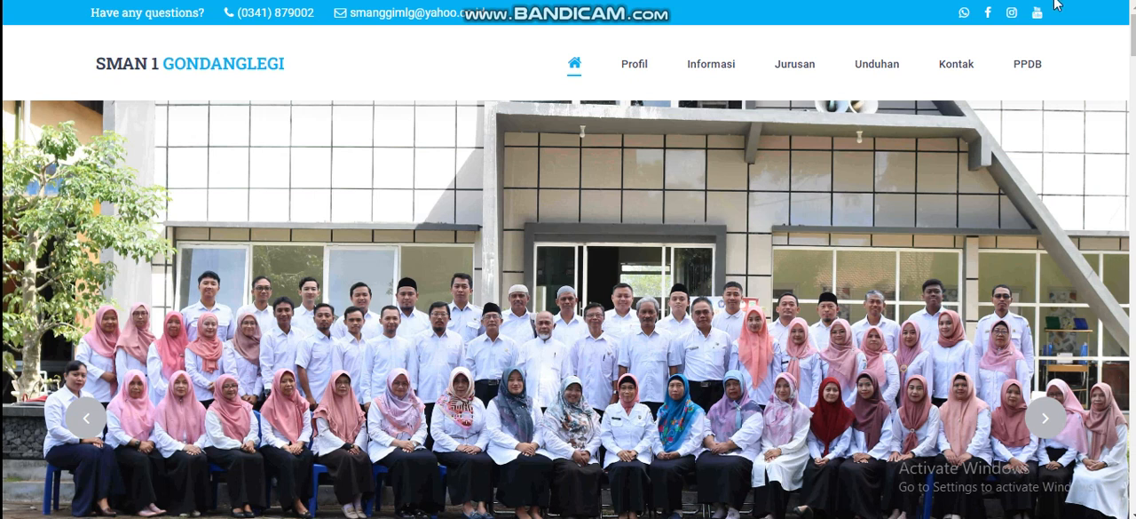
mouse_move(387, 516)
left_click(472, 470)
left_click(1122, 2)
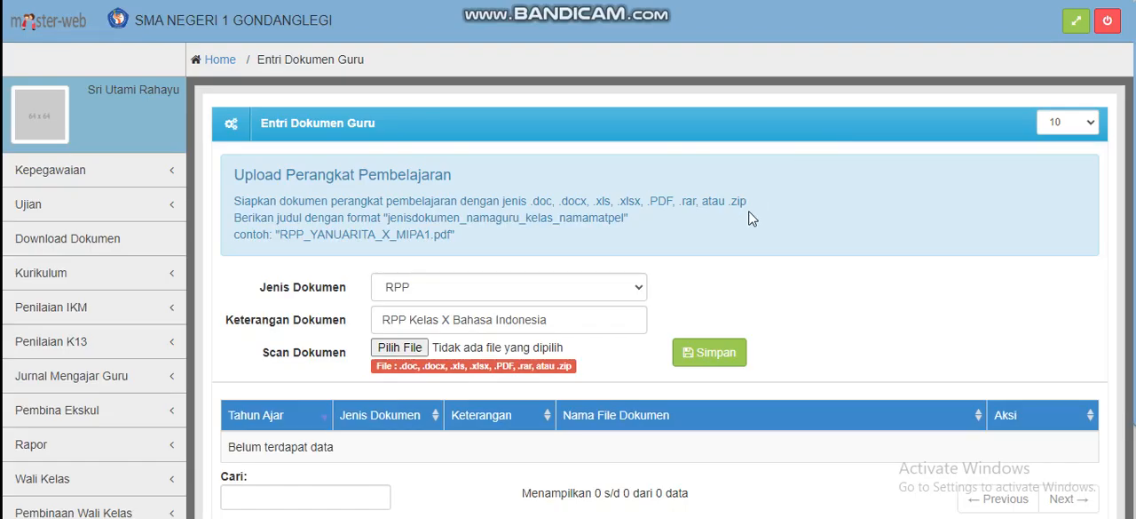
Check the Jenis Dokumen choices and the Keterangan Dokumen field of the Upload Perangkat Pembelajaran form without changing them
scroll(749, 219, "down", 1)
left_click(639, 210)
left_click(640, 209)
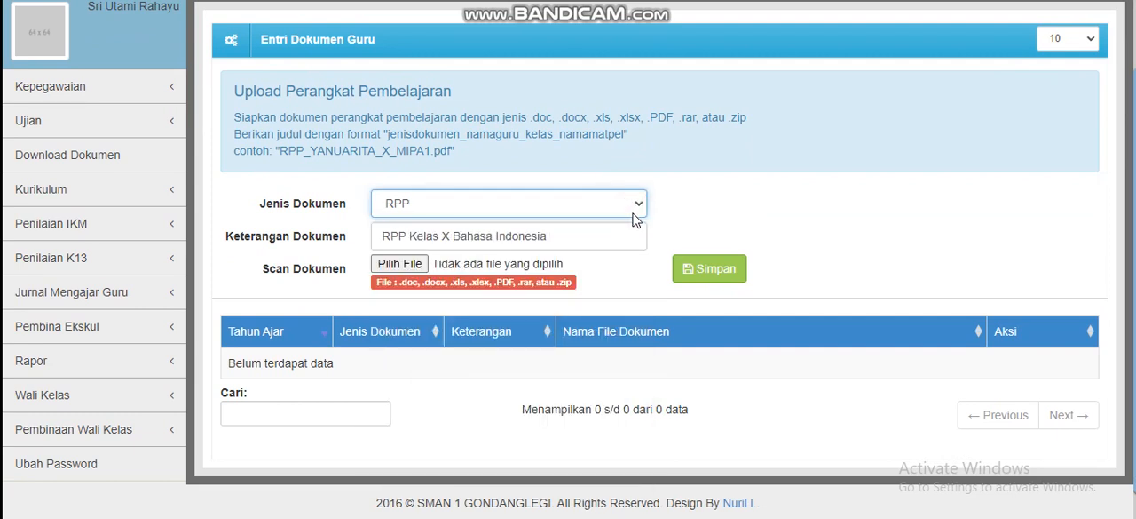
left_click(621, 233)
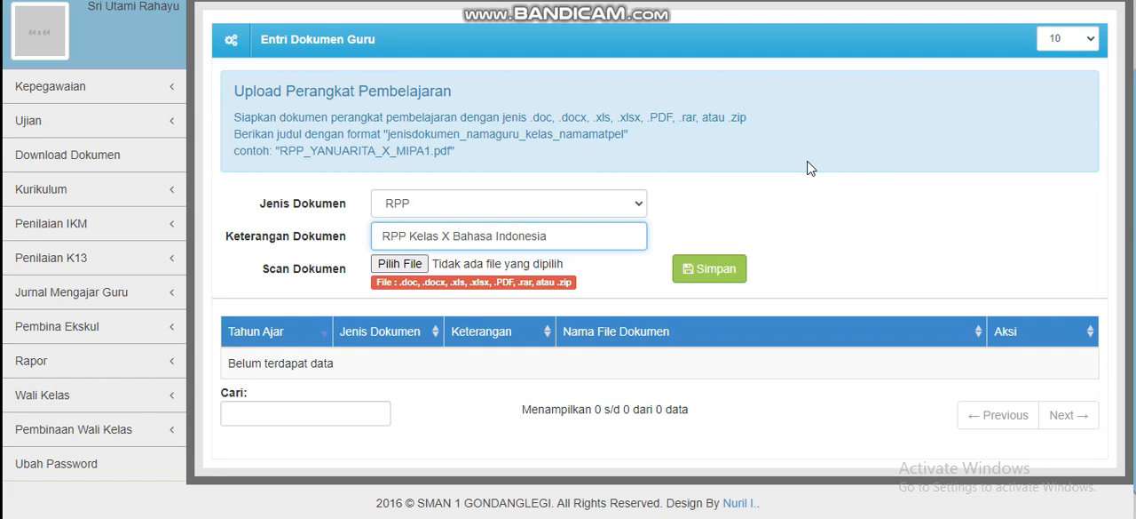
left_click(826, 232)
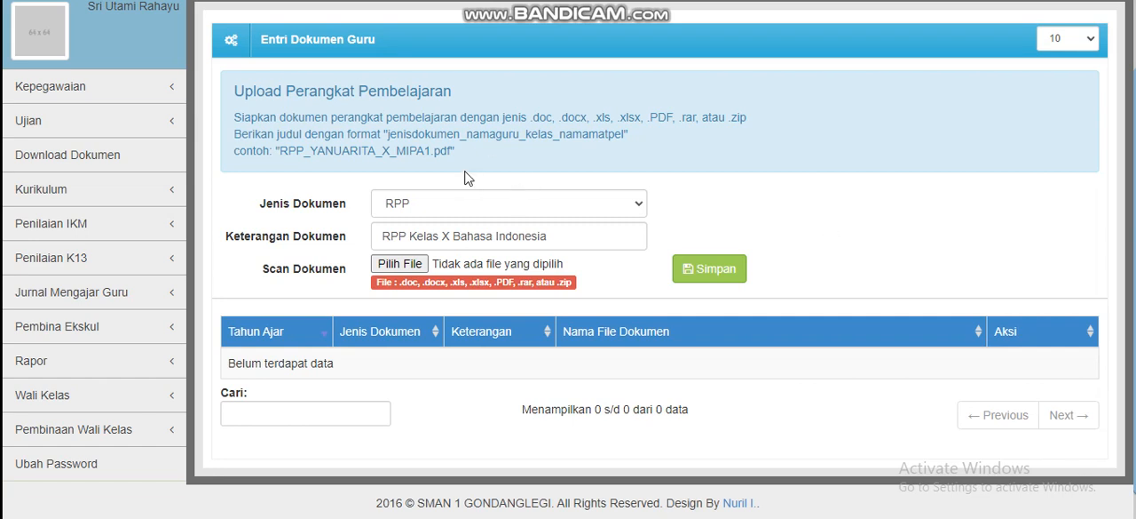
Switch from the Entri Dokumen Guru page to the Kurikulum window and go to its Perangkat Pembelajaran report page
scroll(470, 179, "up", 1)
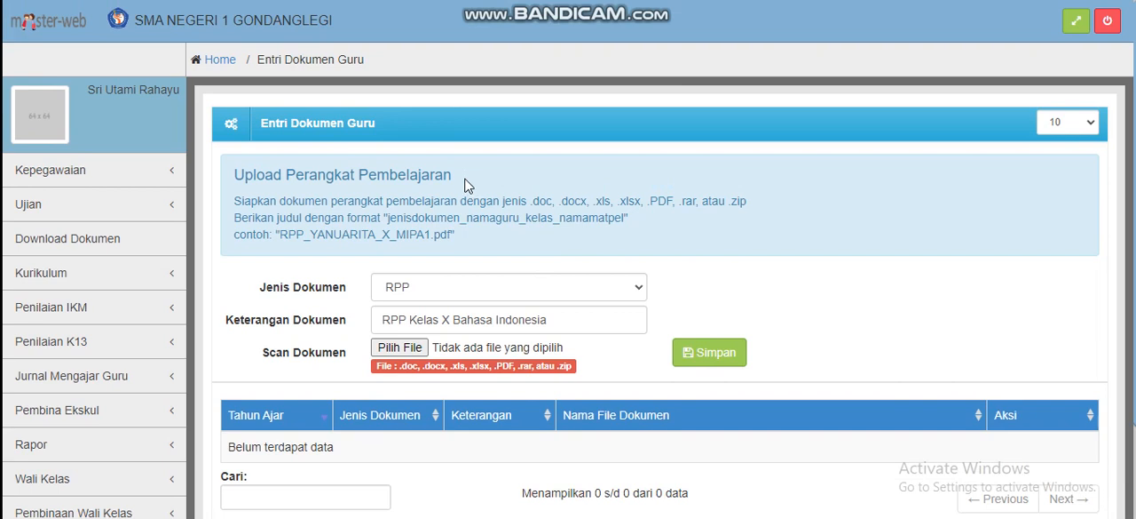
scroll(469, 182, "down", 1)
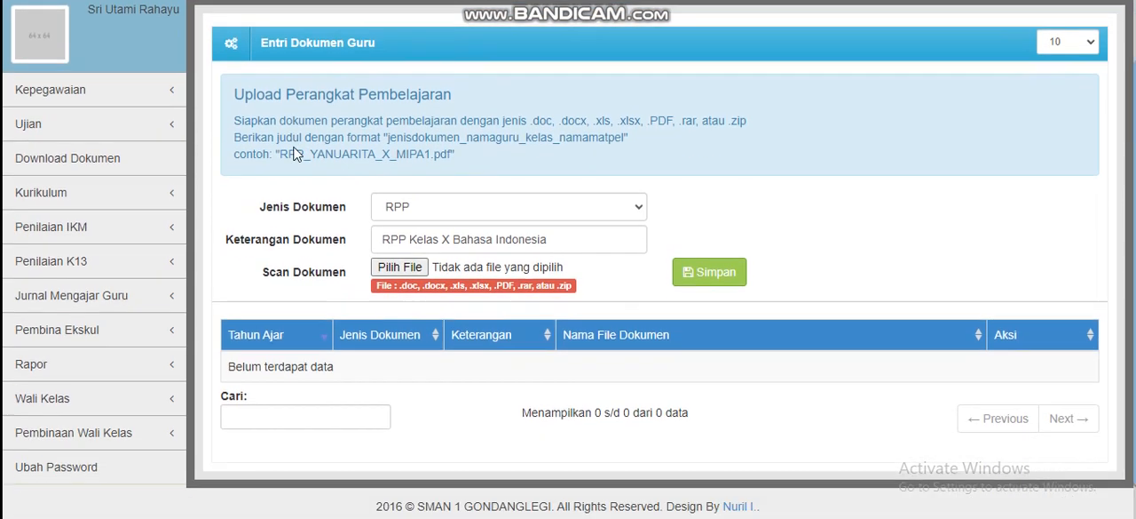
scroll(296, 153, "down", 1)
mouse_move(399, 518)
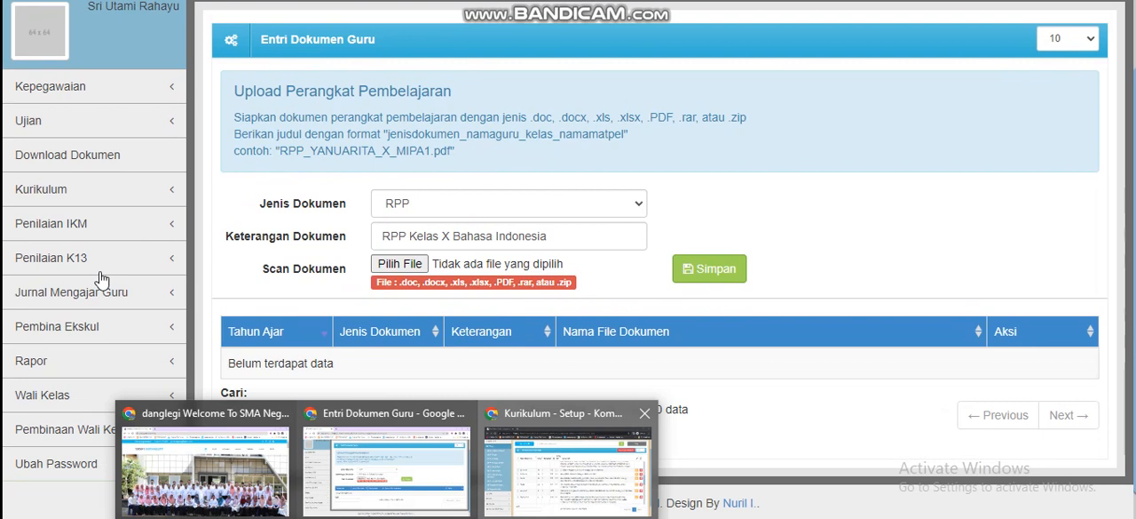
left_click(568, 471)
left_click(125, 337)
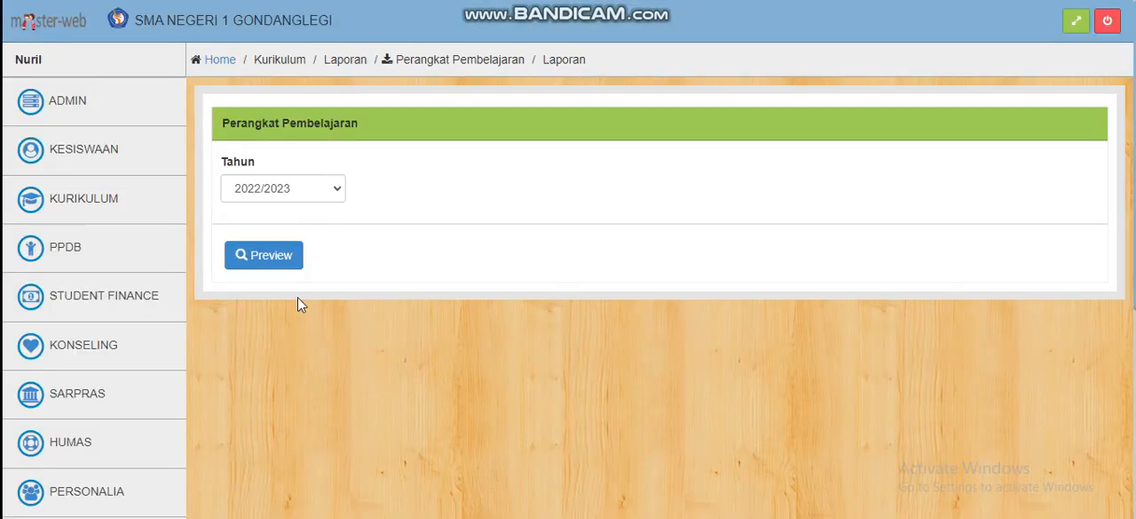
Preview the Perangkat Pembelajaran recap for school year 2022/2023, read it through and close the preview
left_click(274, 262)
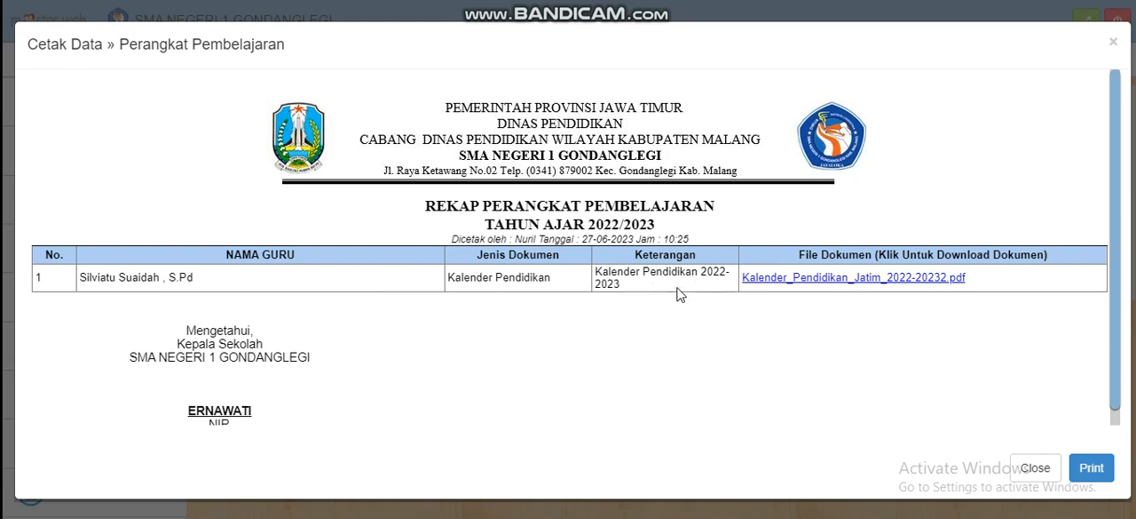
scroll(582, 281, "down", 1)
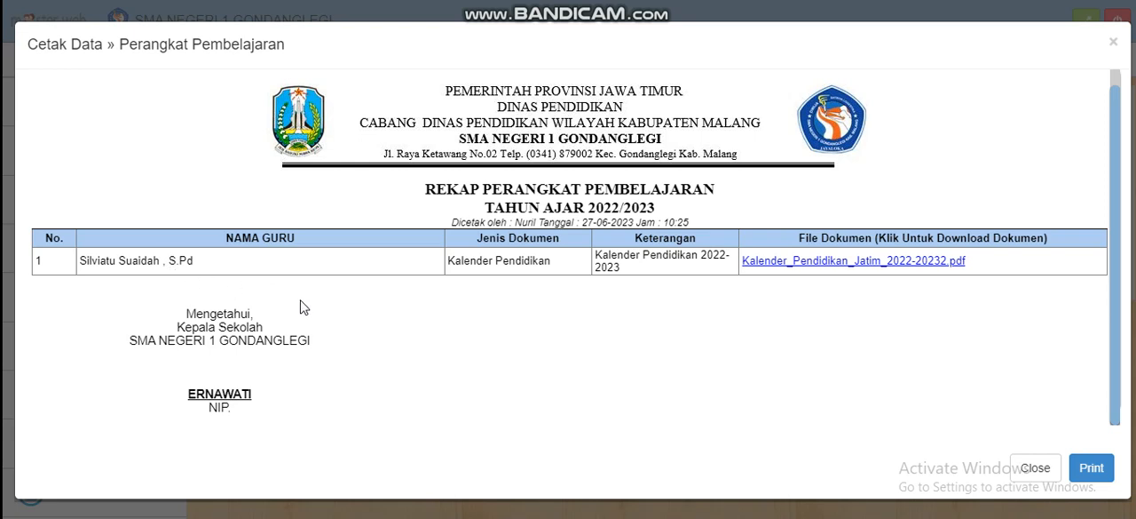
left_click(1049, 478)
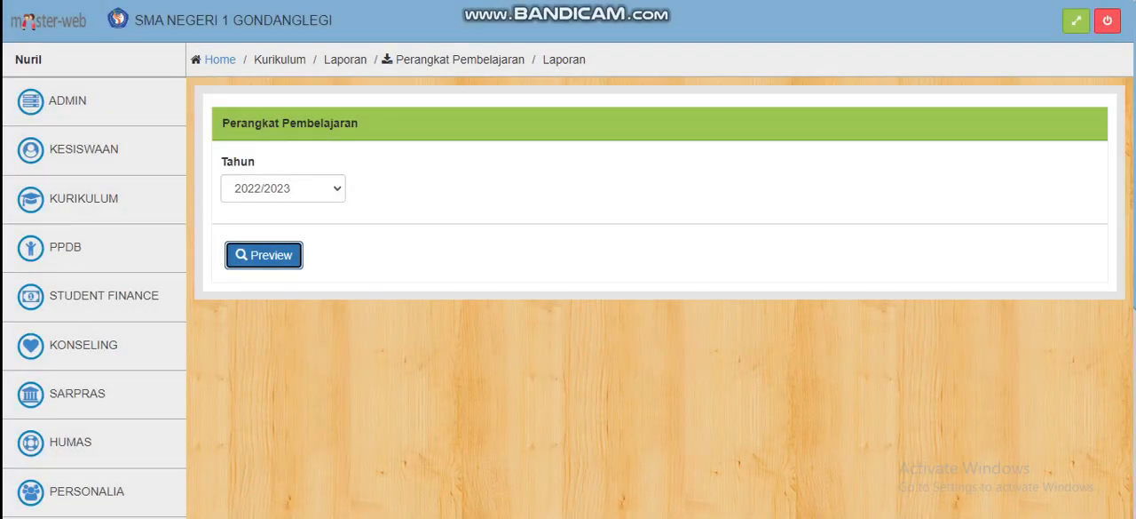
Return to the portal's Entri Dokumen Guru window and look over the upload form again
left_click(439, 474)
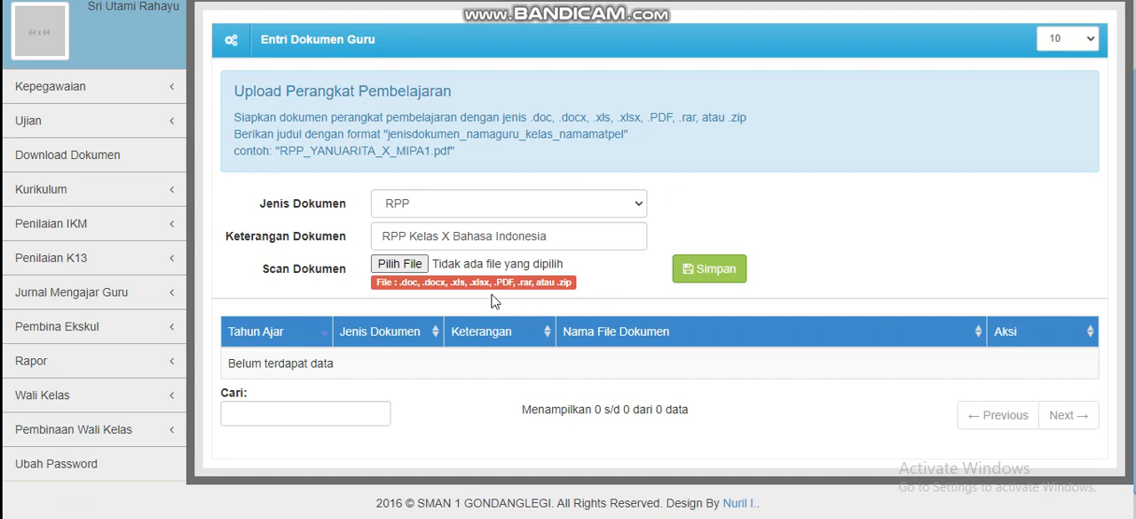
scroll(494, 300, "up", 2)
scroll(494, 300, "down", 2)
scroll(293, 197, "down", 1)
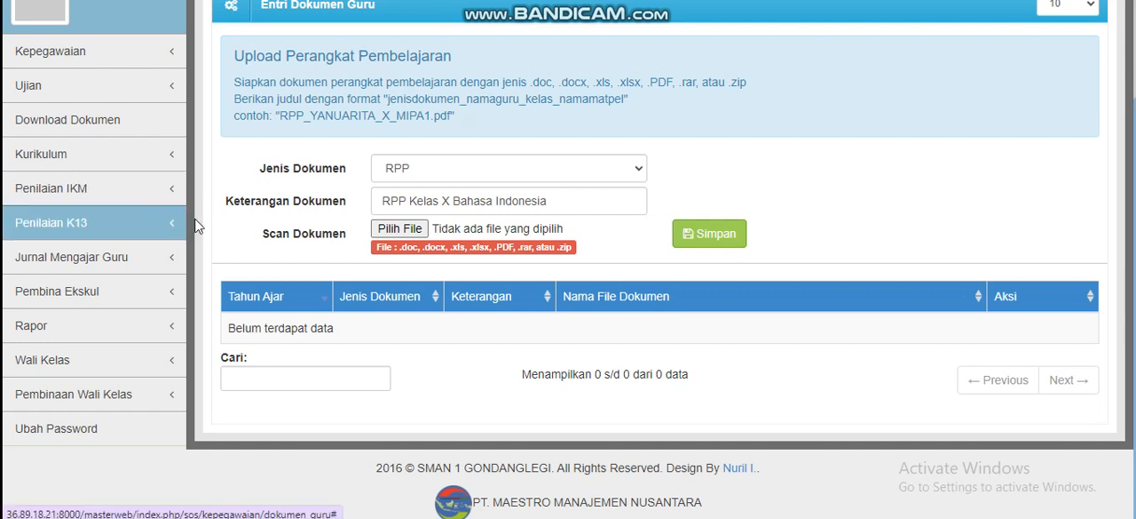
Expand Jurnal Mengajar Guru to review its entries, and go to the Absensi Matpel page
left_click(159, 262)
scroll(151, 222, "down", 1)
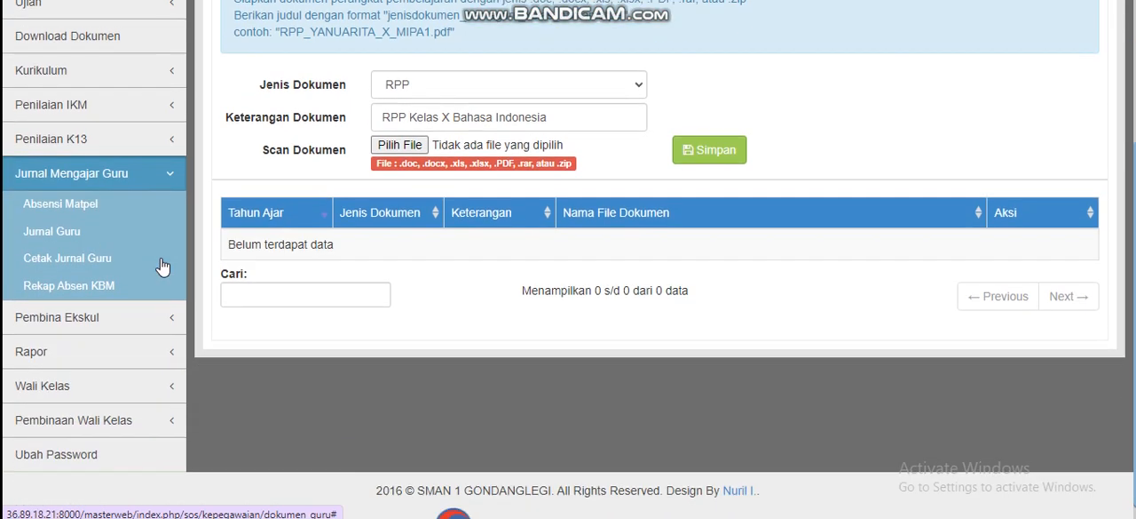
left_click(146, 182)
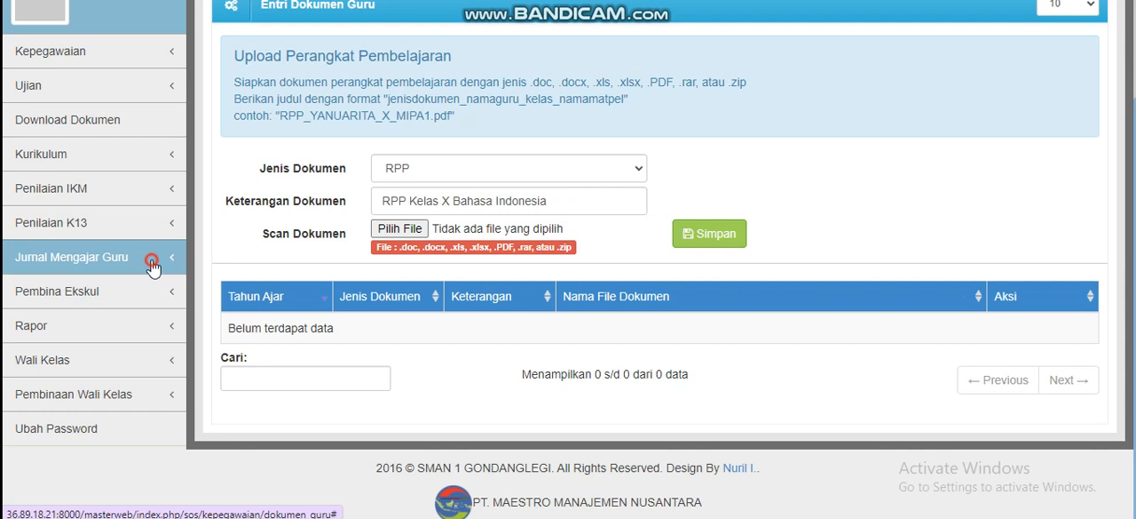
left_click(152, 255)
scroll(152, 267, "down", 1)
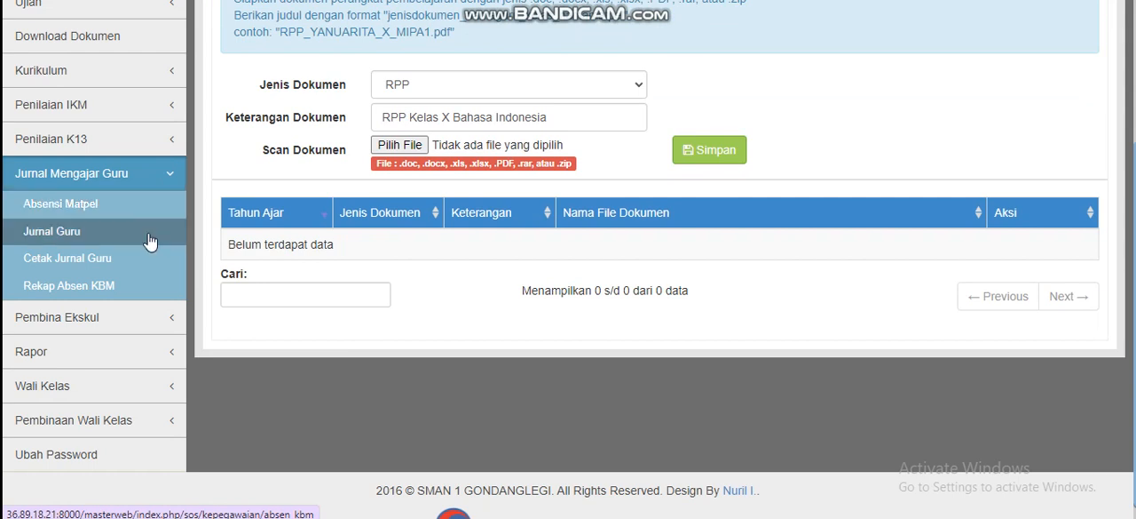
left_click(78, 206)
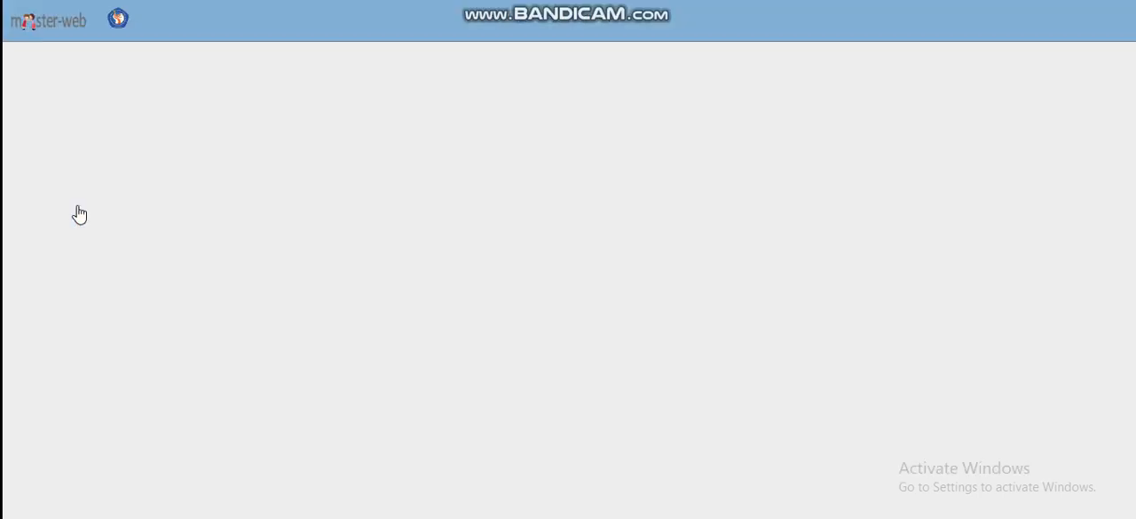
scroll(195, 244, "down", 2)
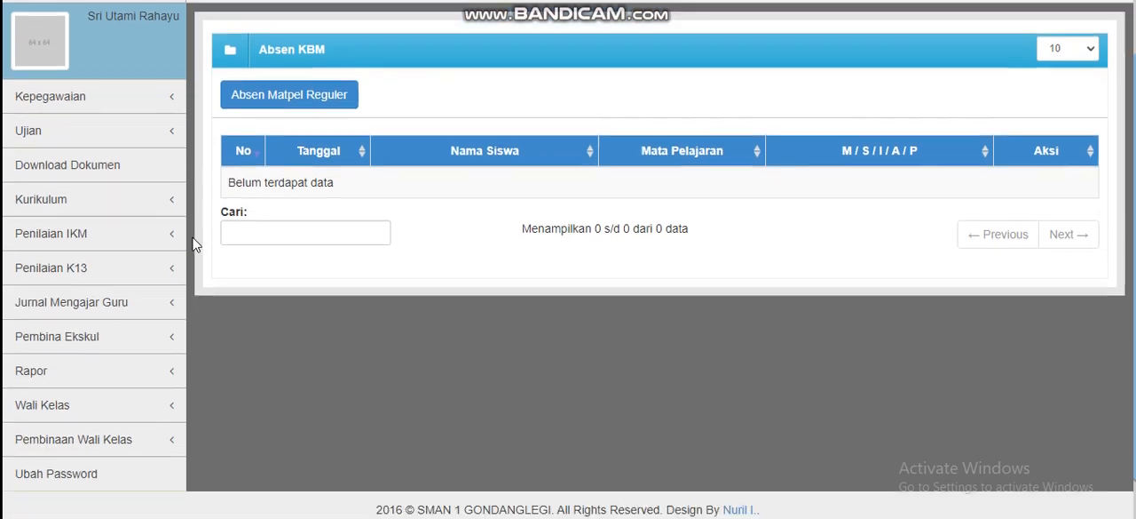
Open the Absen Matpel Reguler entry form and look through its student attendance list
scroll(288, 220, "up", 2)
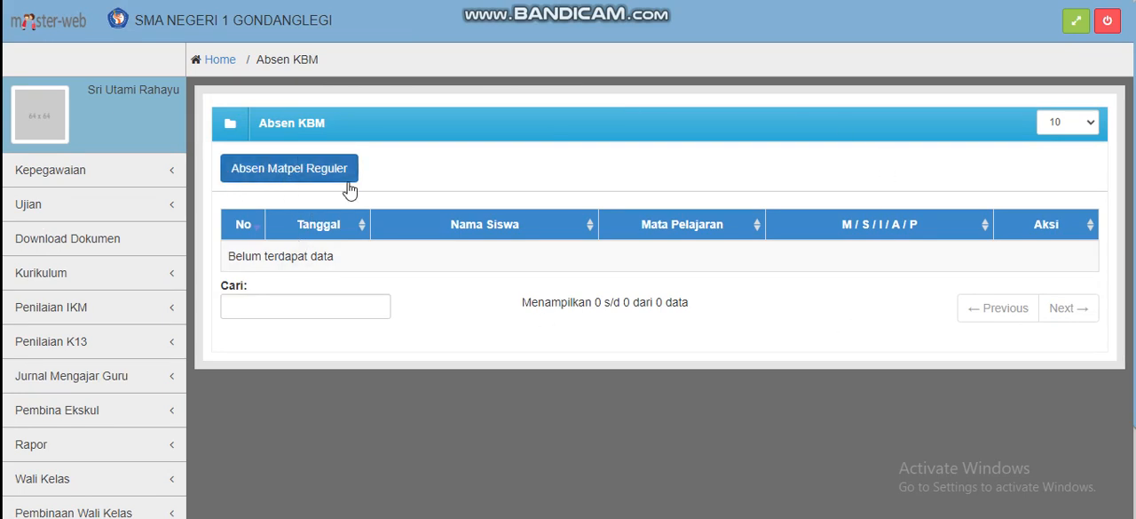
left_click(286, 172)
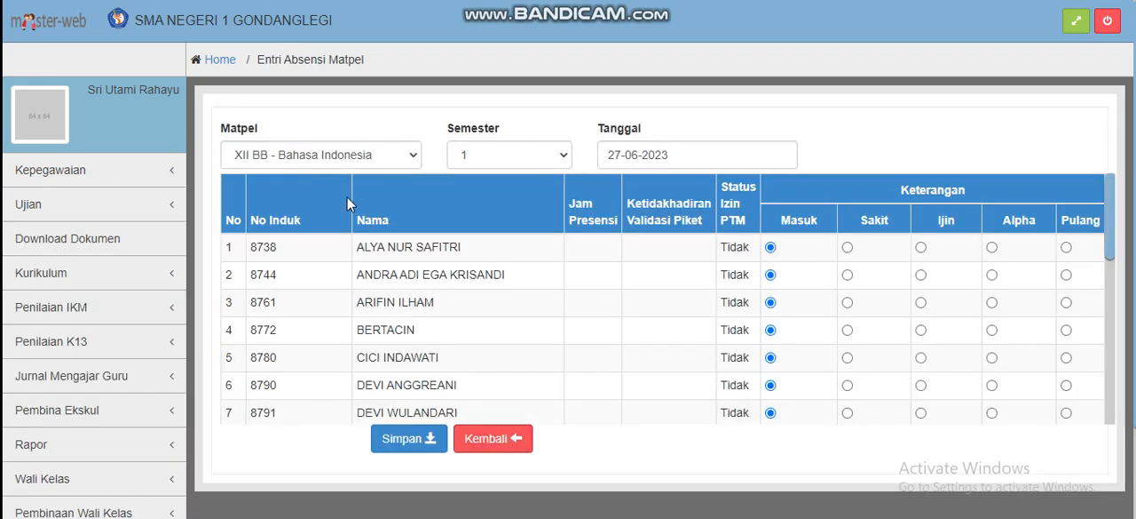
scroll(548, 238, "down", 3)
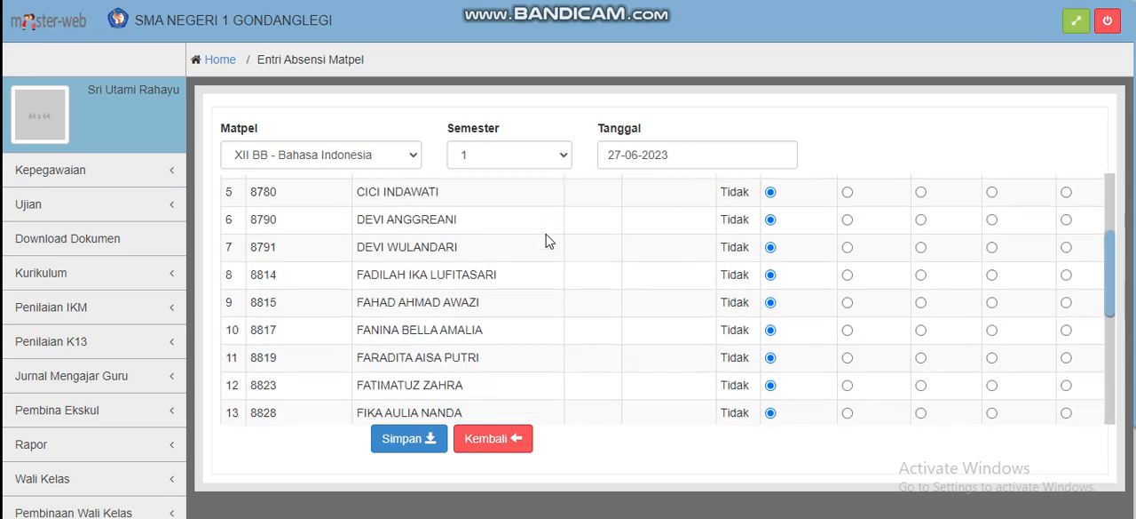
scroll(548, 240, "up", 3)
scroll(449, 117, "down", 2)
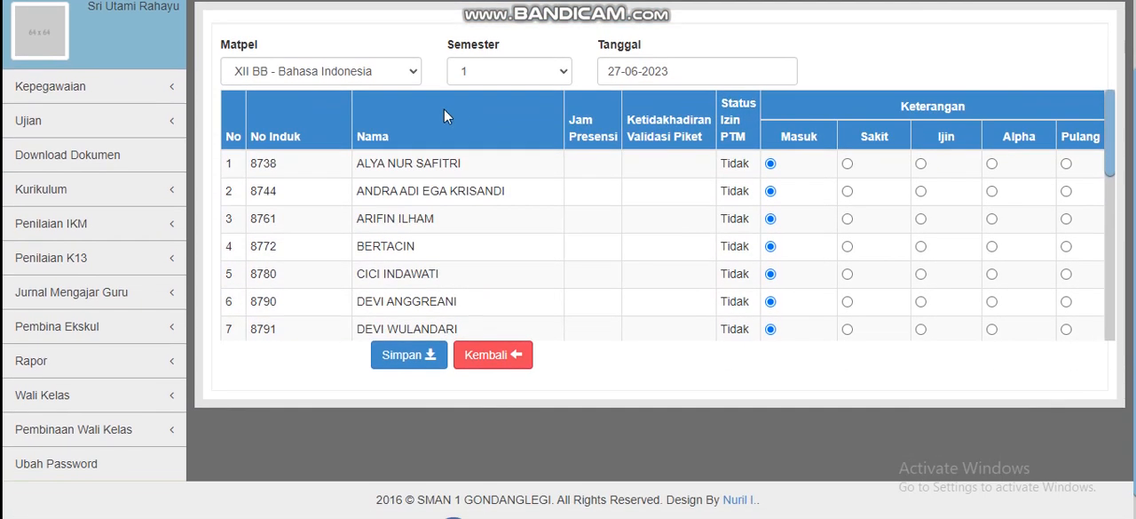
Check the class and subject choices for Matpel without changing them, and look over the date and the student rows
left_click(353, 75)
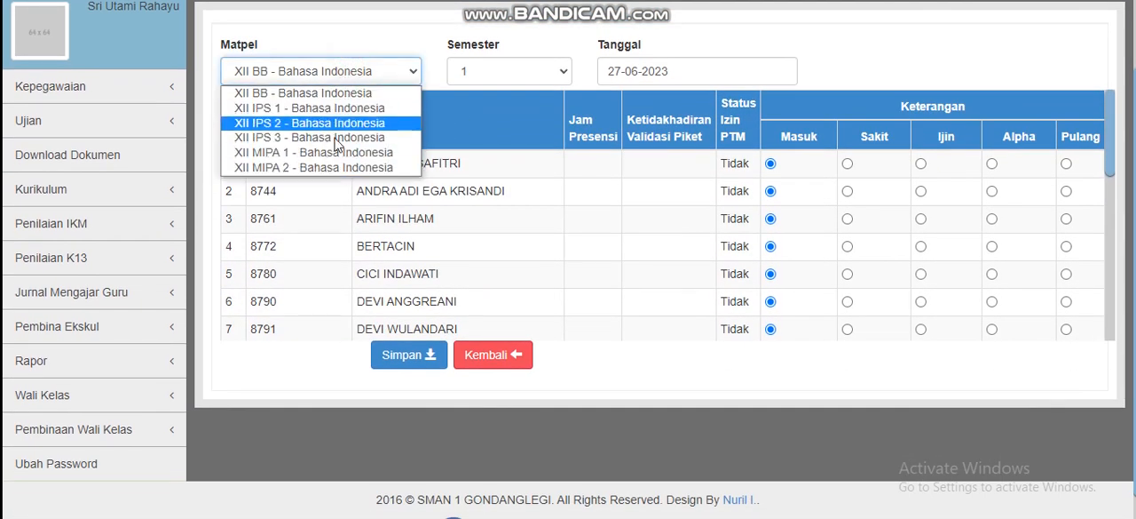
left_click(470, 39)
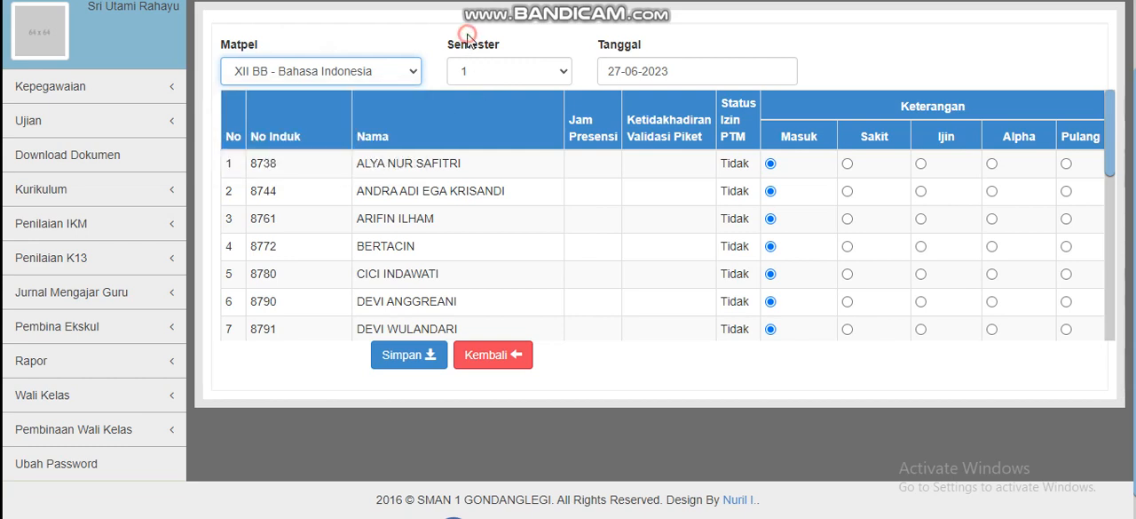
scroll(568, 84, "up", 2)
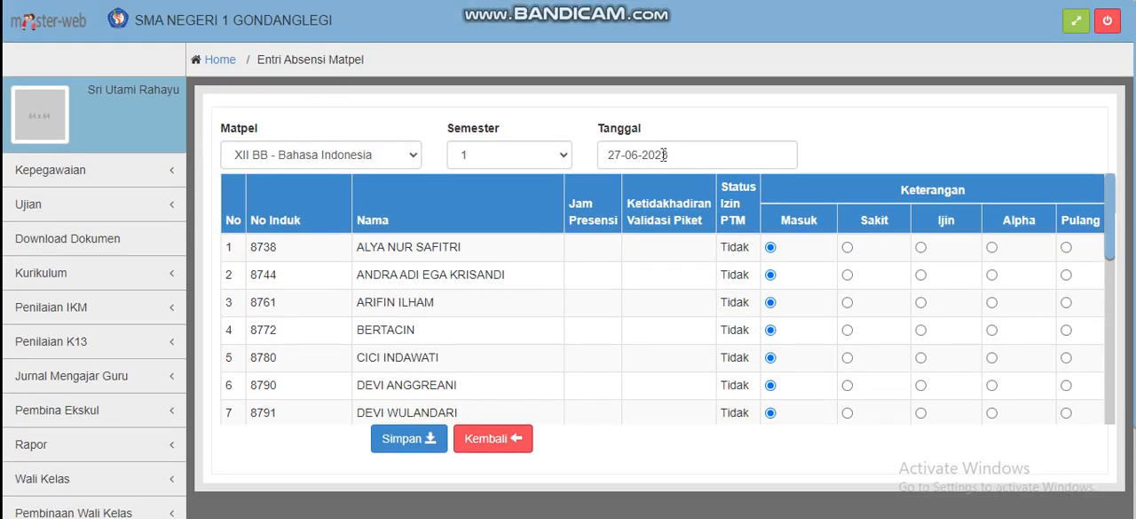
scroll(508, 269, "down", 5)
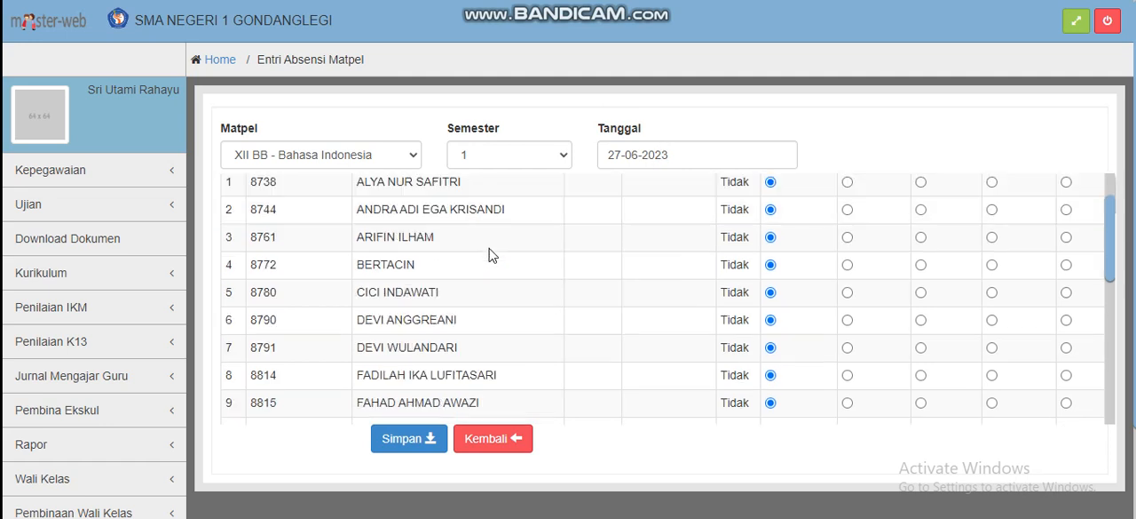
scroll(493, 256, "down", 1)
scroll(491, 253, "up", 6)
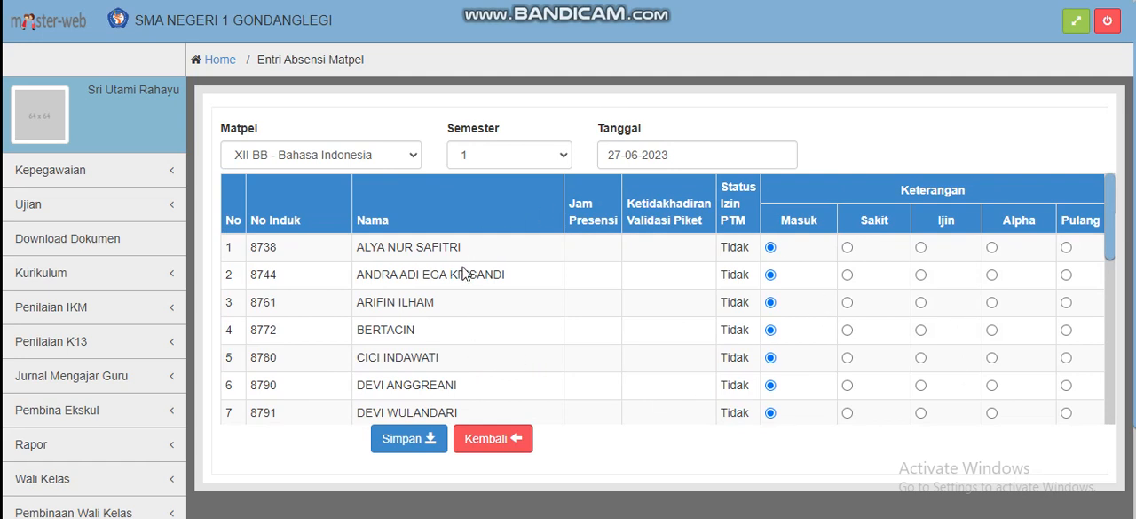
Set Matpel to XII MIPA 1 - Bahasa Indonesia and view that class's attendance list
left_click(380, 165)
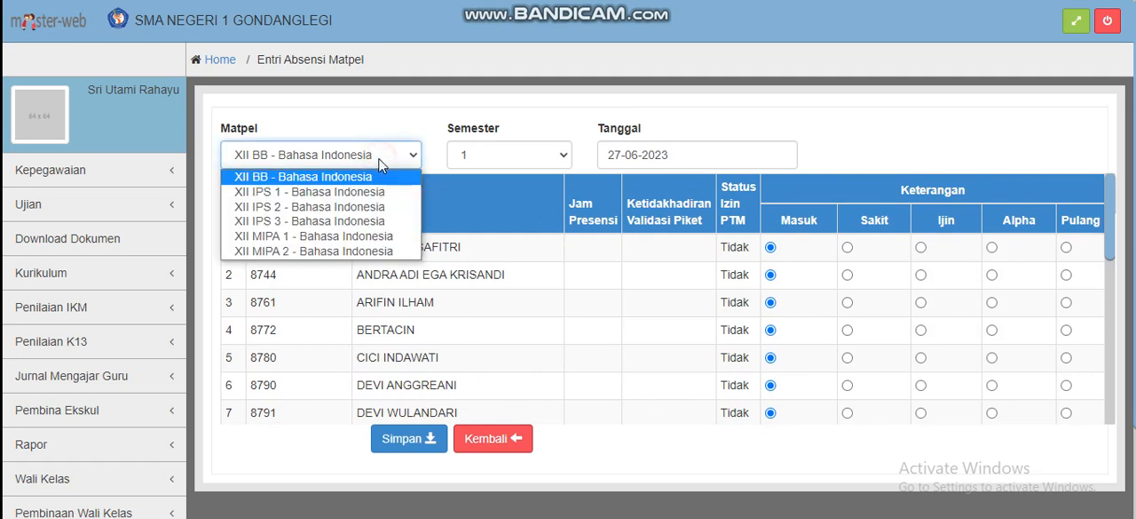
left_click(395, 244)
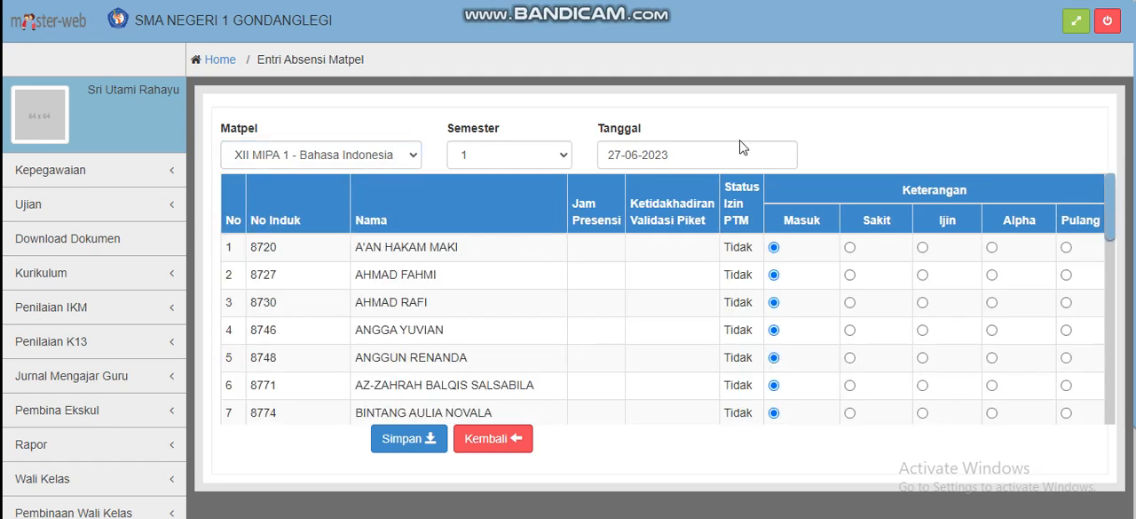
scroll(743, 147, "down", 2)
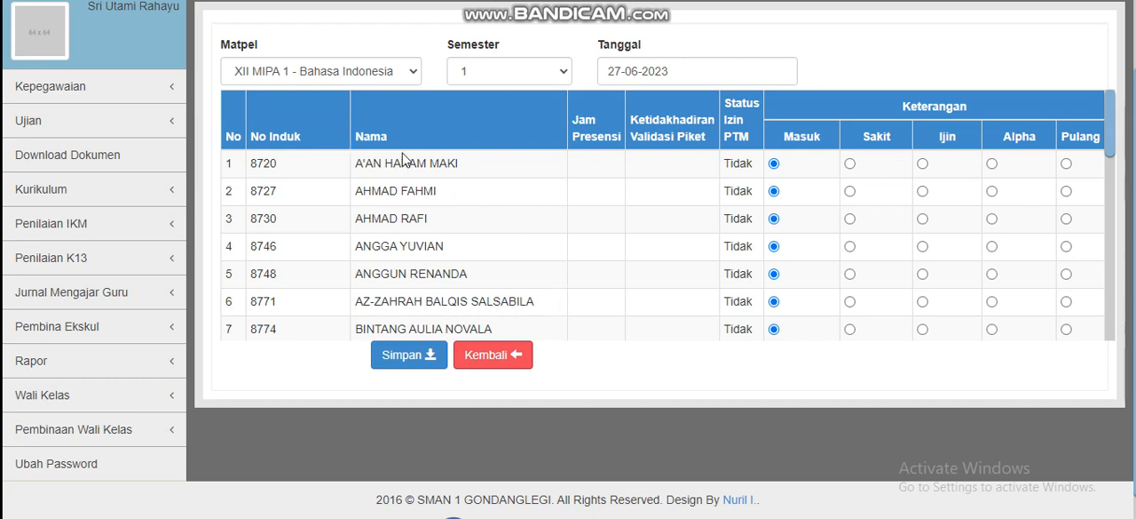
Examine the Jam Presensi and Ketidakhadiran Validasi Piket columns of the attendance table, highlighting each heading
left_click_drag(574, 116, 633, 140)
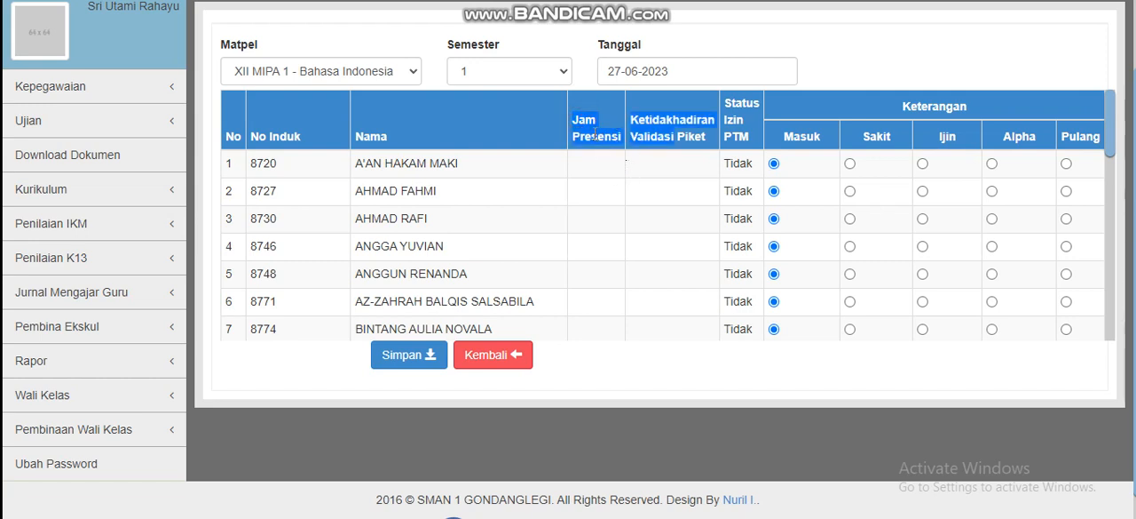
left_click(593, 133)
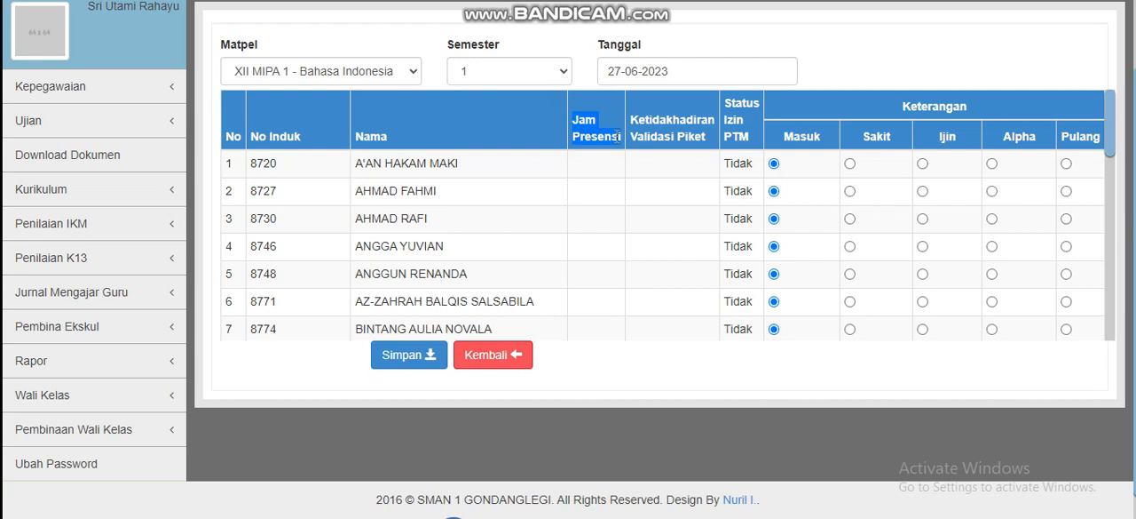
left_click(578, 120)
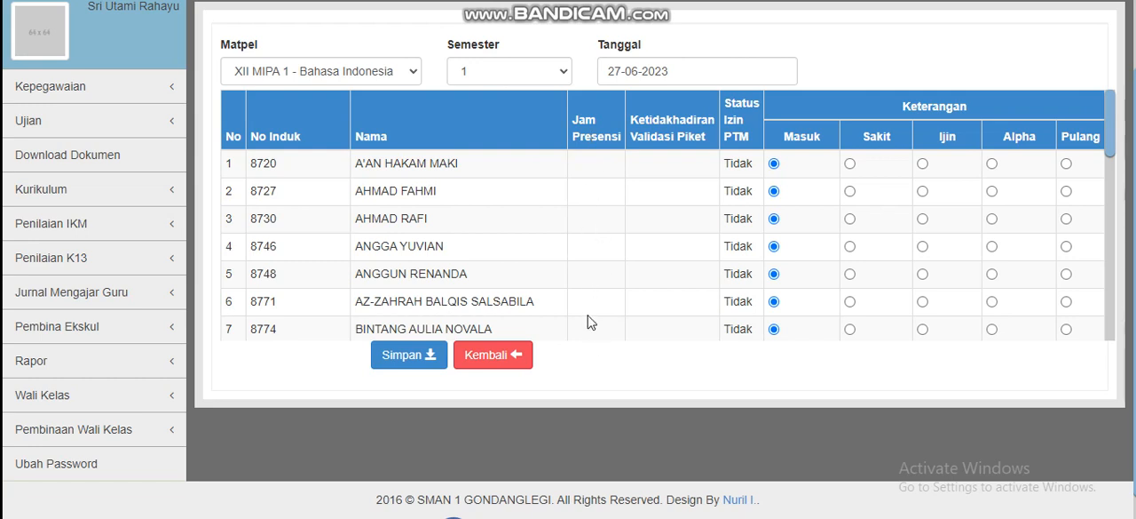
left_click_drag(632, 119, 705, 135)
left_click(681, 135)
left_click_drag(629, 119, 703, 140)
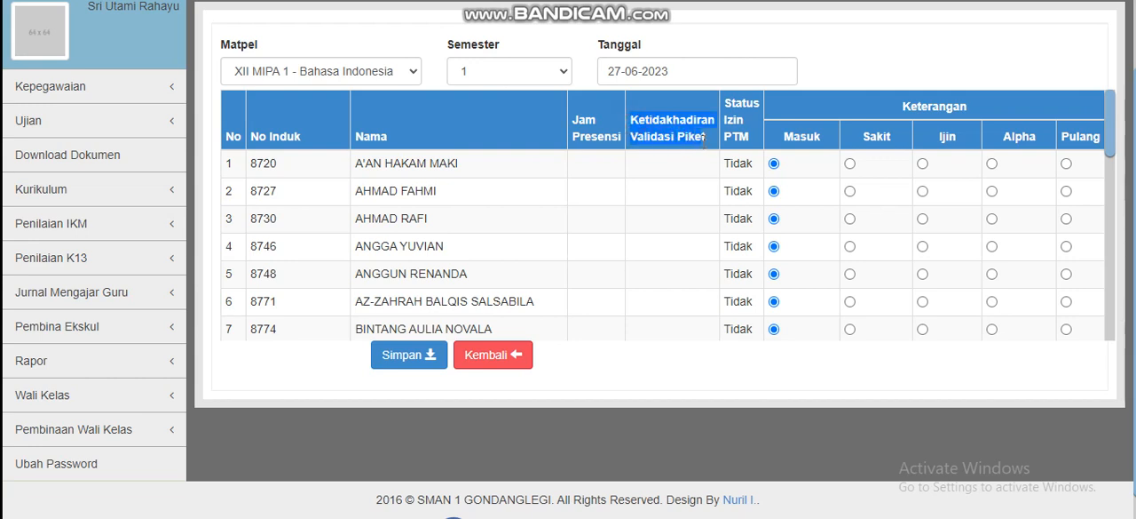